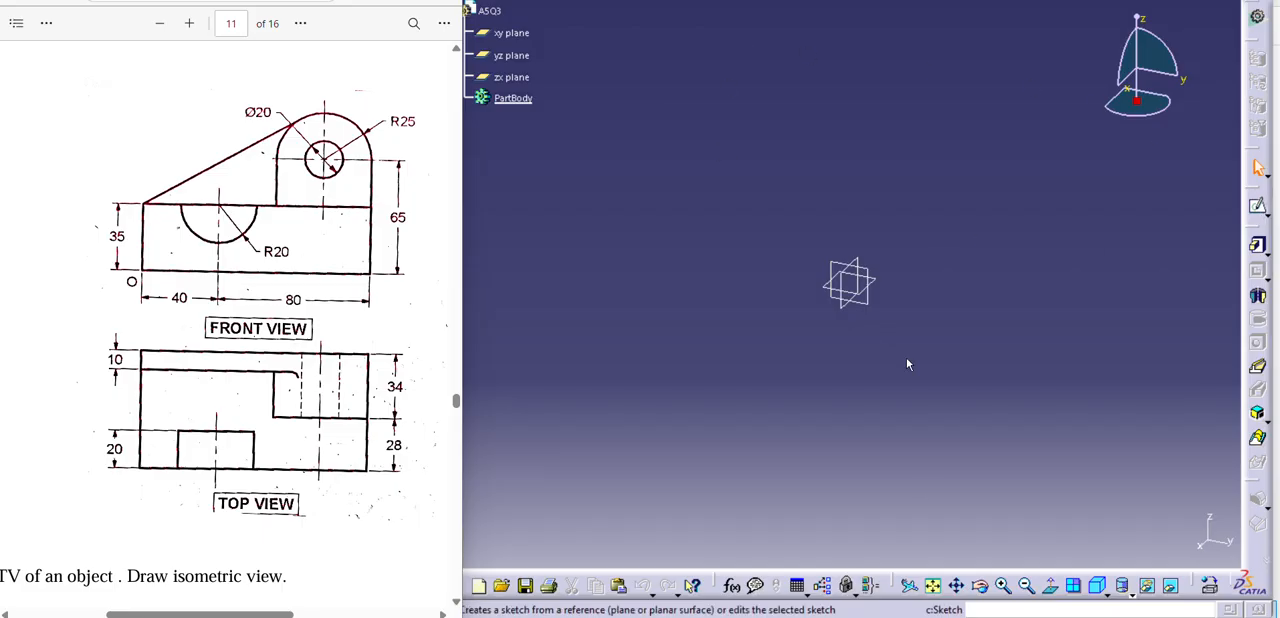
Sketch a 120 by 35 mm rectangle on the yz plane with its lower-left corner at the origin, and exit the sketch.
left_click(1102, 594)
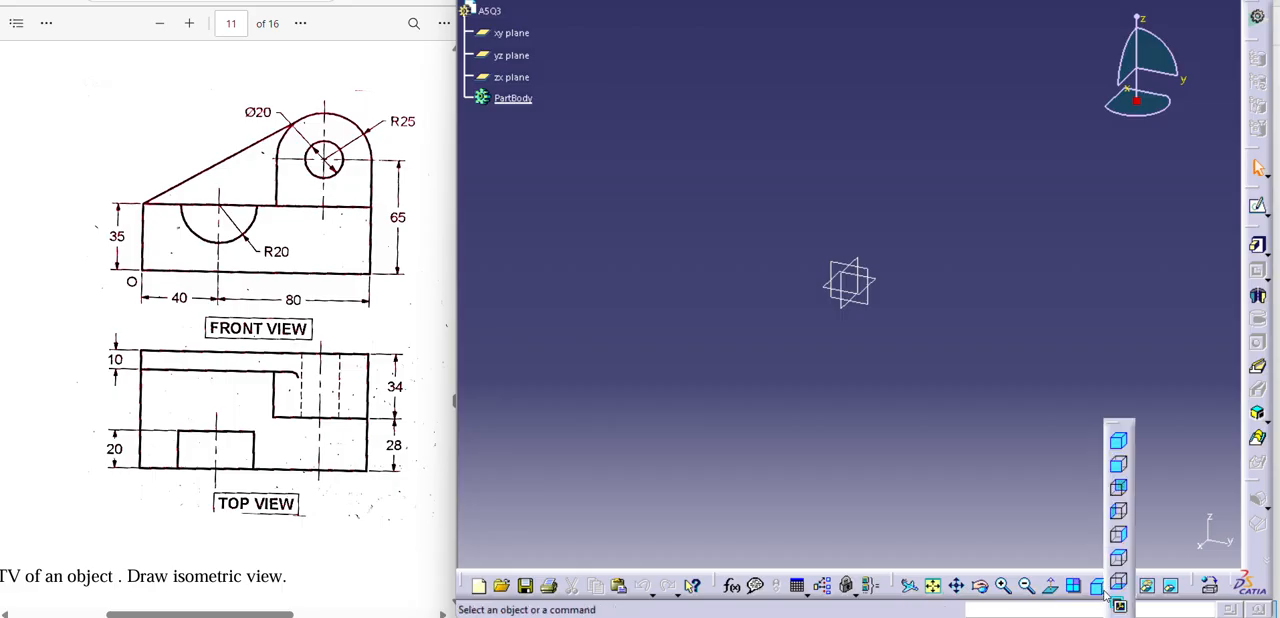
left_click(1120, 467)
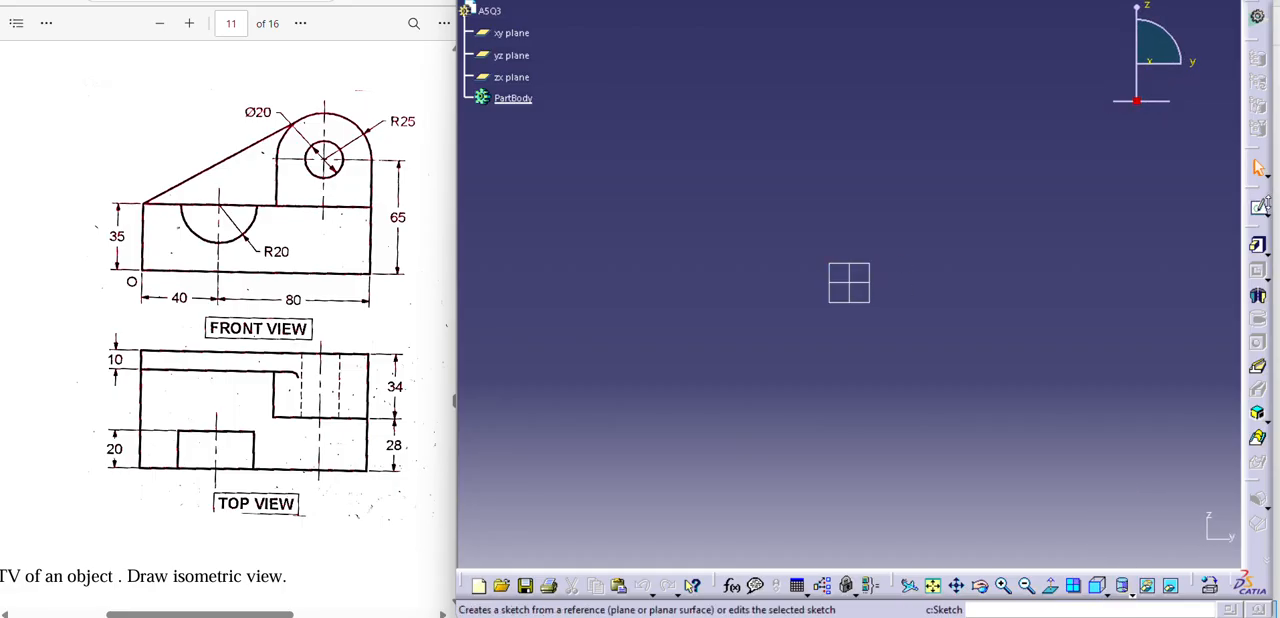
left_click(1258, 208)
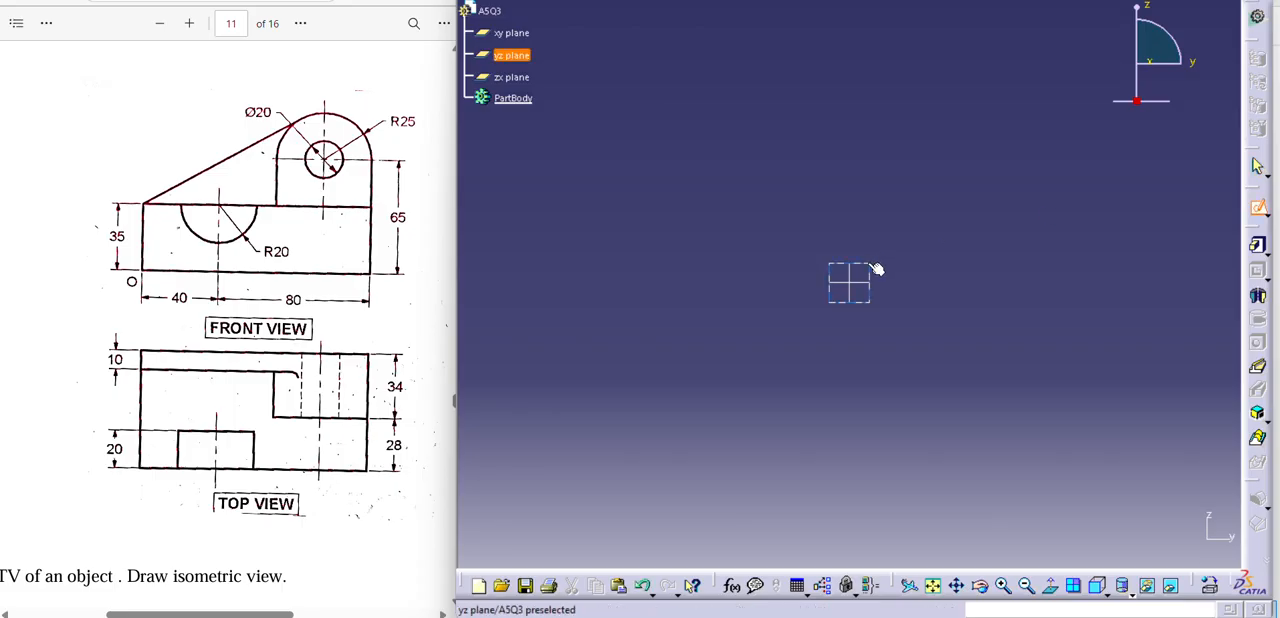
left_click(868, 264)
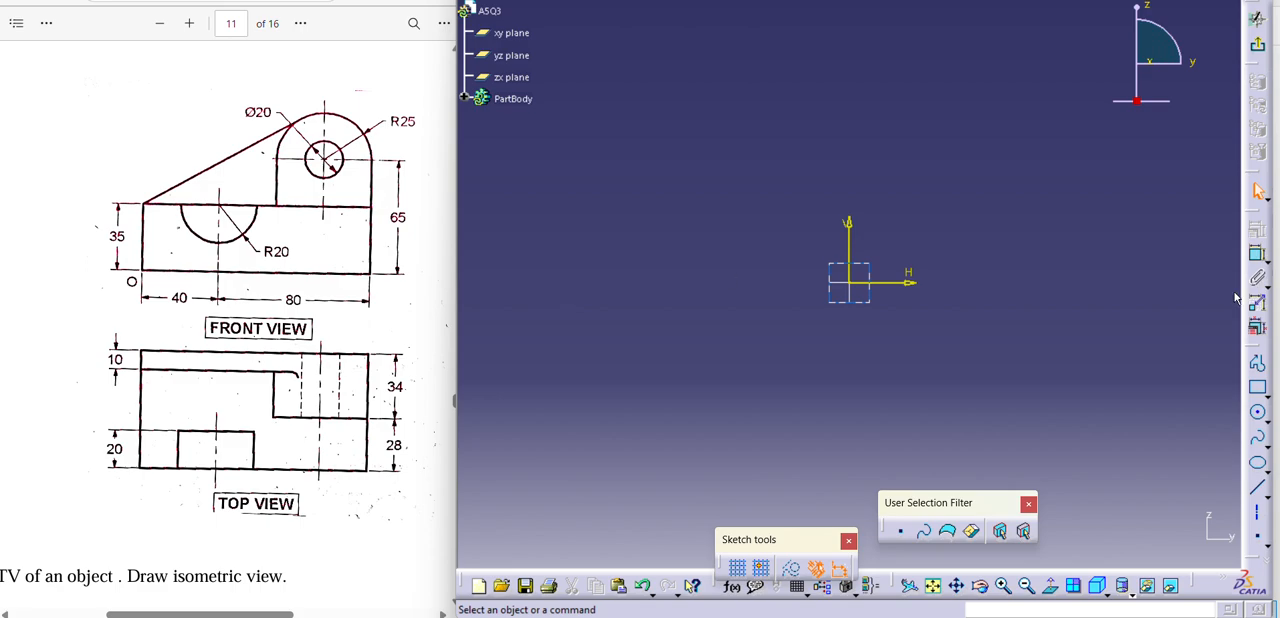
left_click(1257, 387)
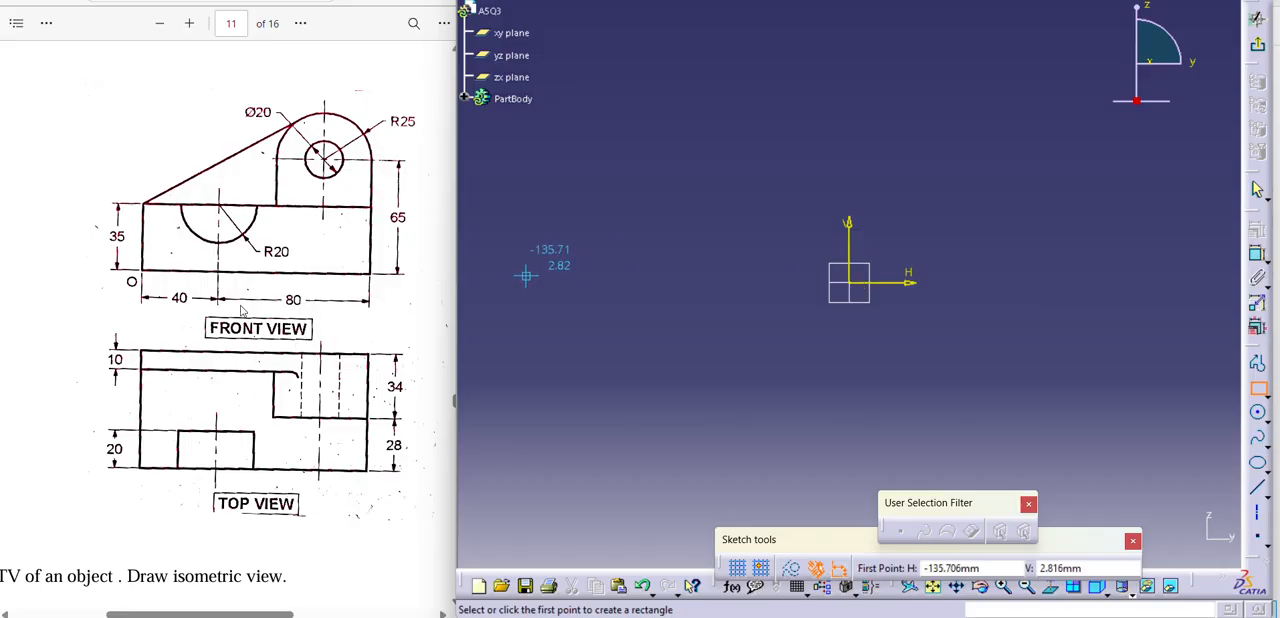
left_click(849, 283)
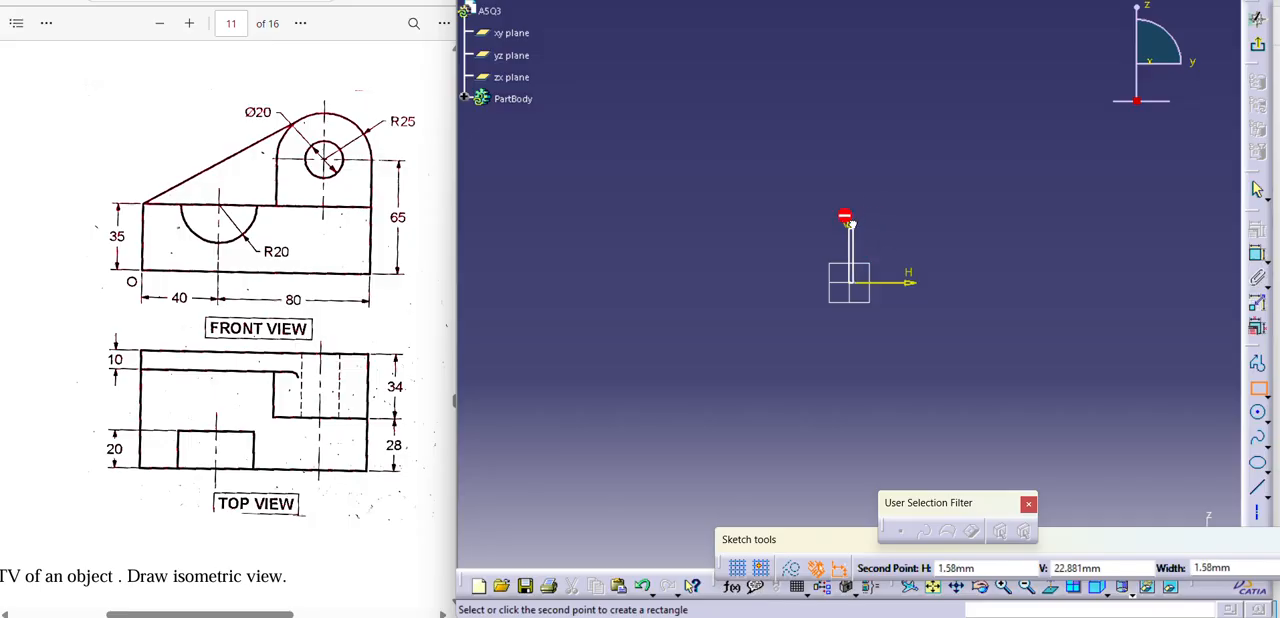
left_click(1075, 195)
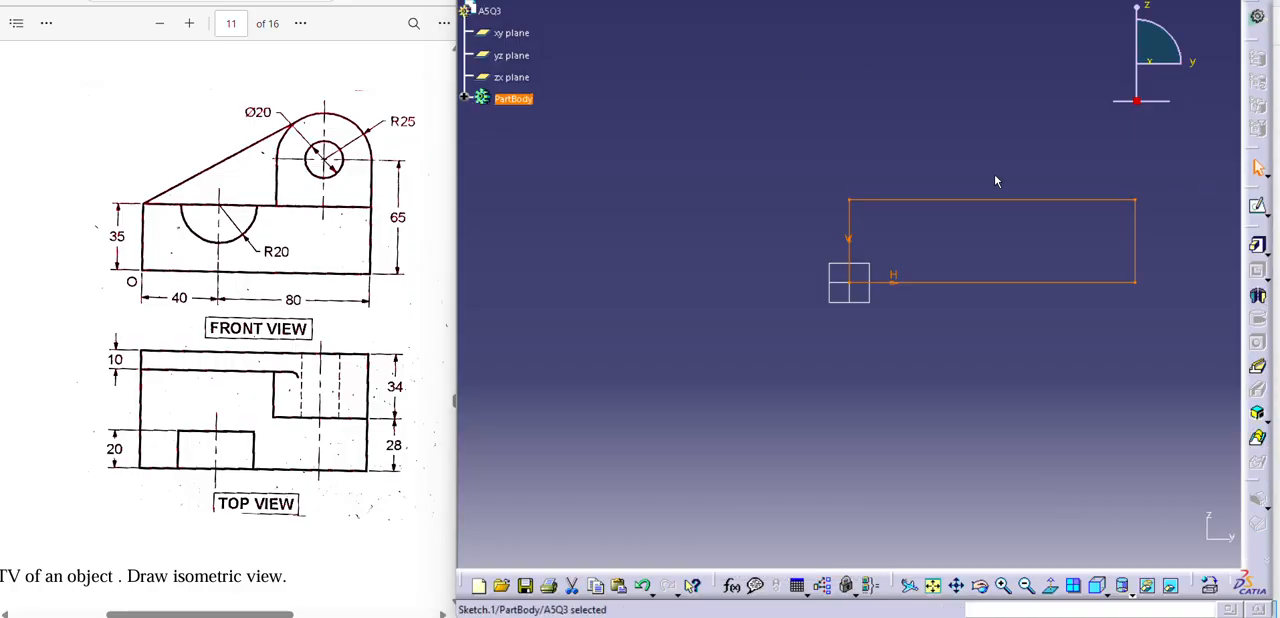
left_click(1052, 152)
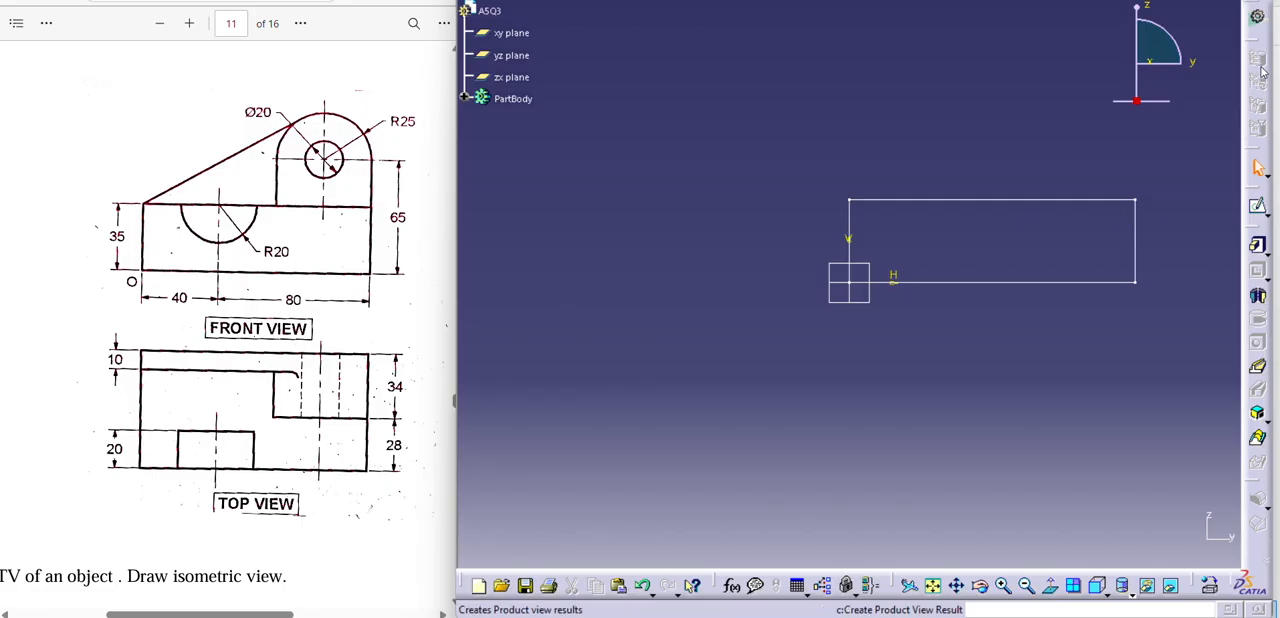
left_click(1259, 206)
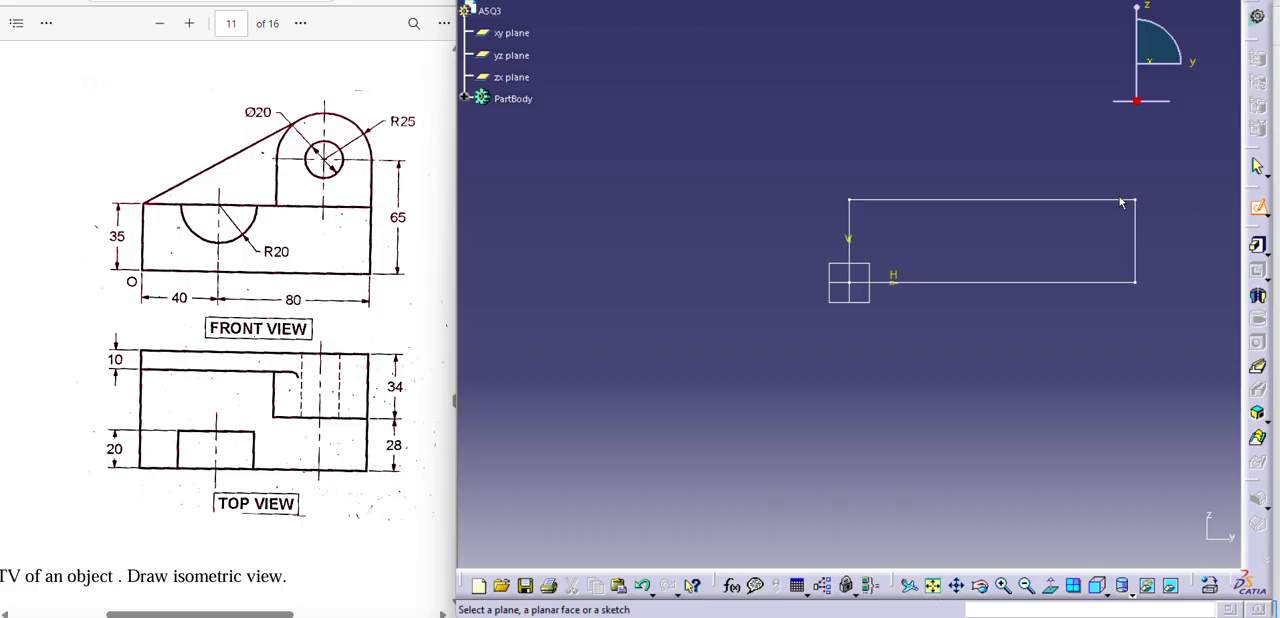
left_click(861, 262)
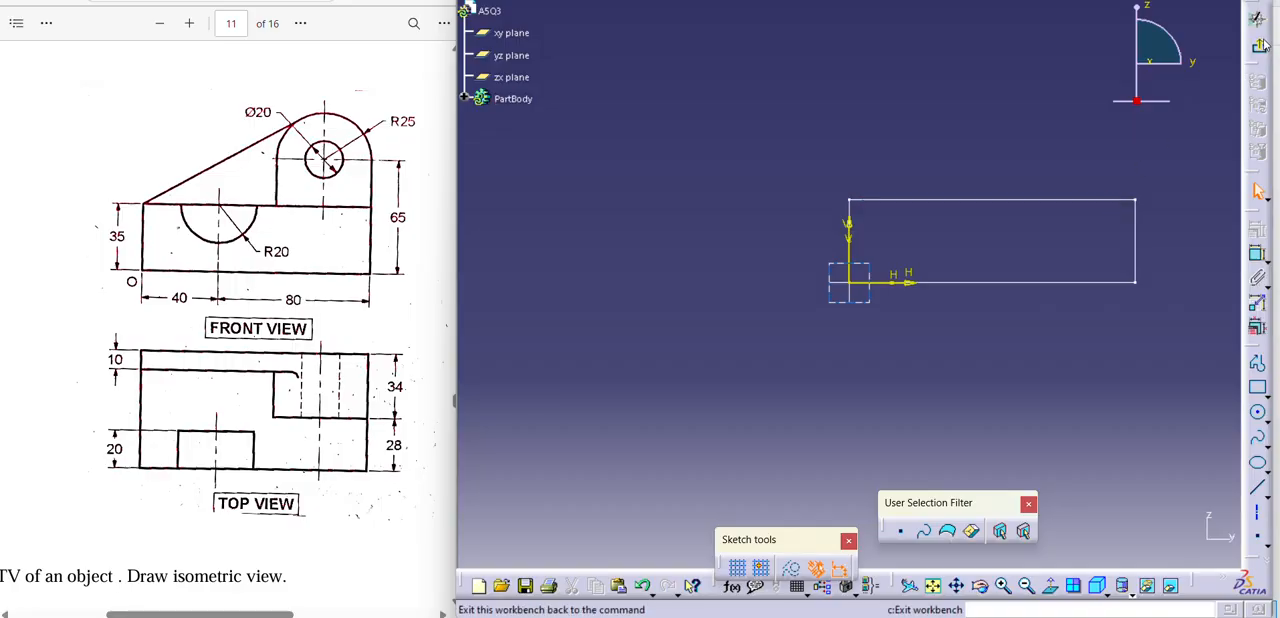
left_click(1262, 47)
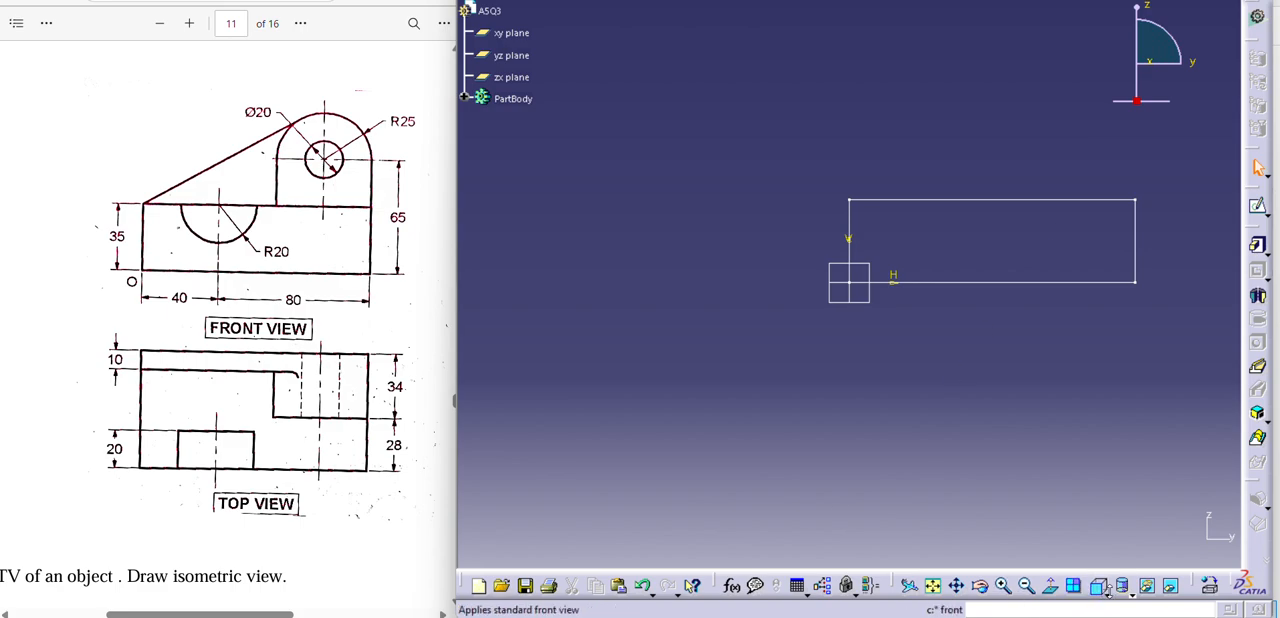
Show the rectangle sketch in the isometric view.
left_click(1106, 591)
left_click(1128, 445)
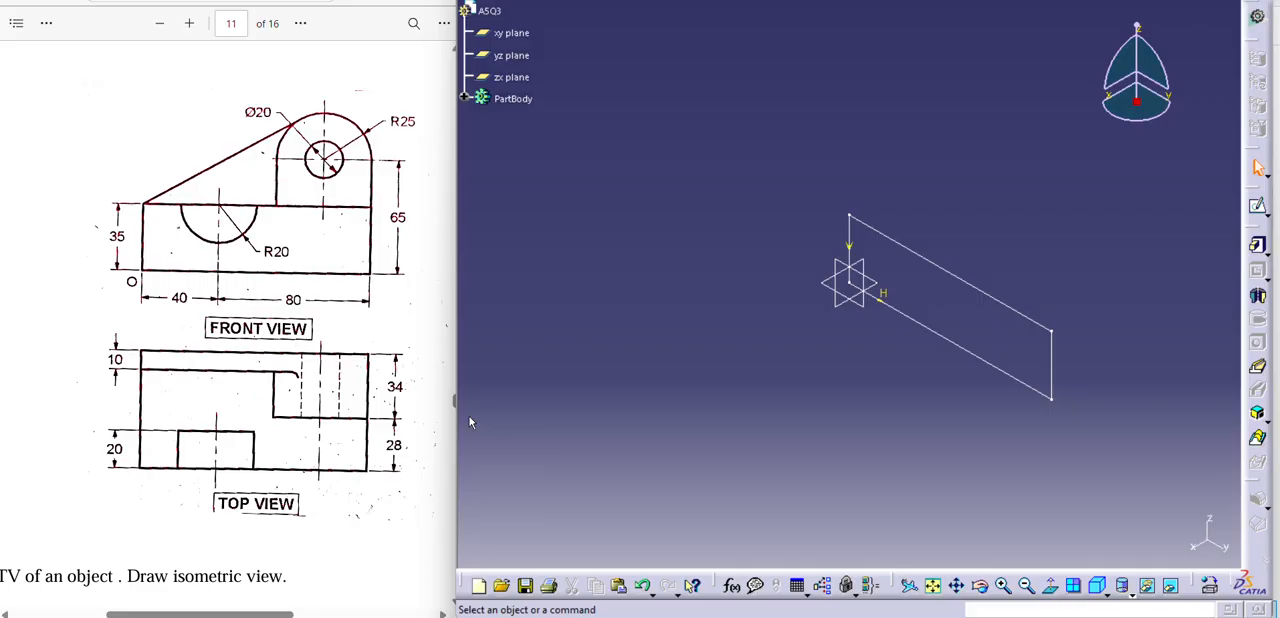
left_click(1260, 246)
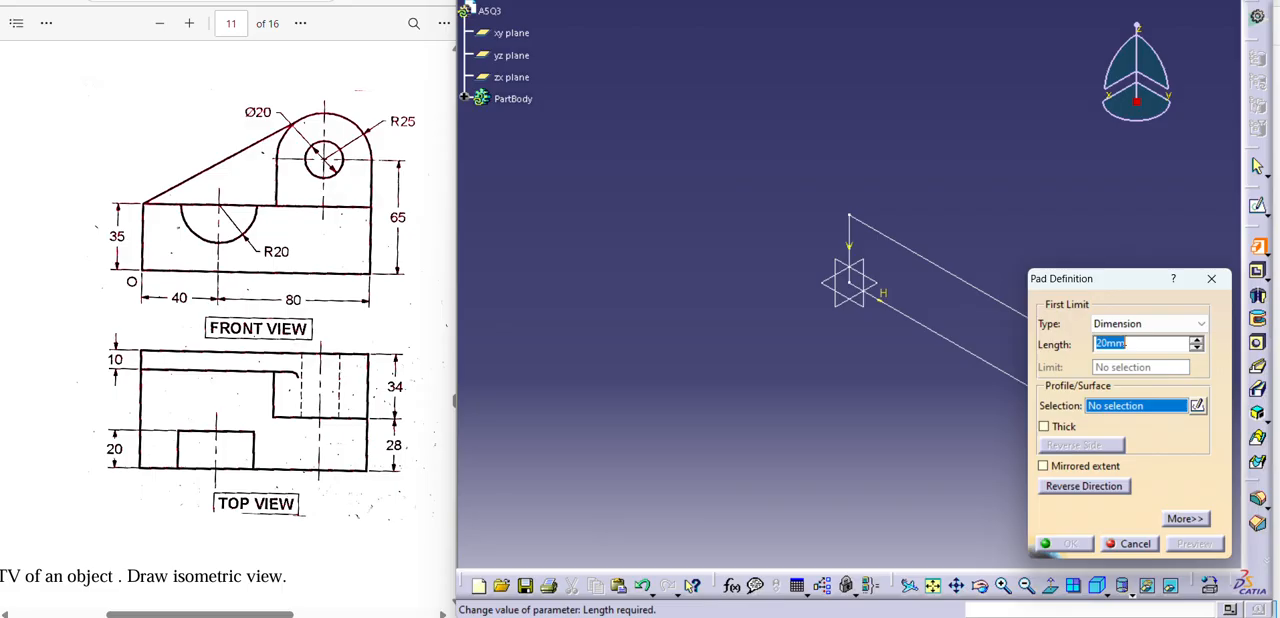
type("62")
key("Return")
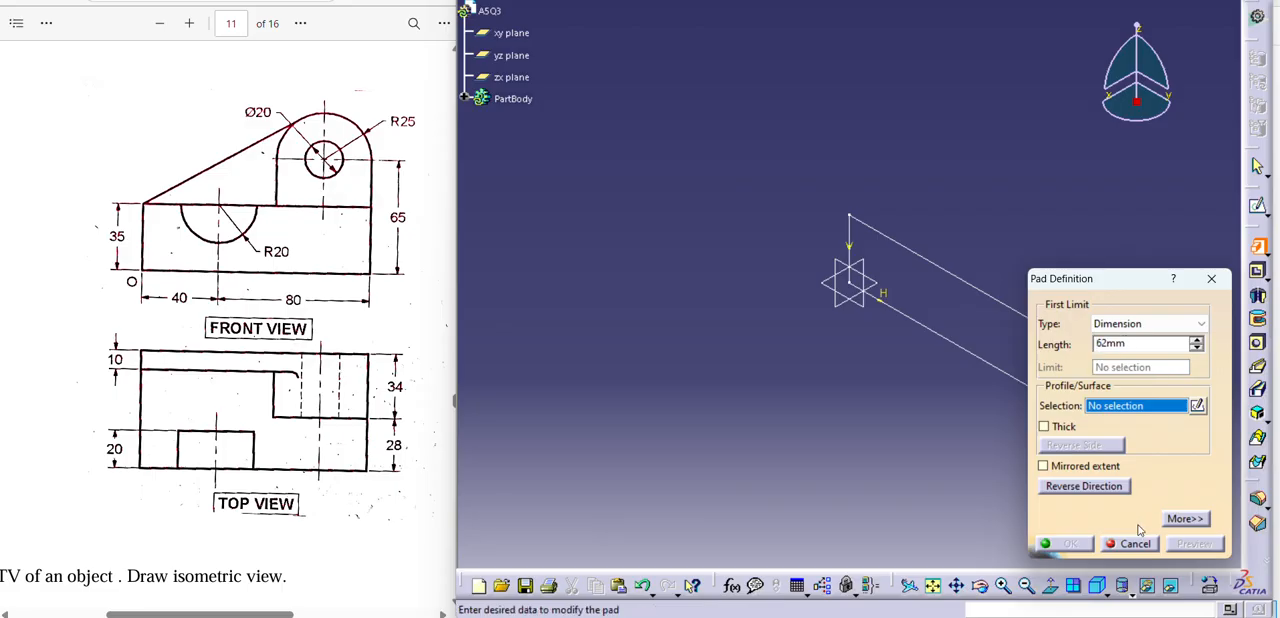
left_click(1211, 278)
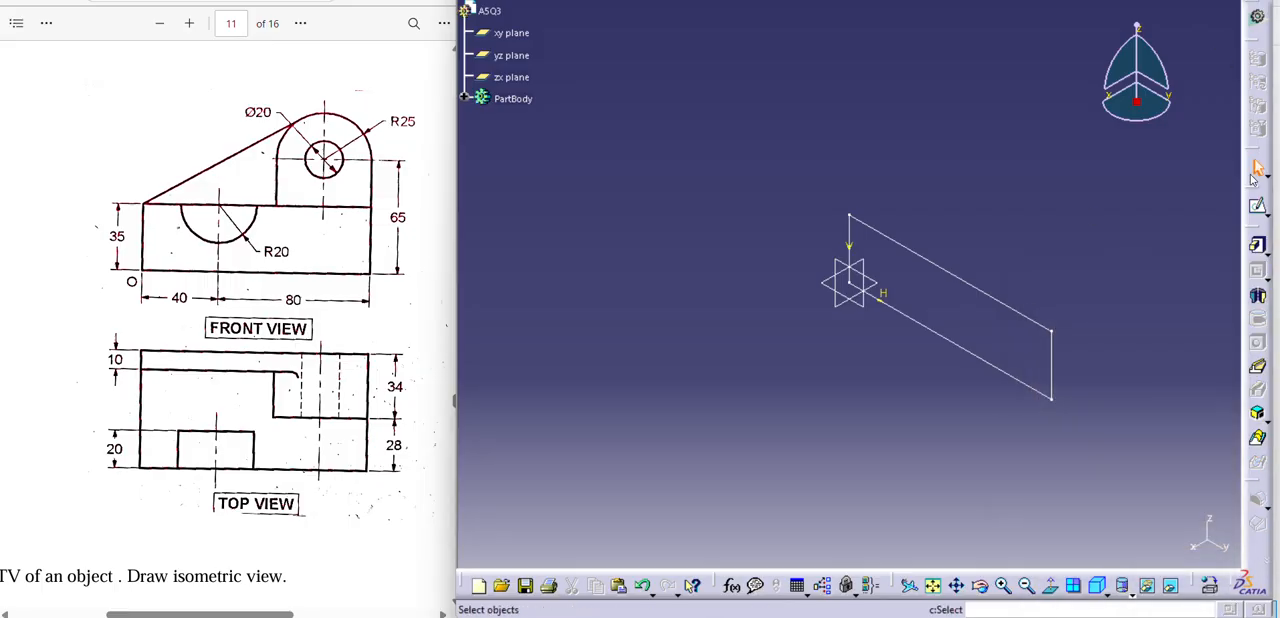
Reopen and exit the rectangle sketch to leave it selected, and pad it 62 mm in the reversed direction.
left_click(1260, 208)
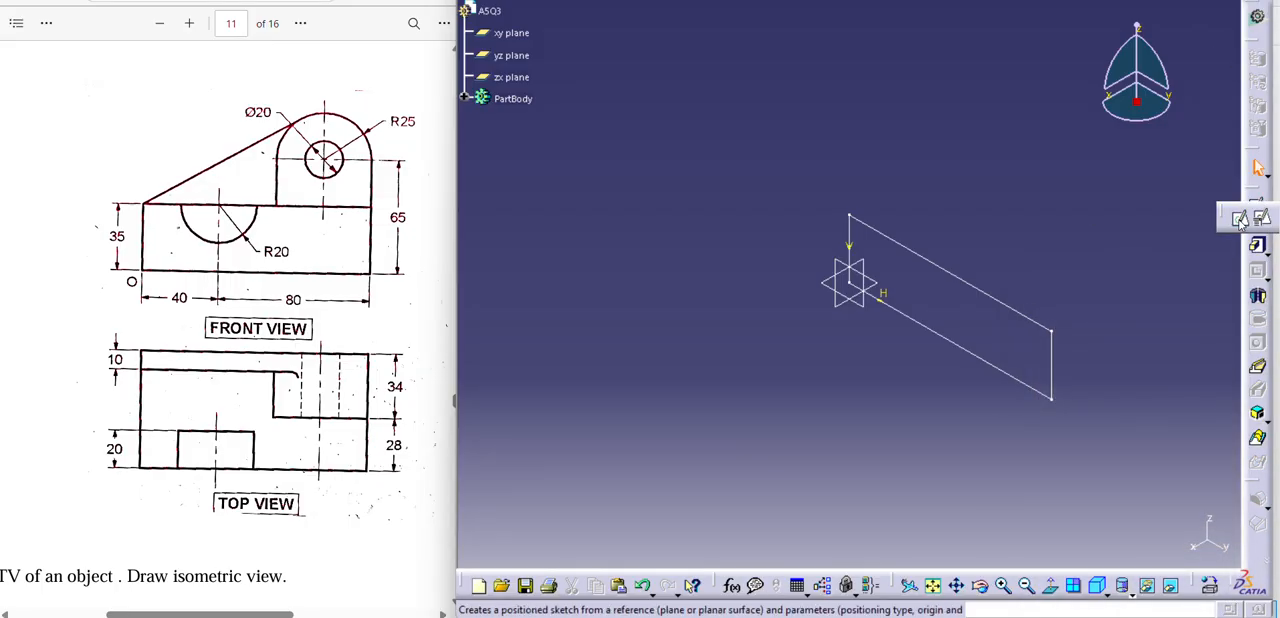
left_click(1241, 218)
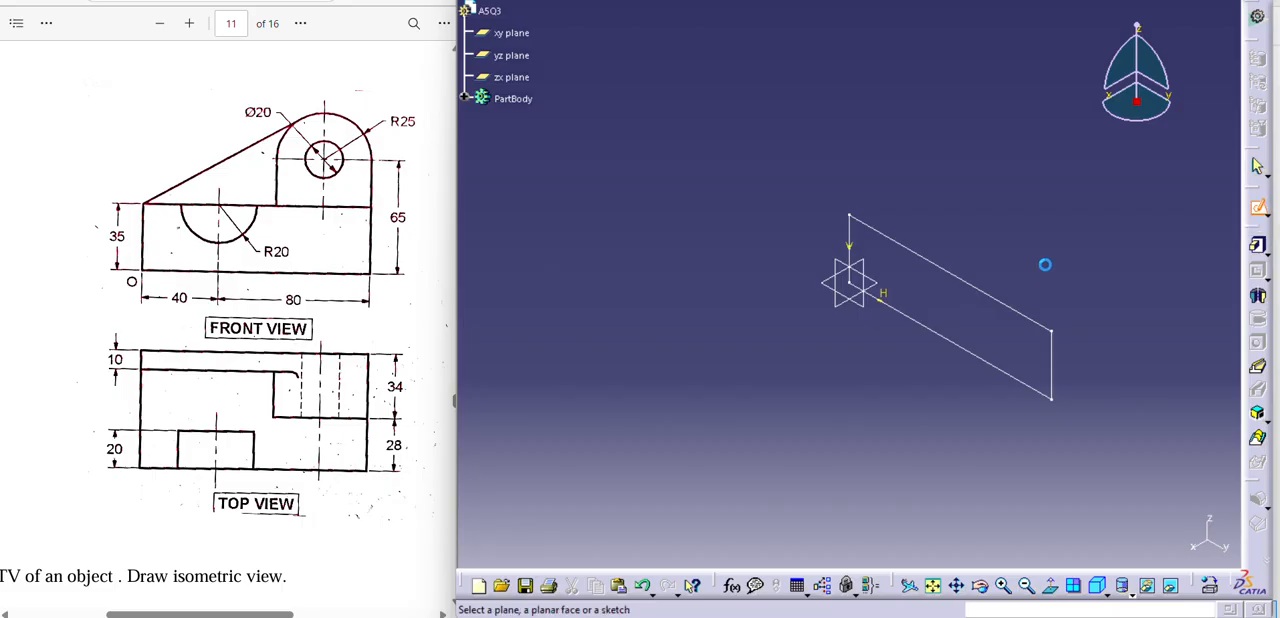
left_click(990, 300)
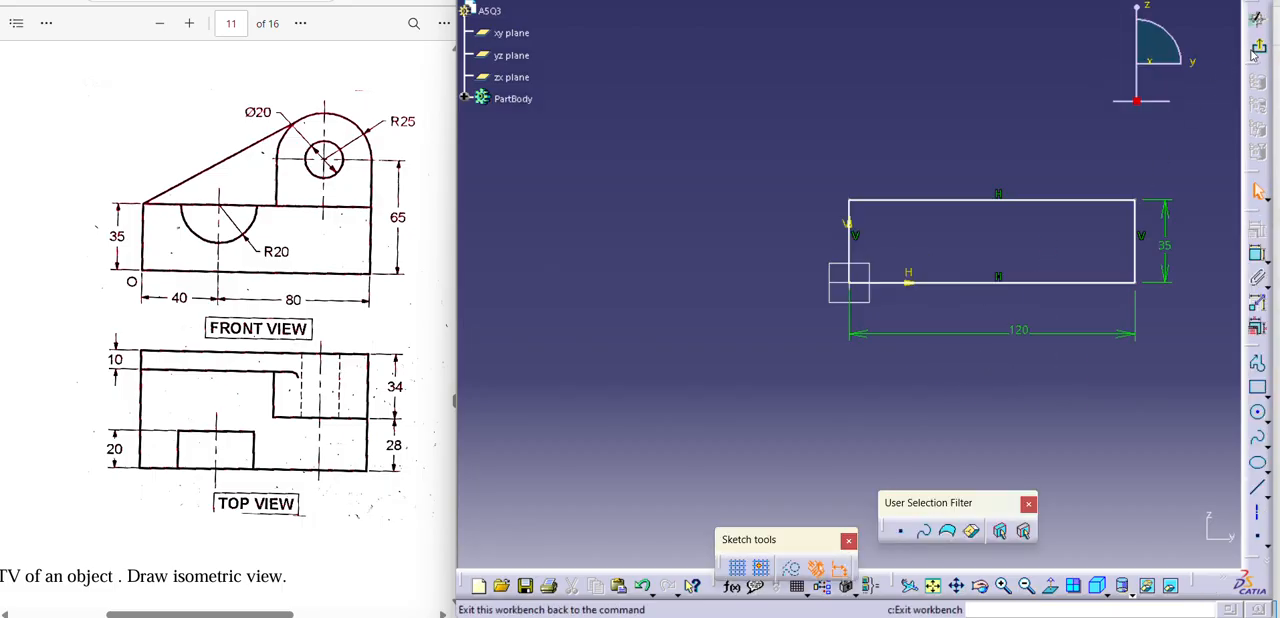
left_click(1258, 50)
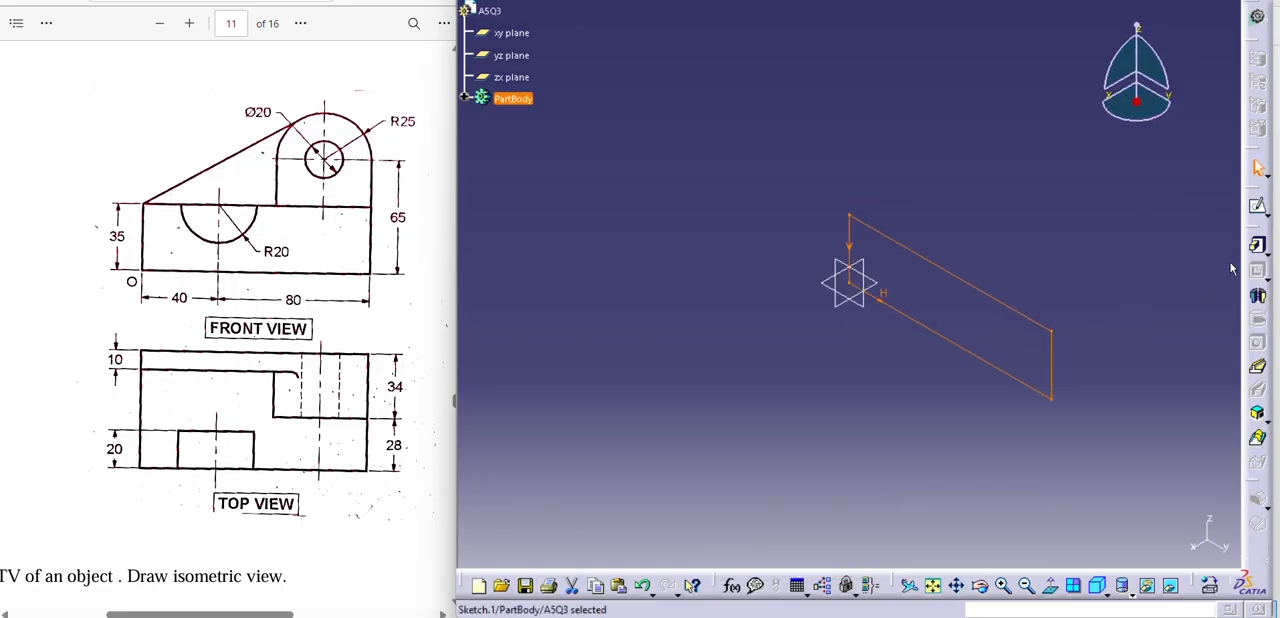
left_click(1257, 244)
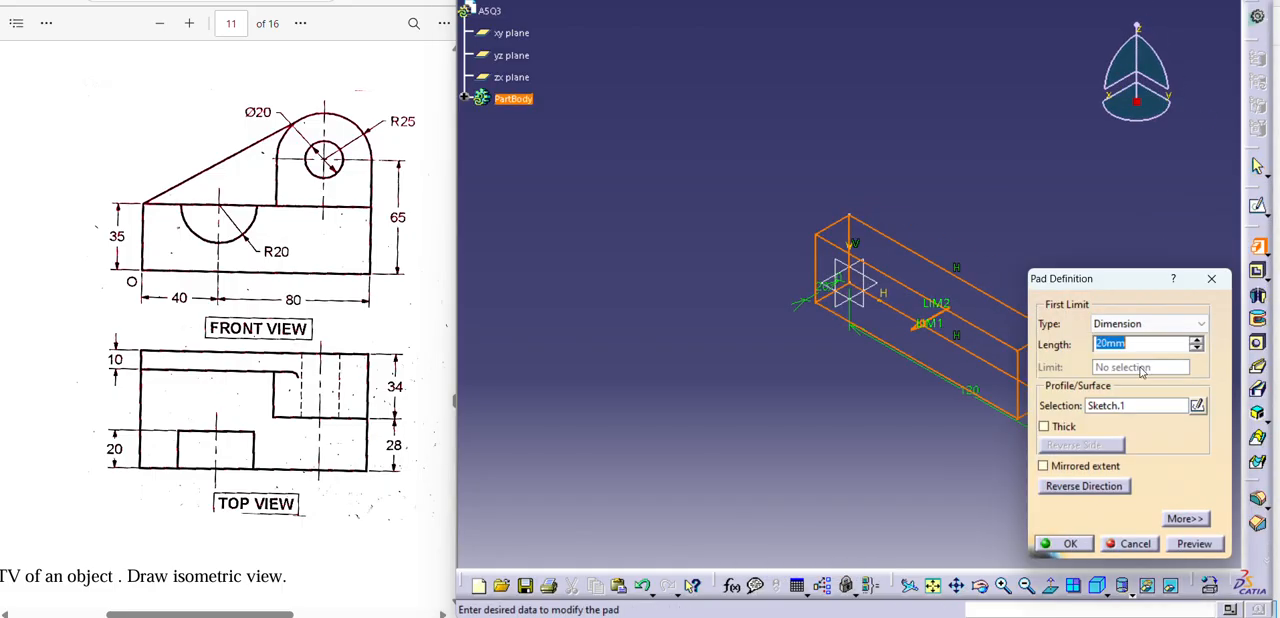
type("62")
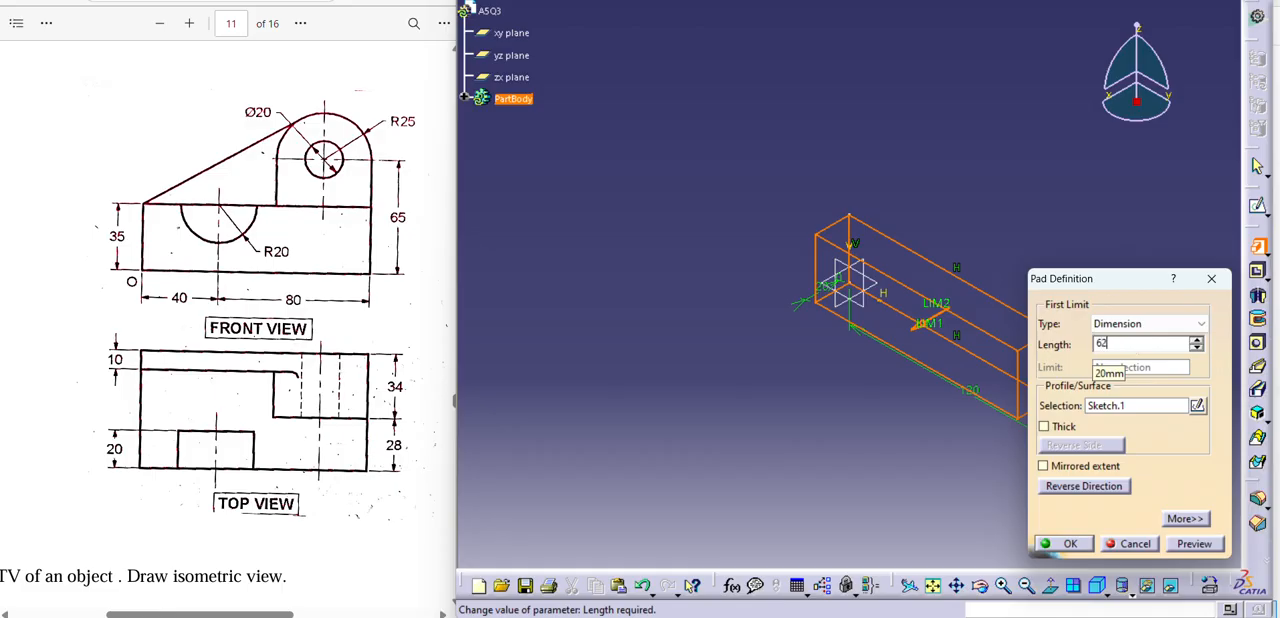
left_click(1086, 487)
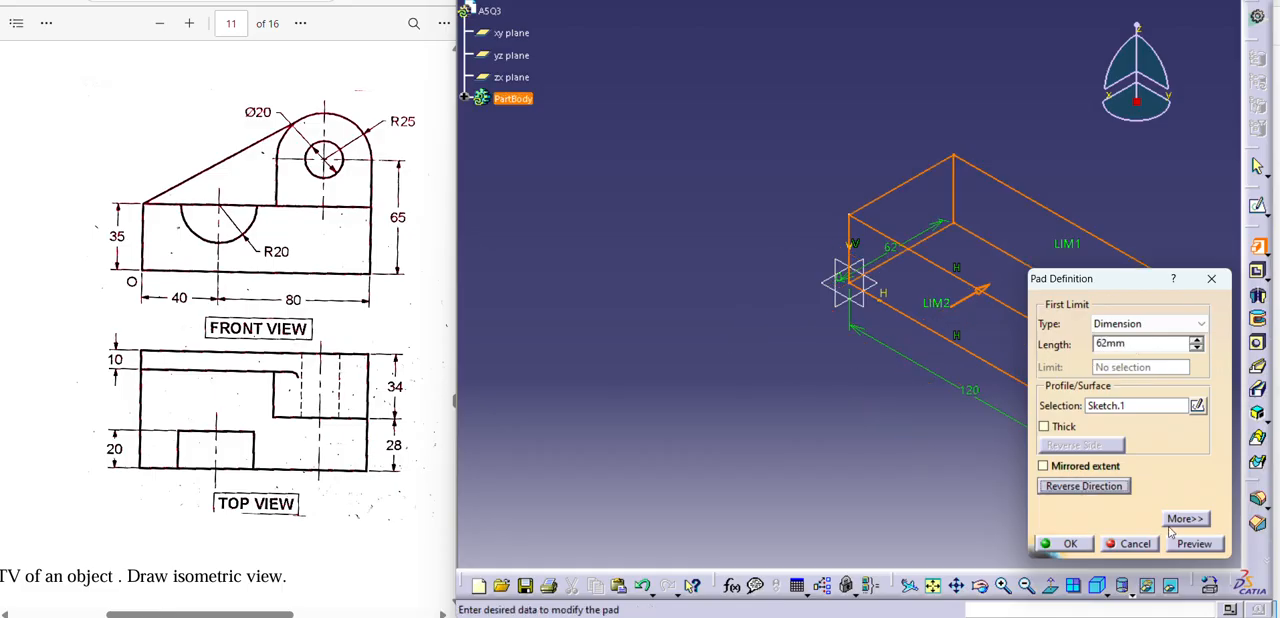
left_click(1192, 543)
left_click(1068, 544)
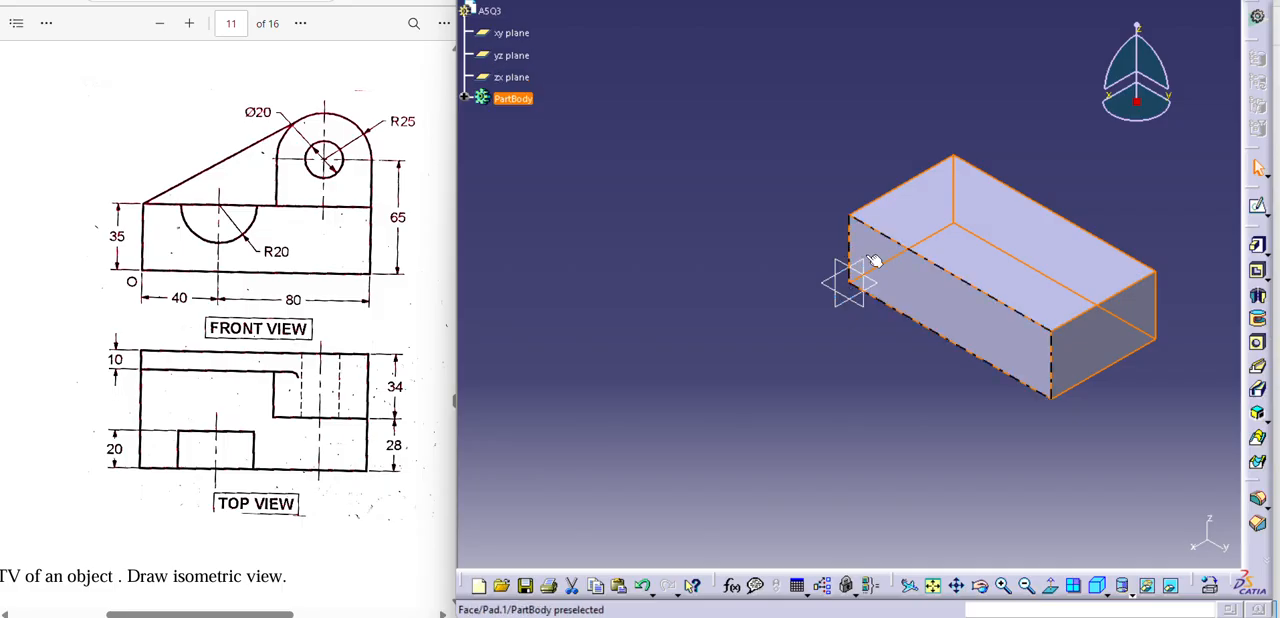
left_click(1110, 298)
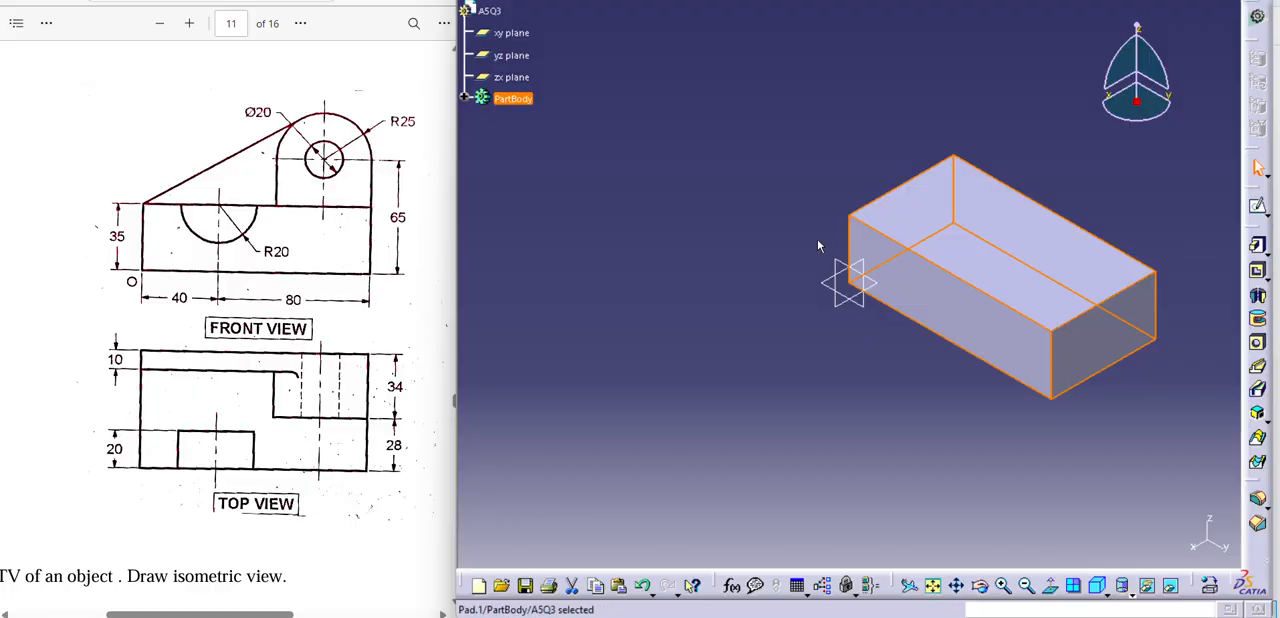
On the block's front face, sketch a circle about 34 mm in diameter centred near the upper edge, toward its left end.
left_click(930, 290)
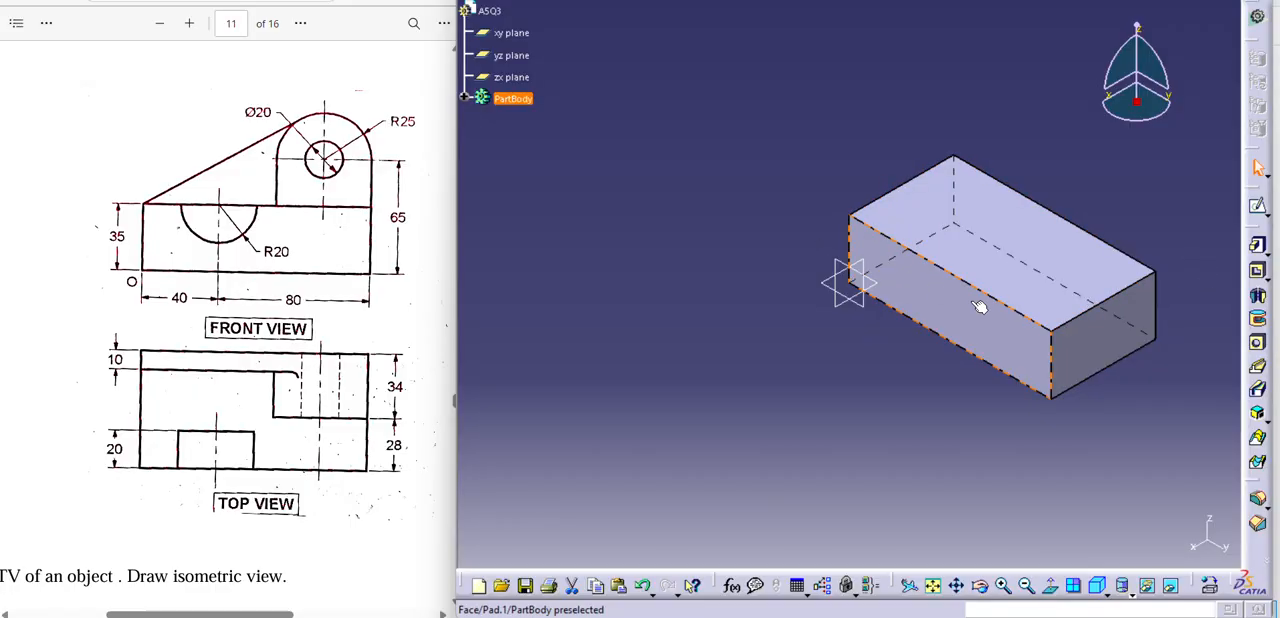
left_click(1257, 205)
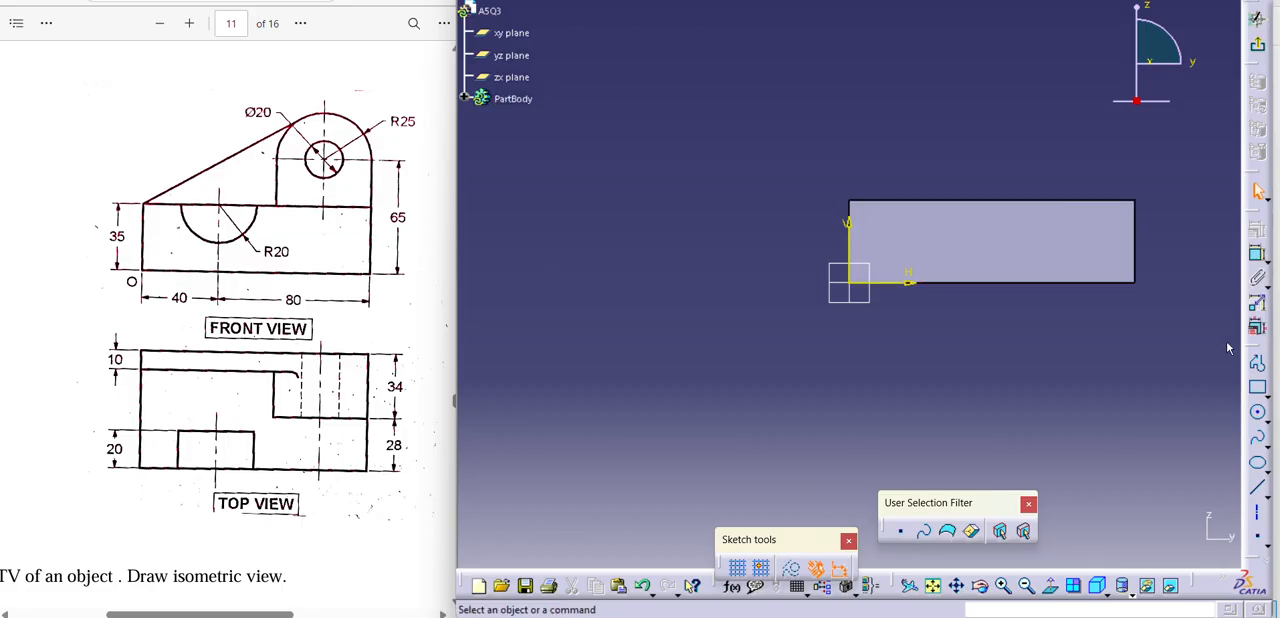
left_click(1258, 416)
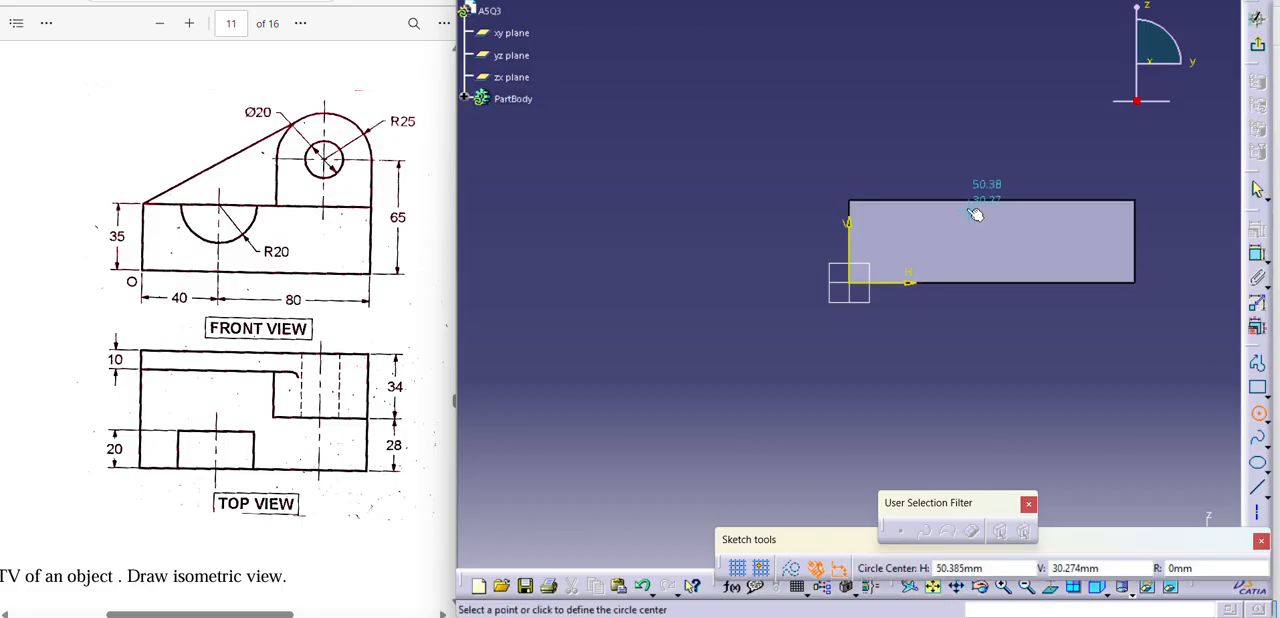
left_click(940, 198)
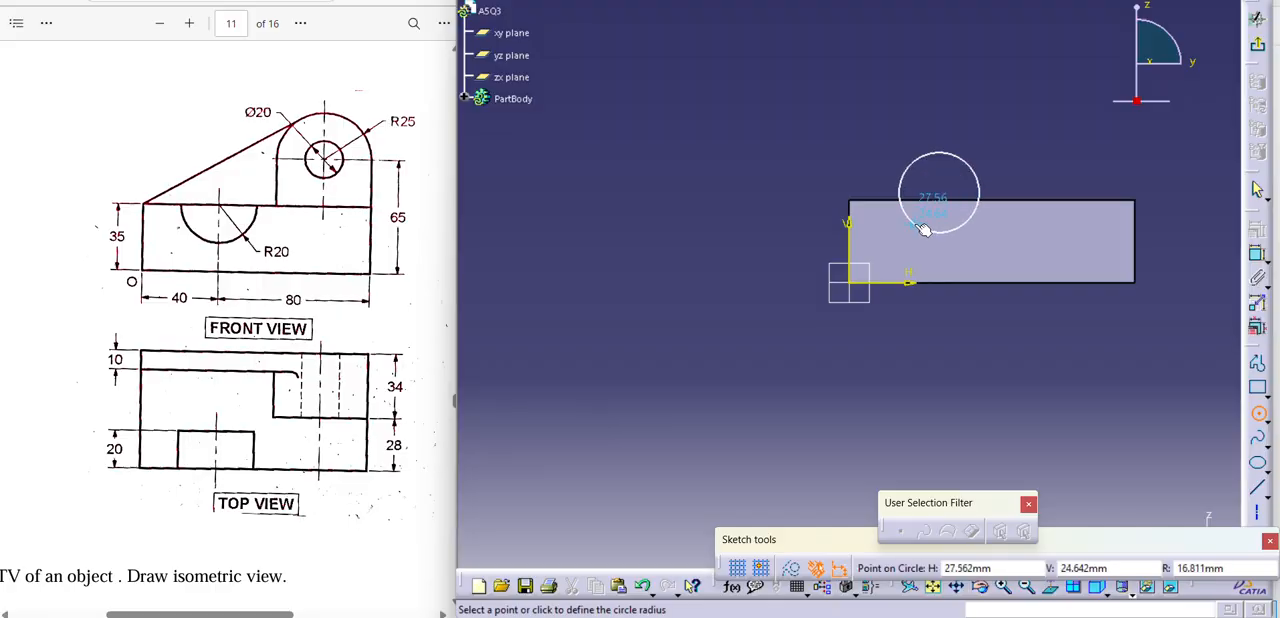
left_click(925, 230)
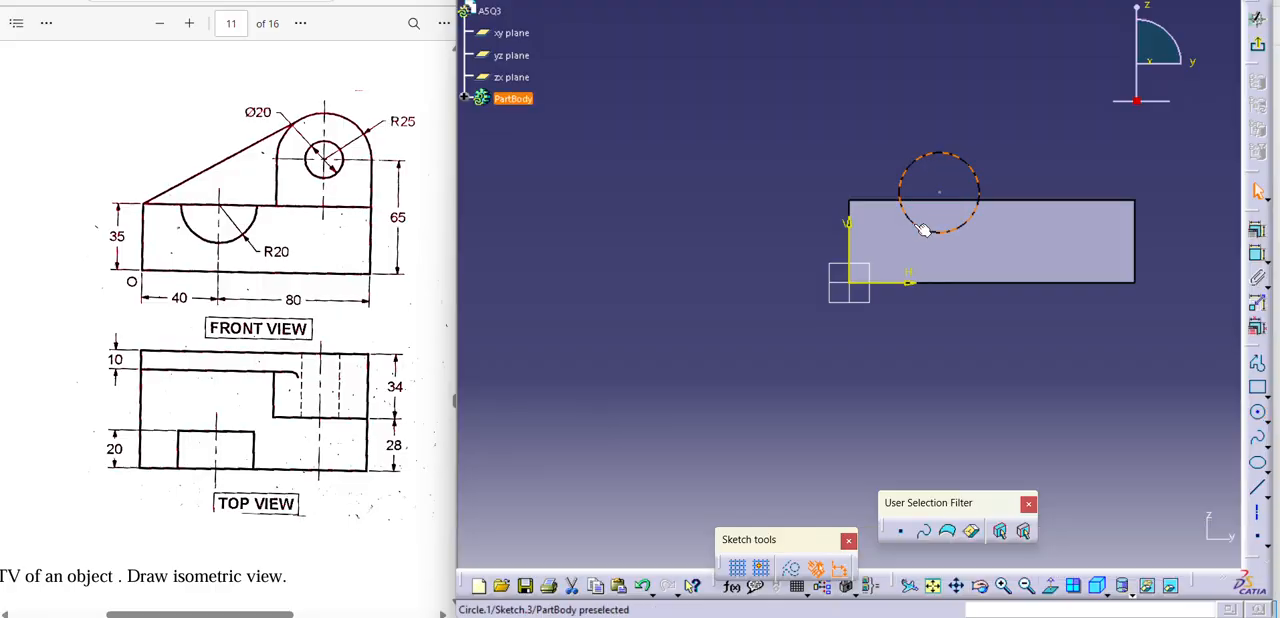
Dimension the circle's diameter and set it to 40 mm.
left_click(1258, 253)
left_click(870, 144)
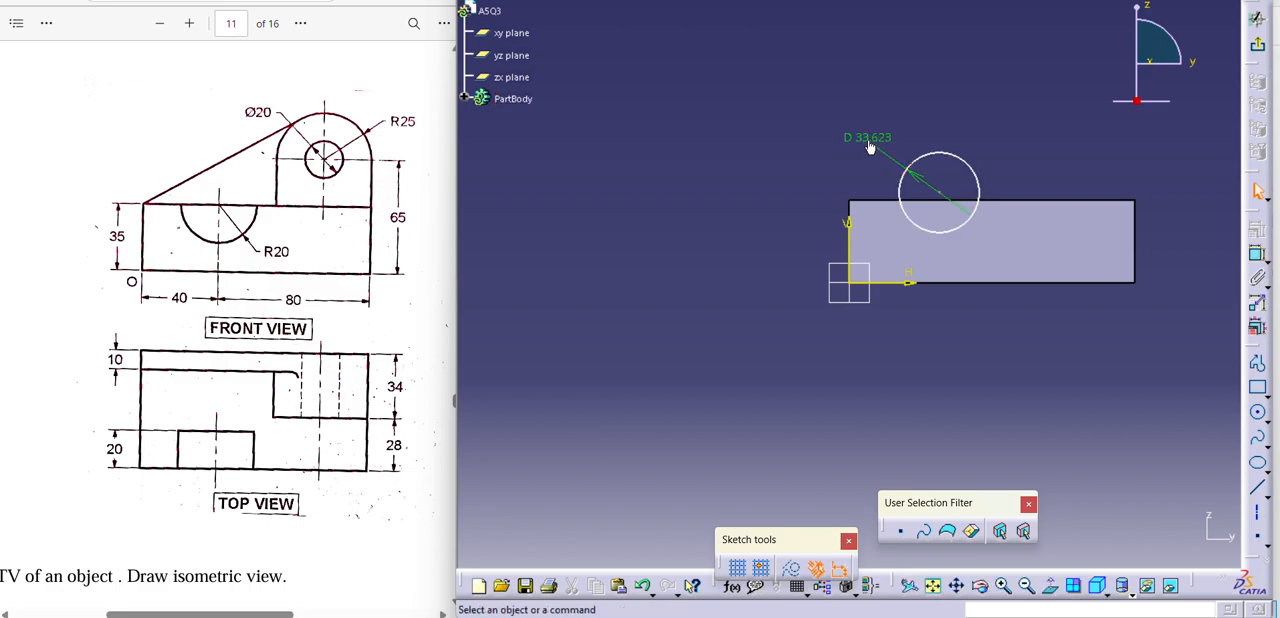
double_click(868, 140)
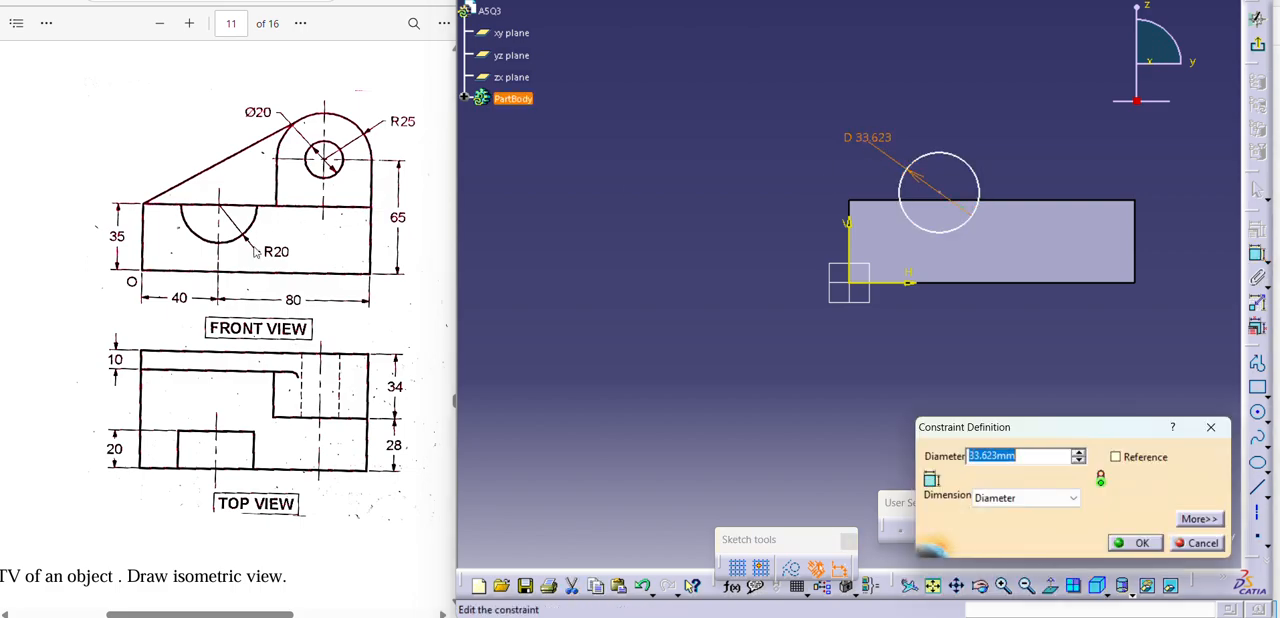
type("40")
key("Return")
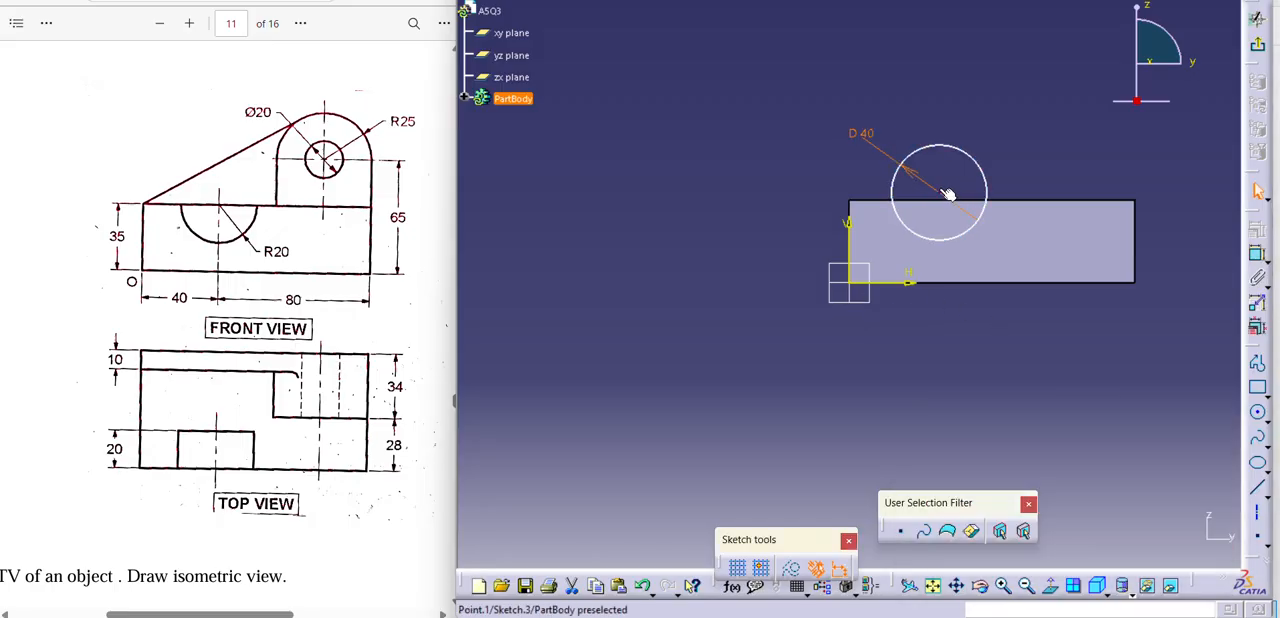
Constrain the circle's centre to be coincident with the block's top edge.
left_click(946, 199)
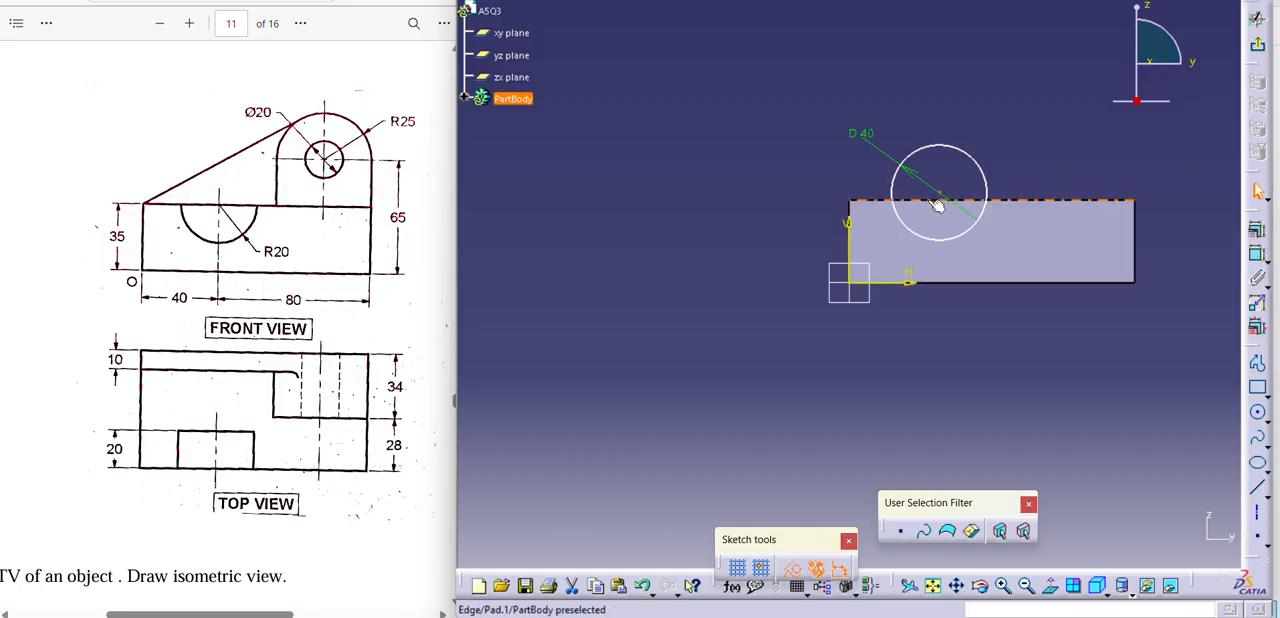
left_click(929, 201, "ctrl")
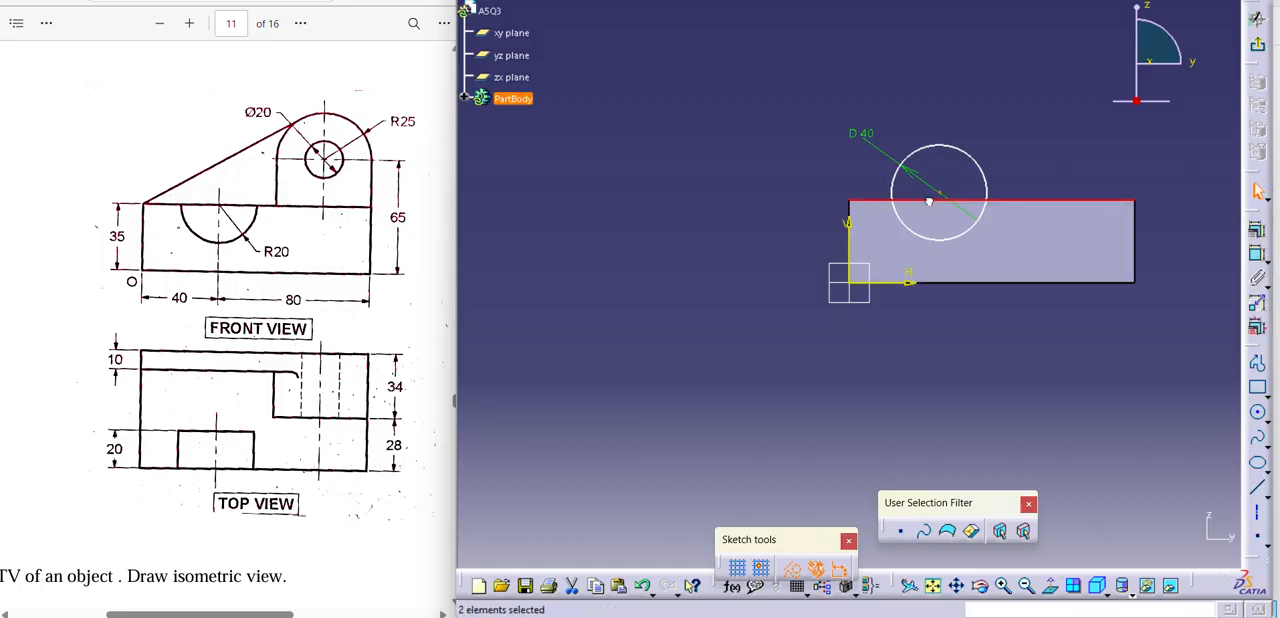
left_click(1257, 228)
left_click(1149, 382)
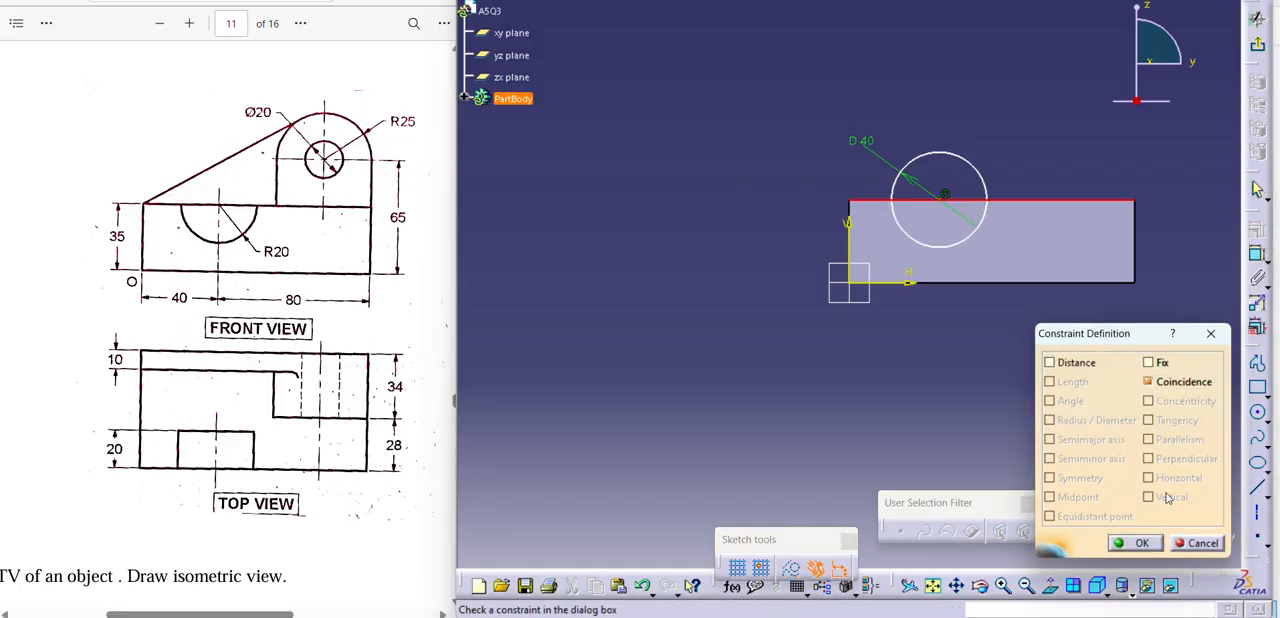
left_click(1142, 545)
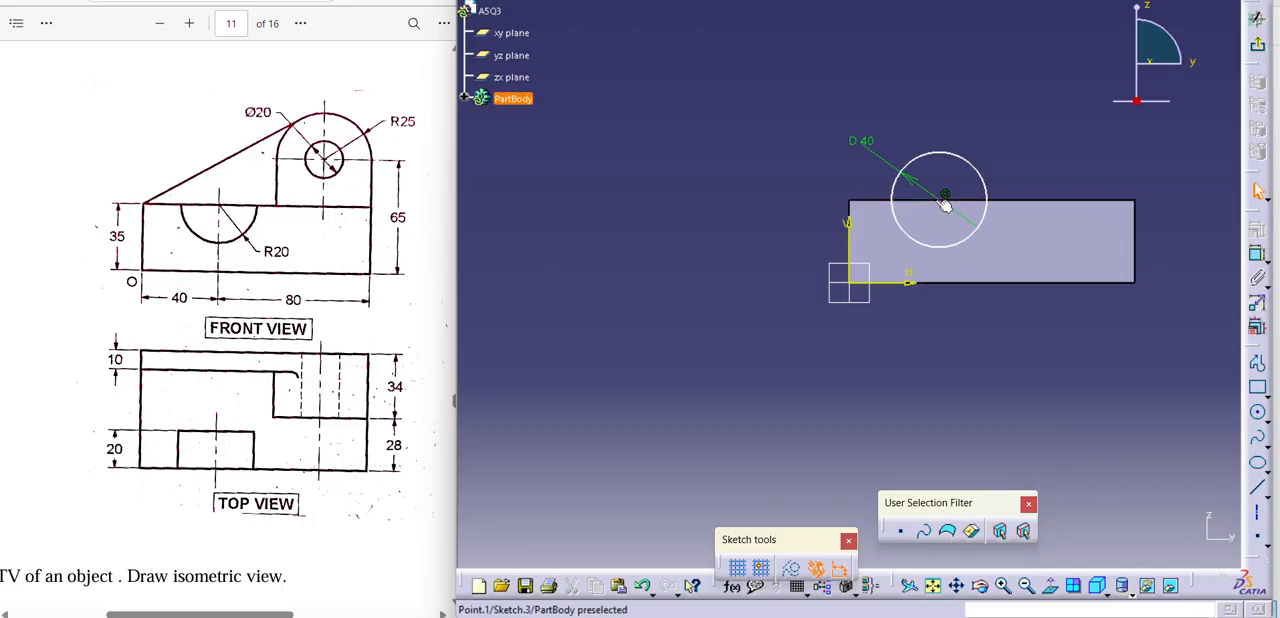
Dimension the horizontal distance from the vertical axis to the circle's centre and set it to 40 mm.
left_click(1257, 256)
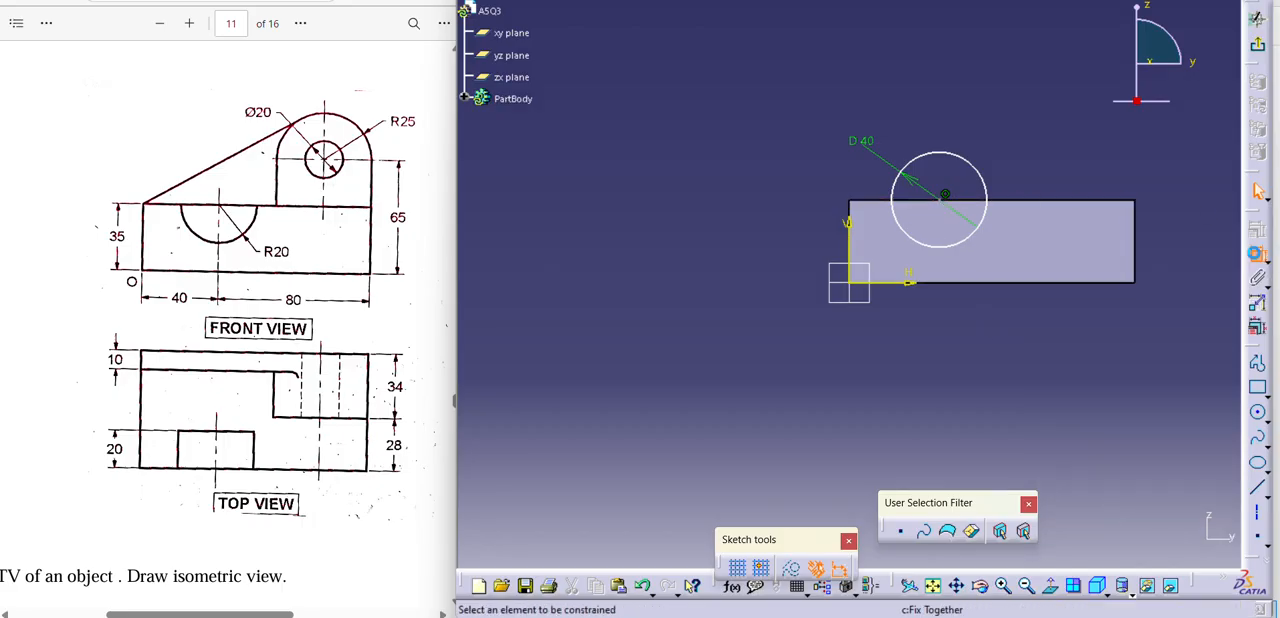
left_click(858, 231)
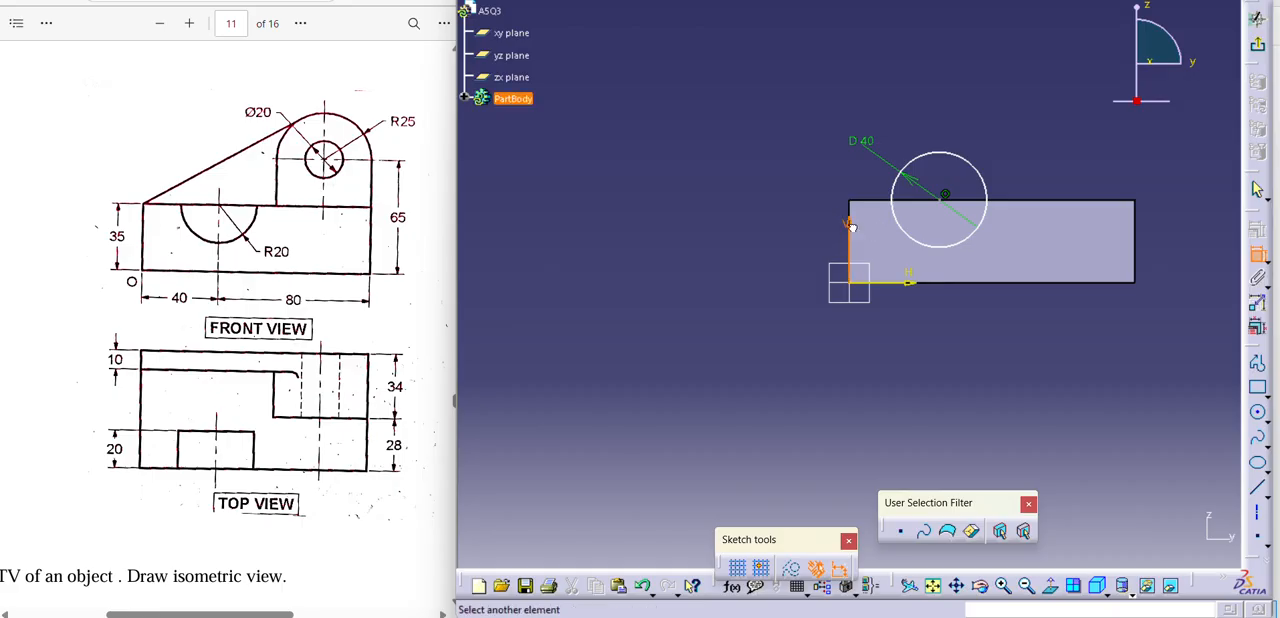
left_click(945, 198)
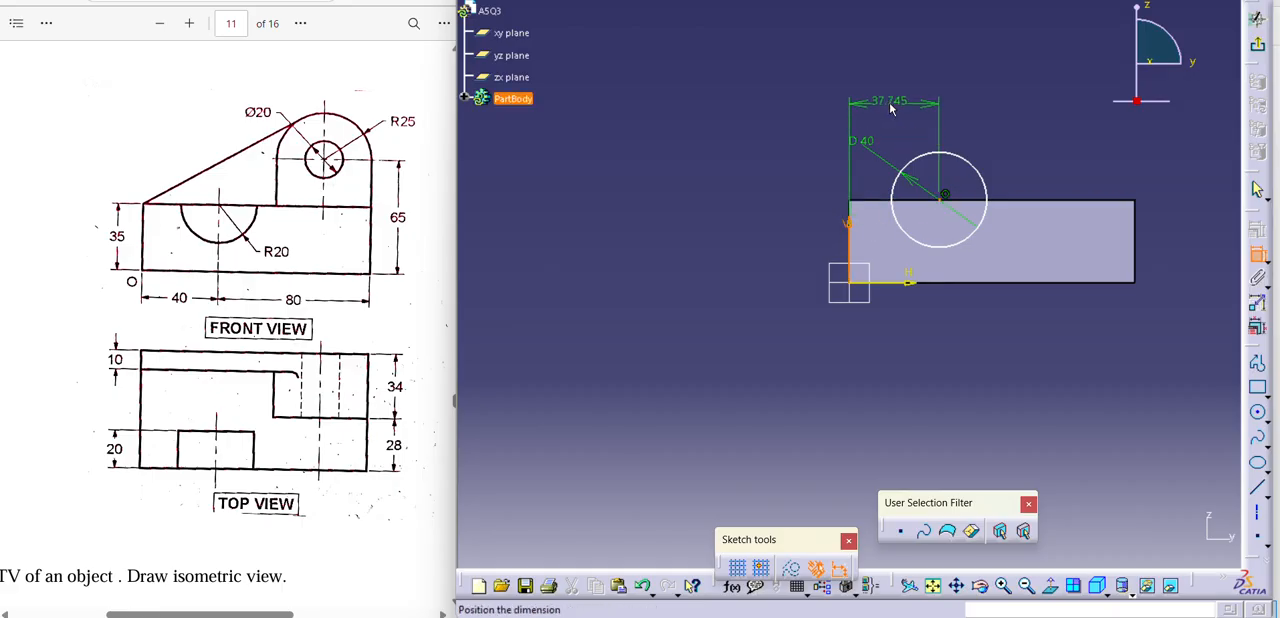
left_click(893, 104)
double_click(898, 103)
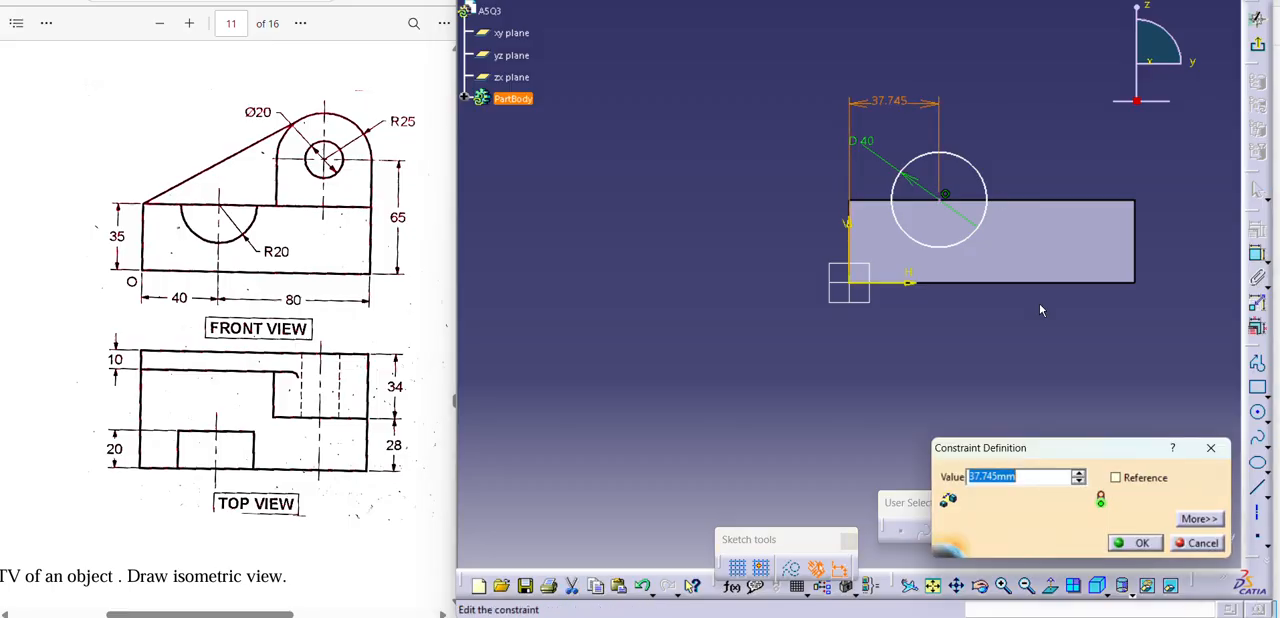
type("40mm")
key("Return")
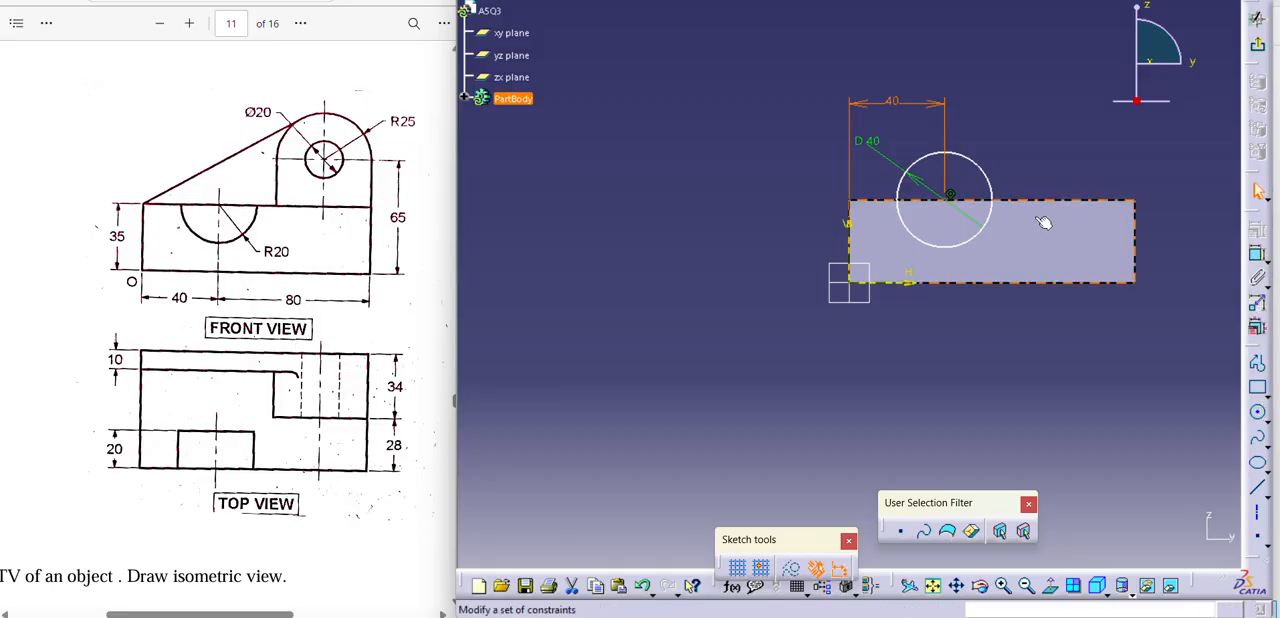
Exit the circle sketch and cut it into the block as a pocket 20 mm deep.
left_click(990, 180)
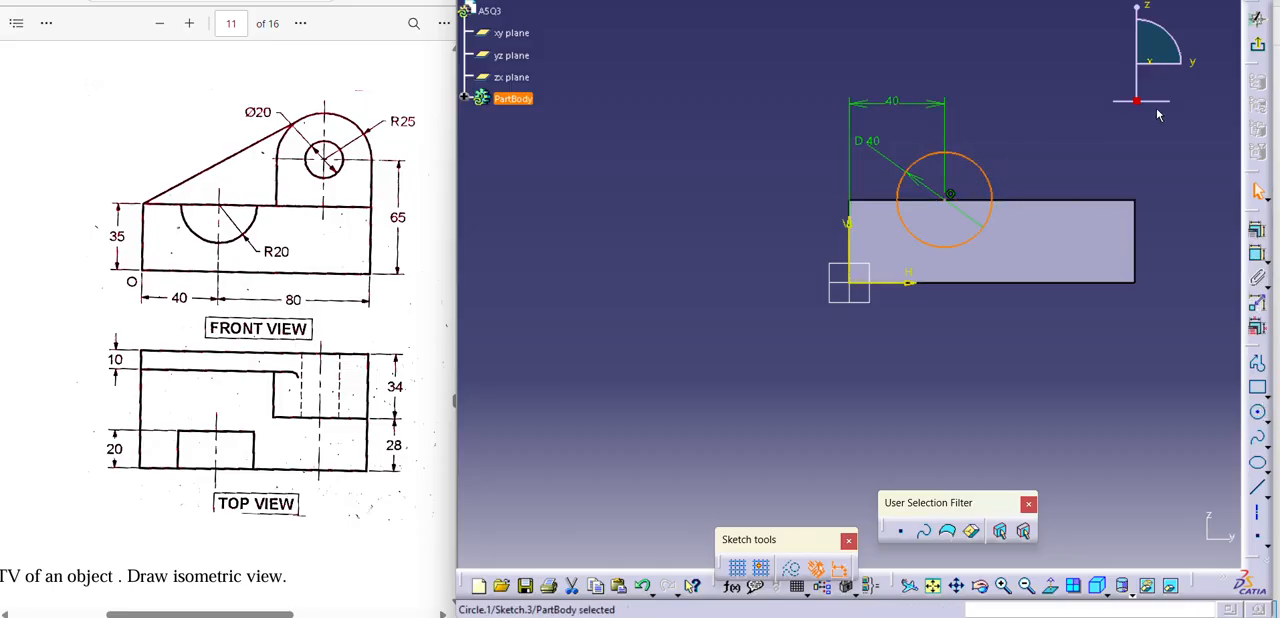
left_click(1257, 44)
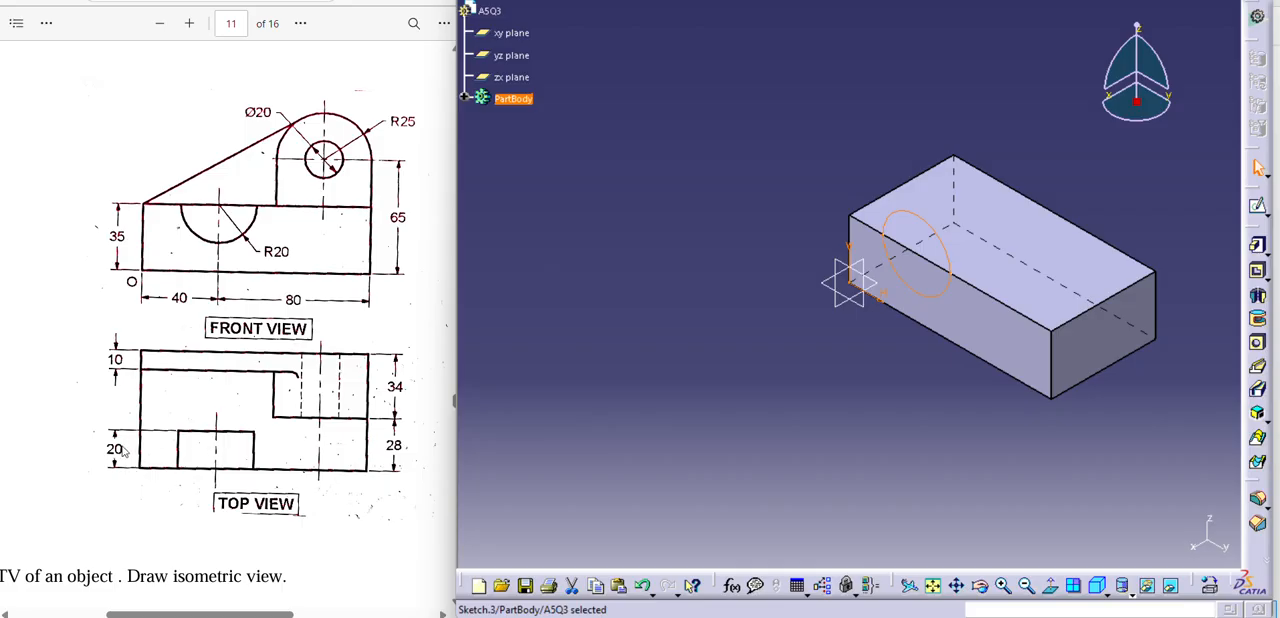
left_click(1257, 270)
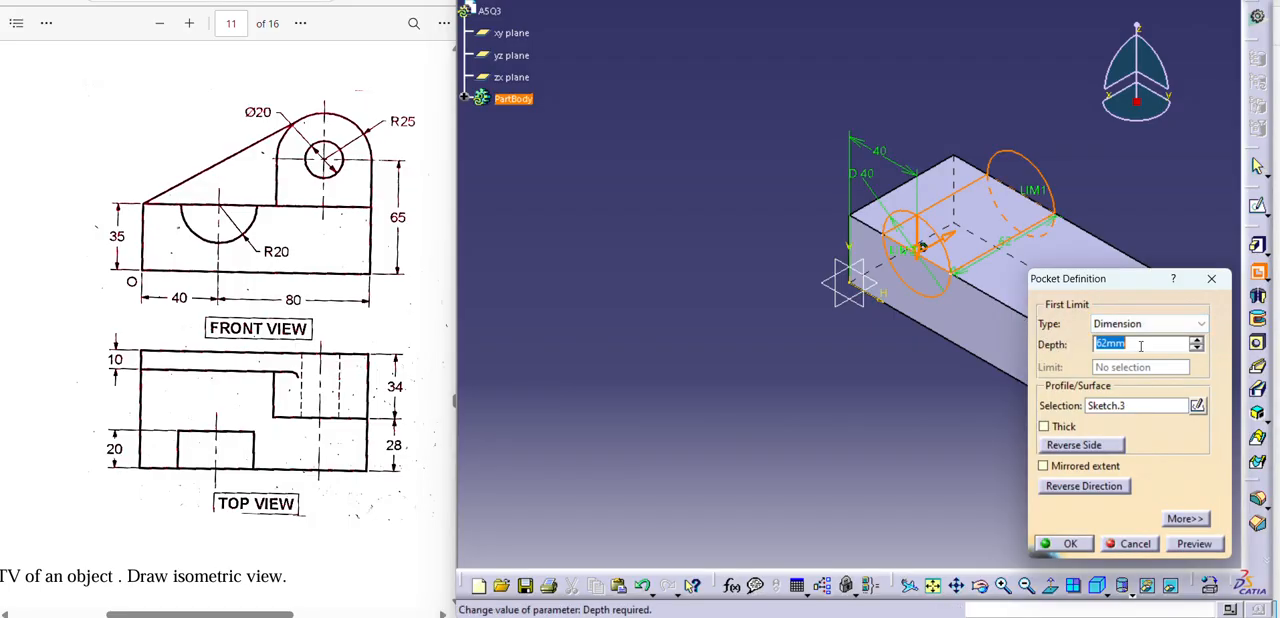
type("20")
key("Return")
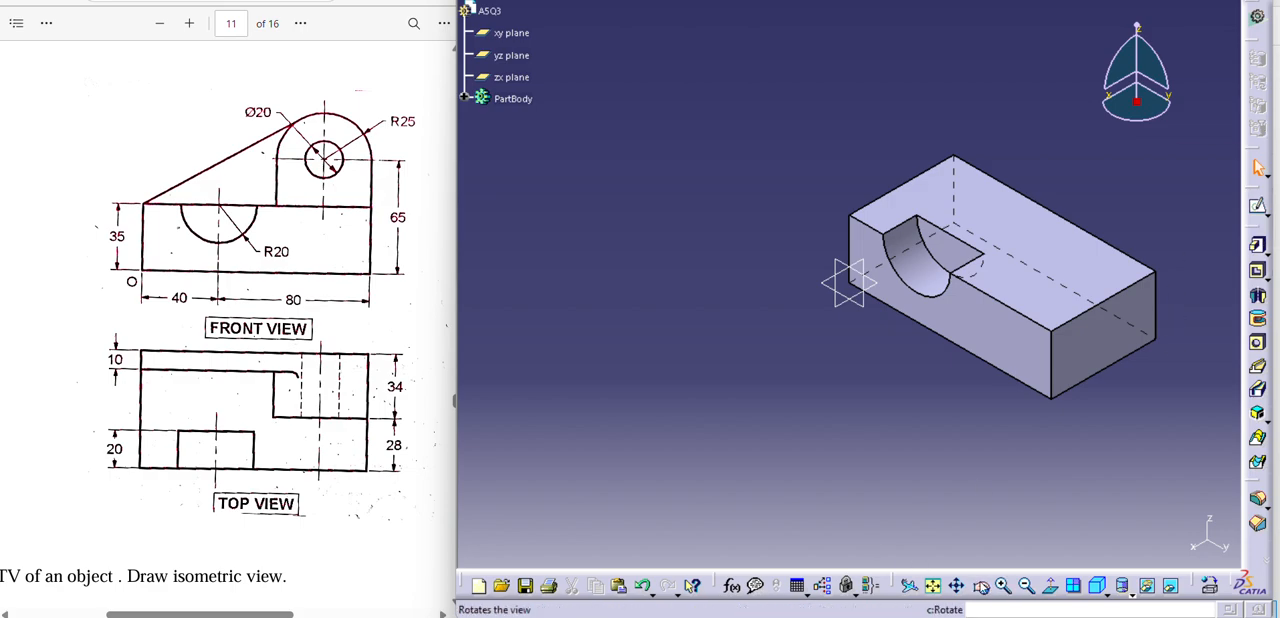
Translate the body perpendicular to the yz plane, keeping the transformation specifications, so that the plane lies inside the block.
left_click(980, 585)
left_click_drag(970, 478, 906, 520)
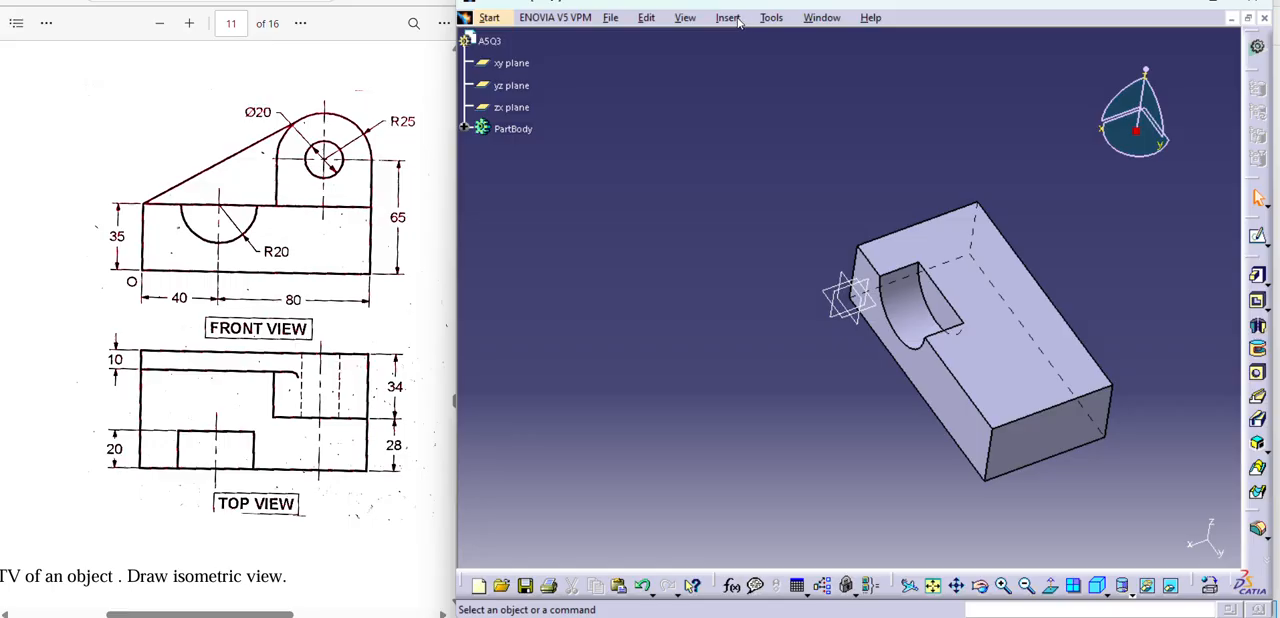
left_click(728, 18)
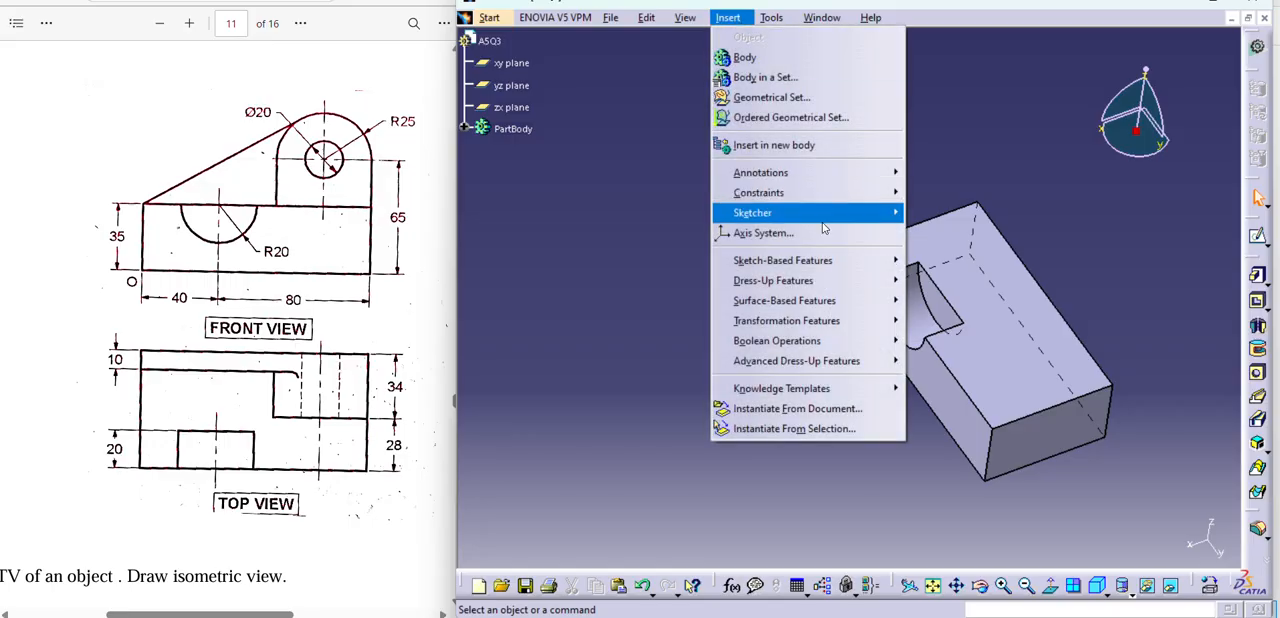
mouse_move(845, 325)
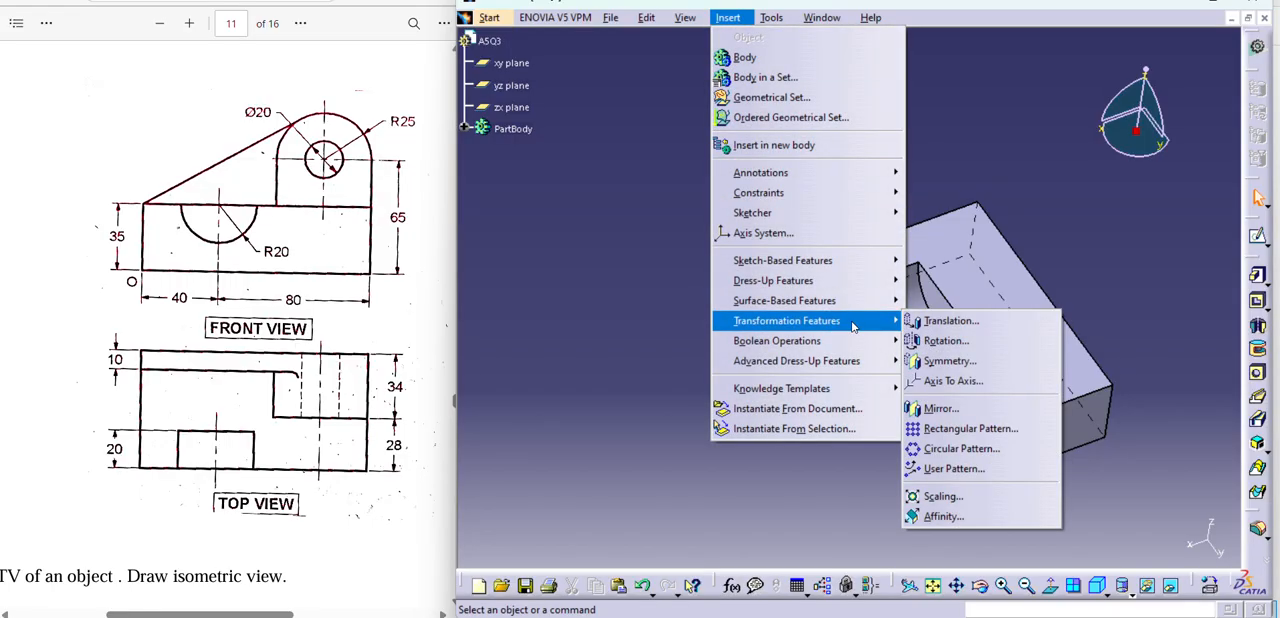
left_click(937, 321)
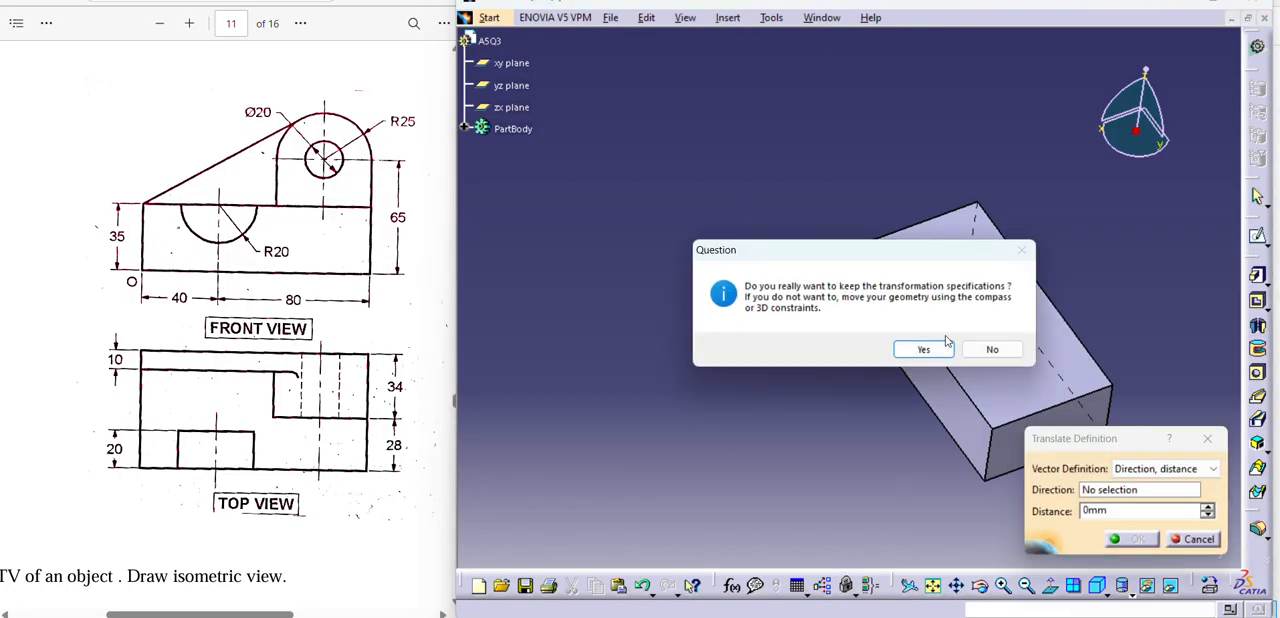
left_click(919, 348)
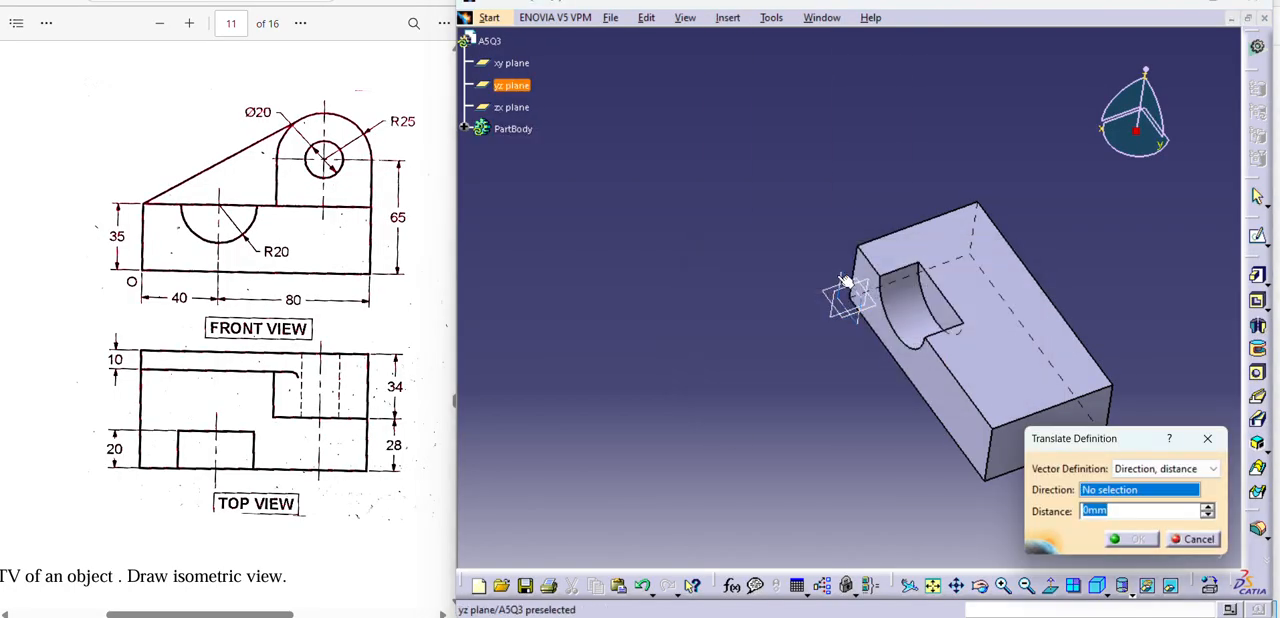
left_click(848, 280)
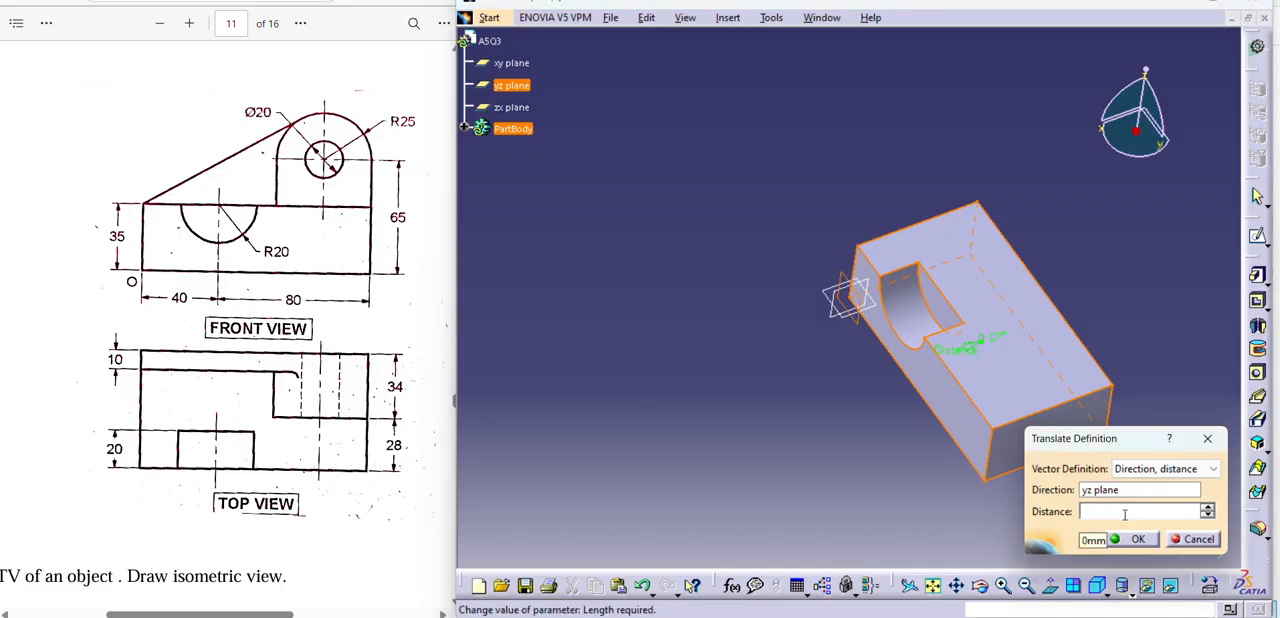
key("Return")
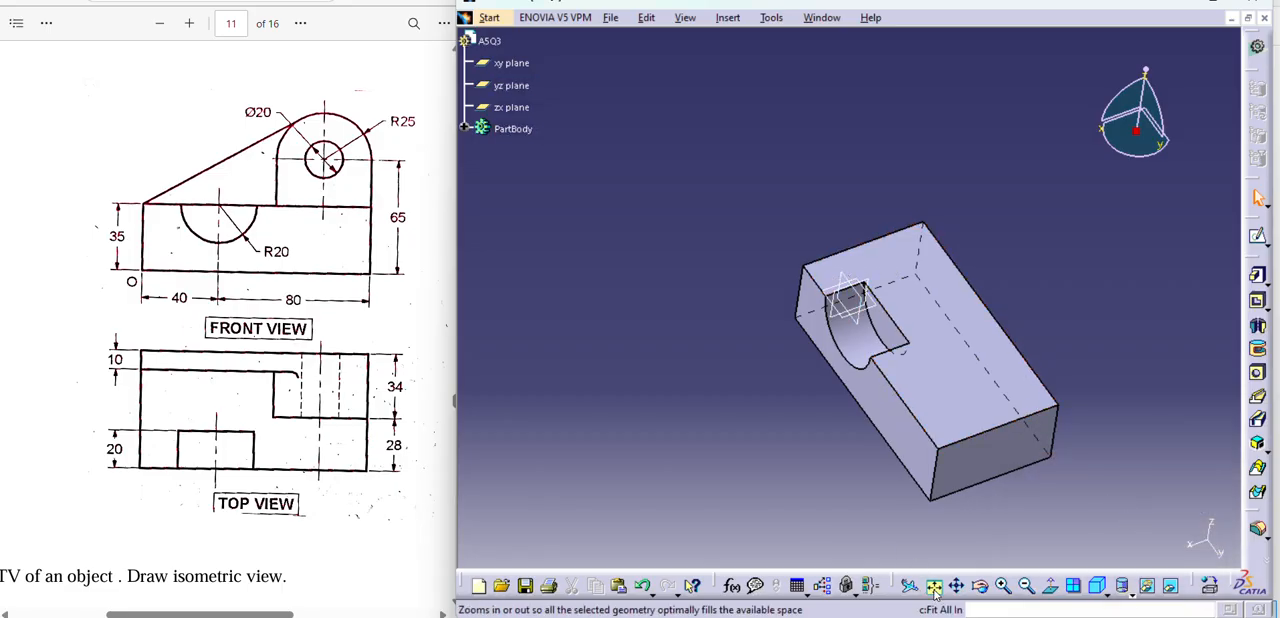
On the yz plane, sketch a rectangle about 49 × 35 mm rising from the block's upper corner farthest from the recess.
middle_click_drag(780, 380, 708, 406)
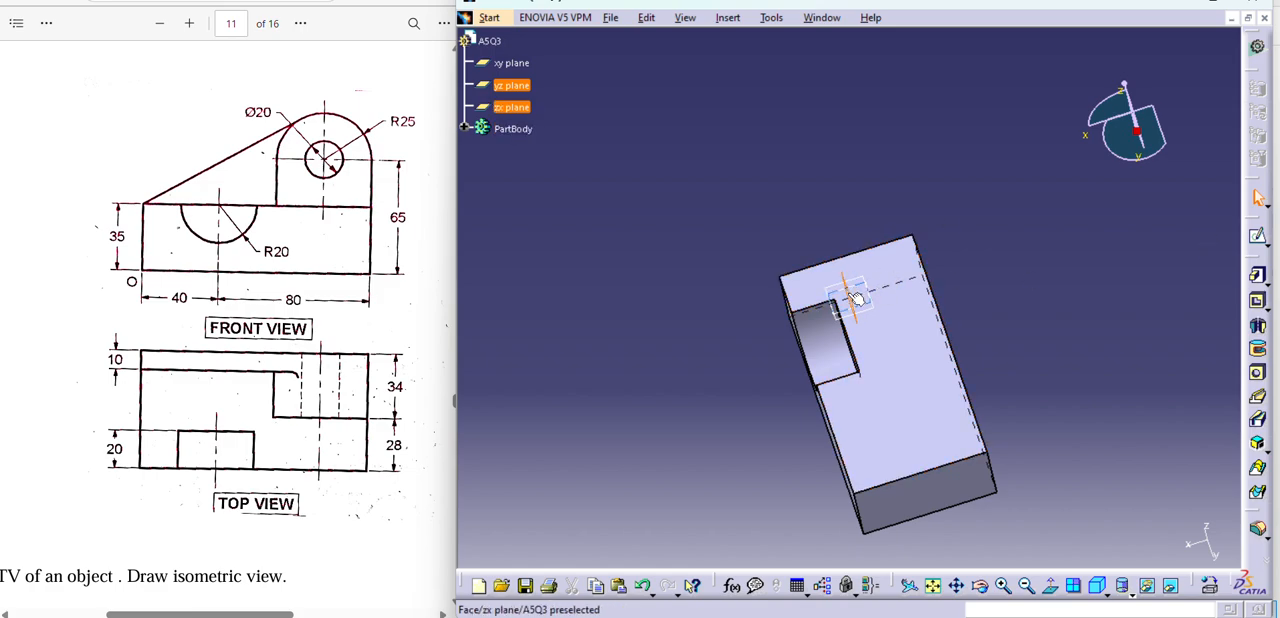
left_click(1260, 238)
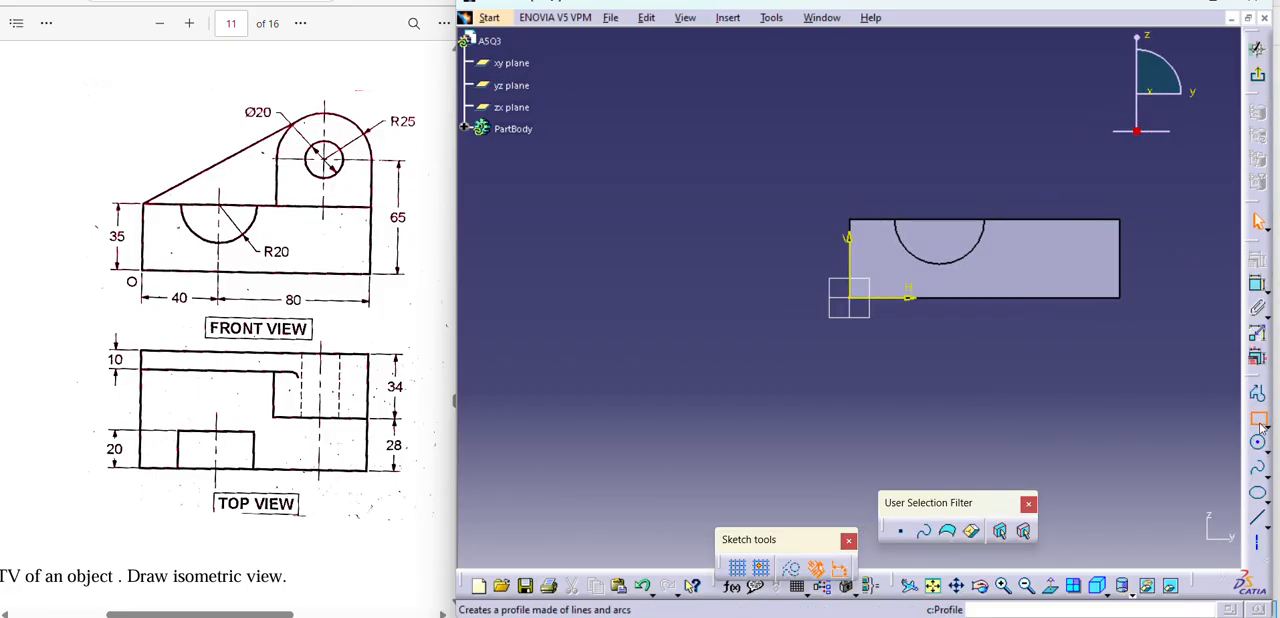
left_click(1124, 222)
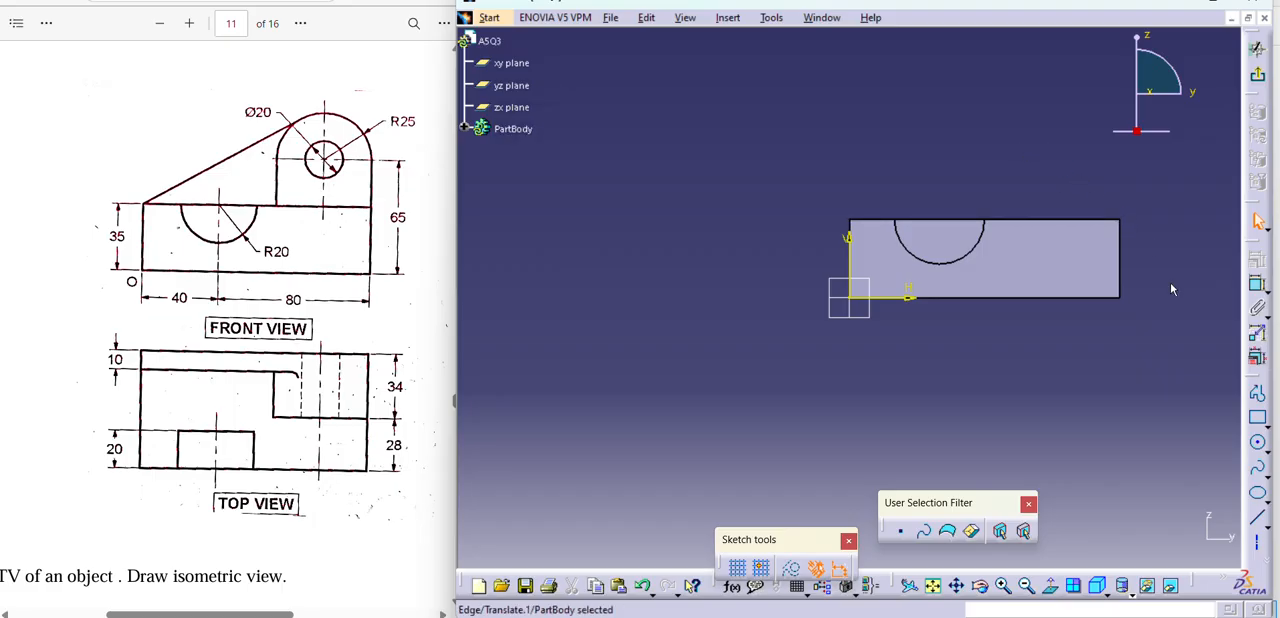
left_click(1257, 418)
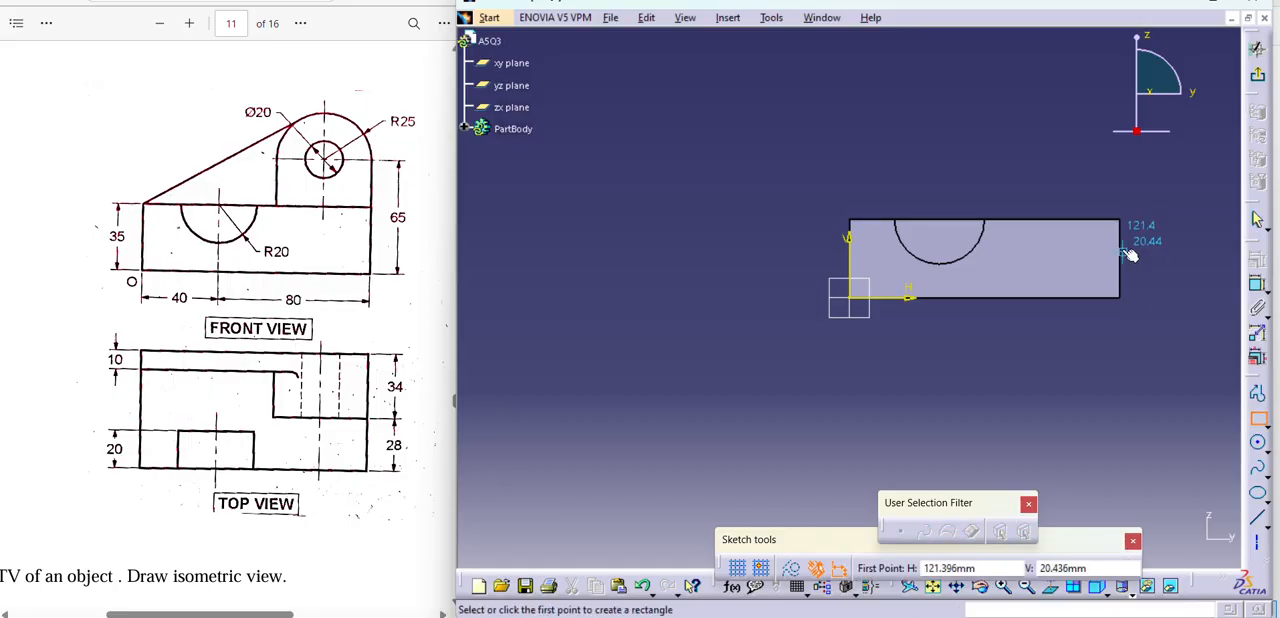
left_click(1117, 221)
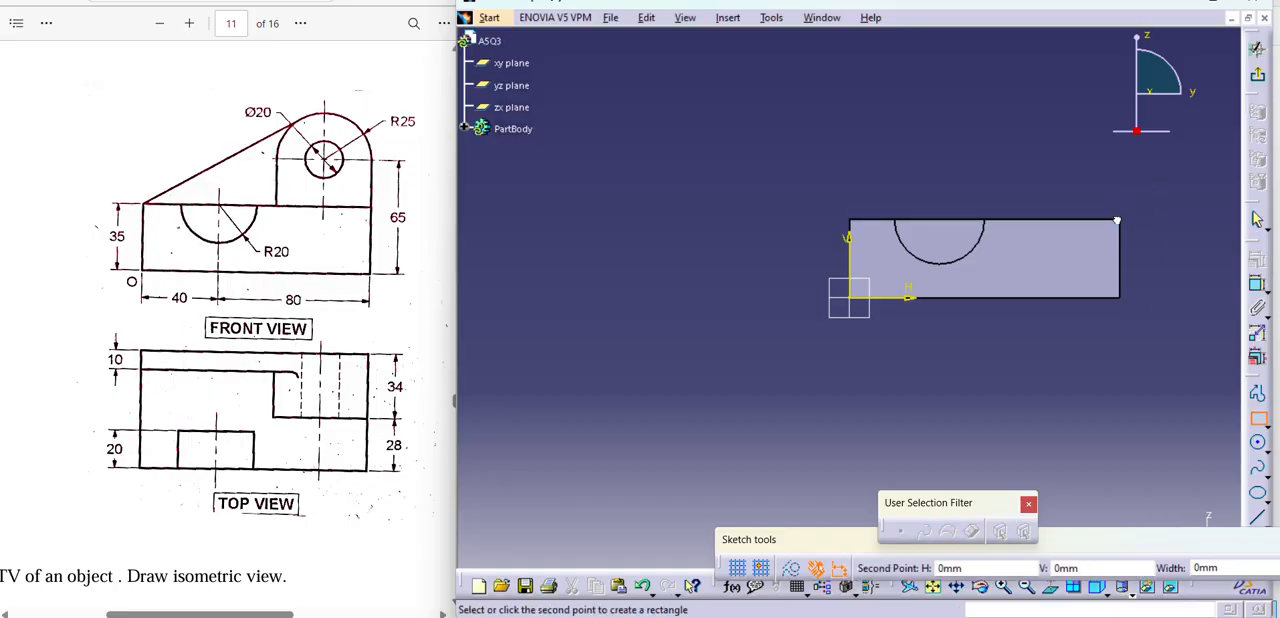
left_click(1007, 140)
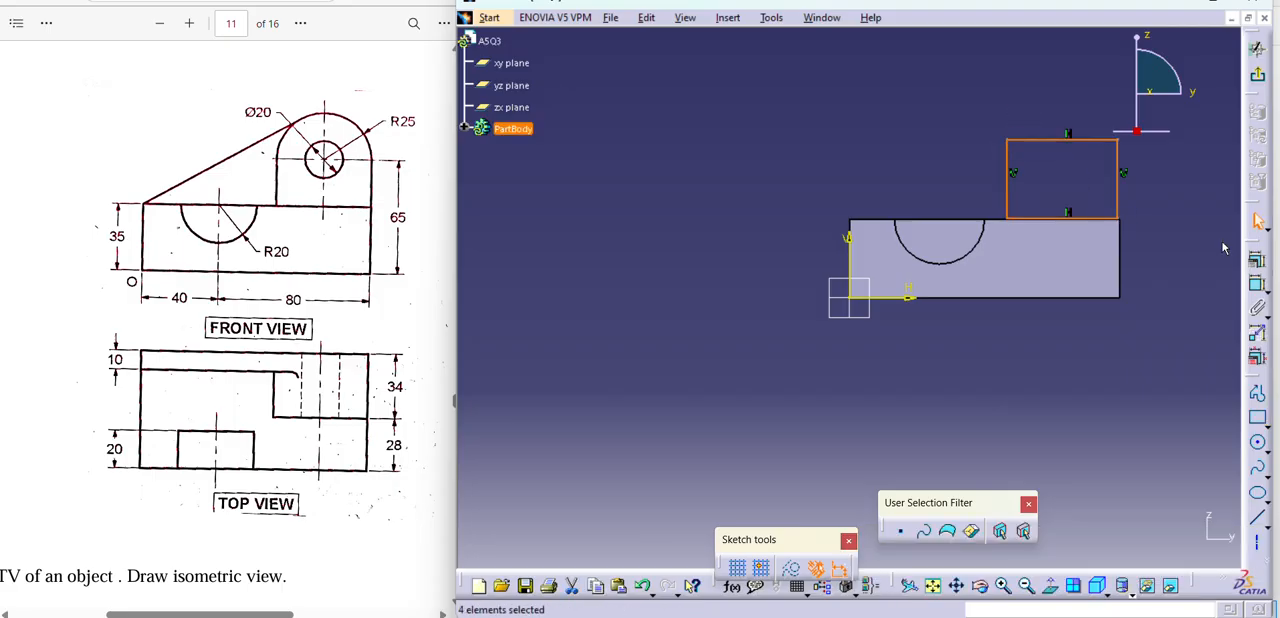
Dimension the rectangle's width along its lower edge and set it to 50 mm.
left_click(1257, 284)
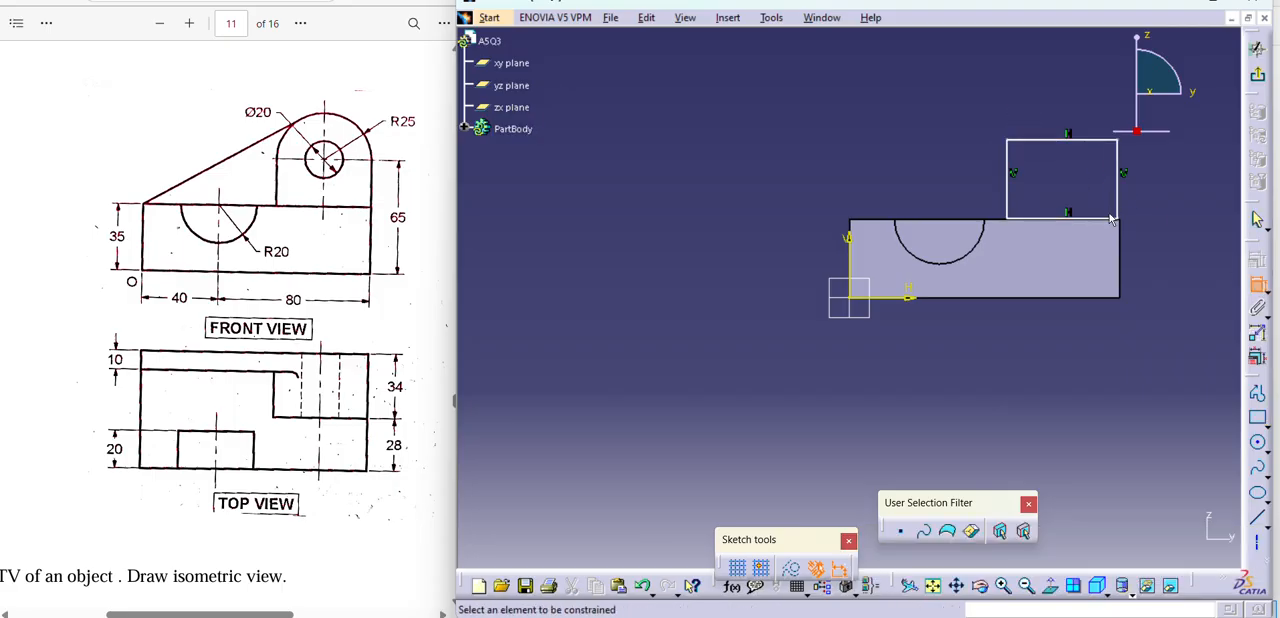
left_click(1110, 219)
left_click(1153, 270)
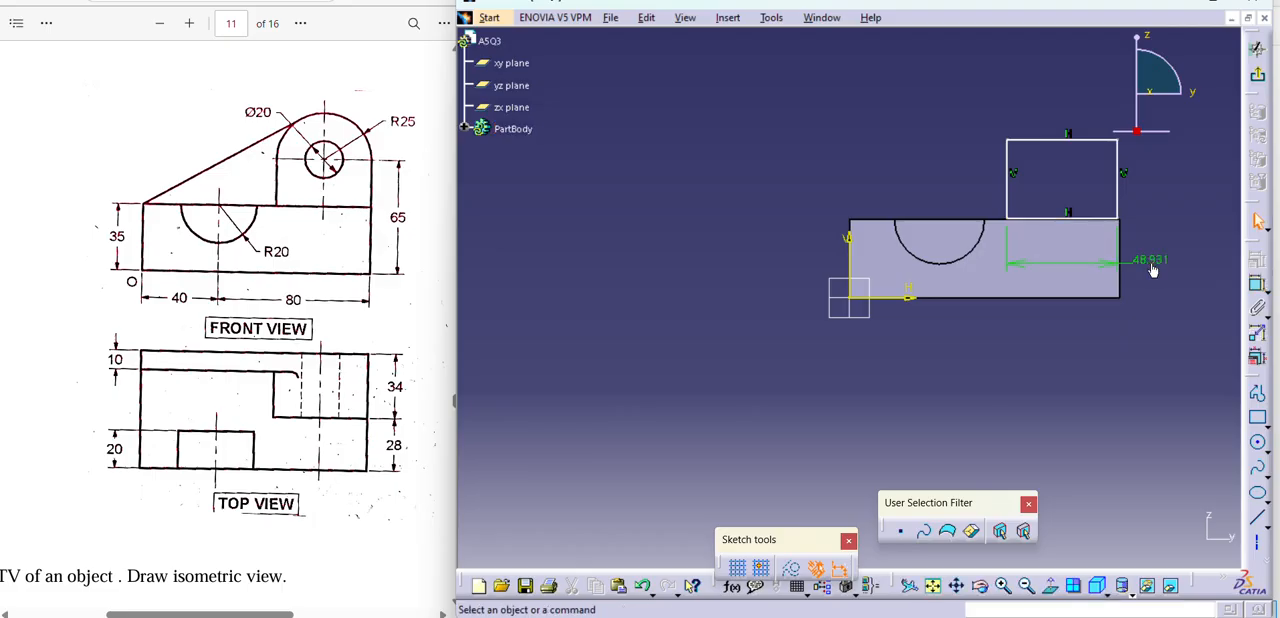
double_click(1130, 257)
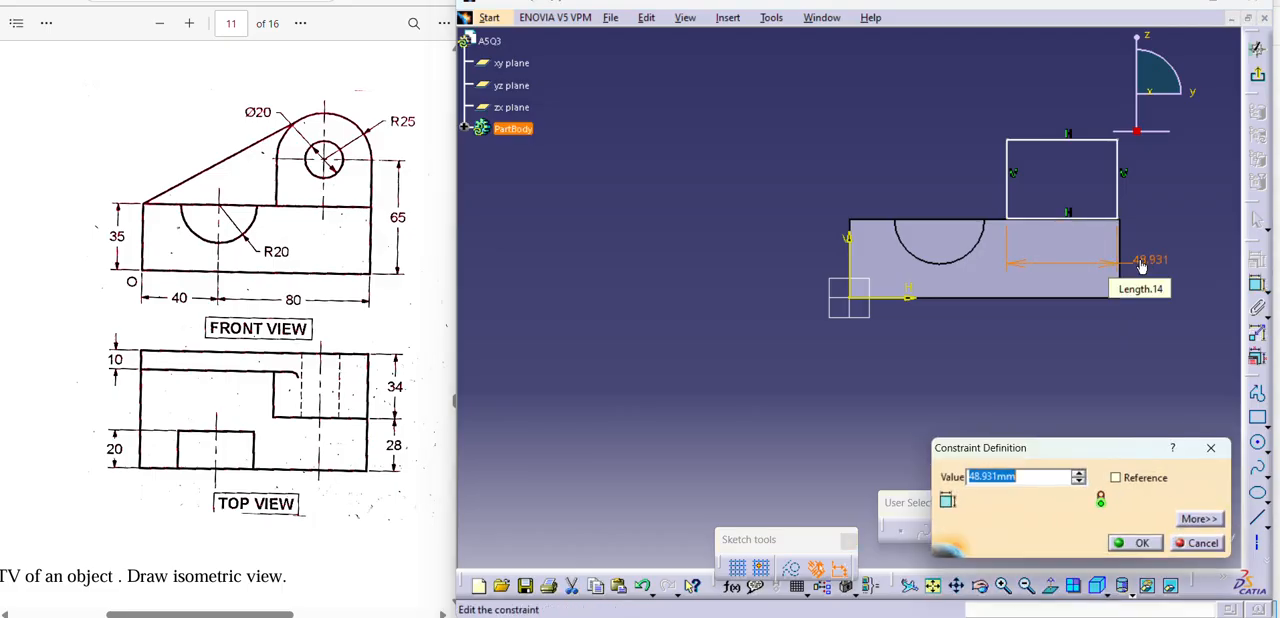
type("50")
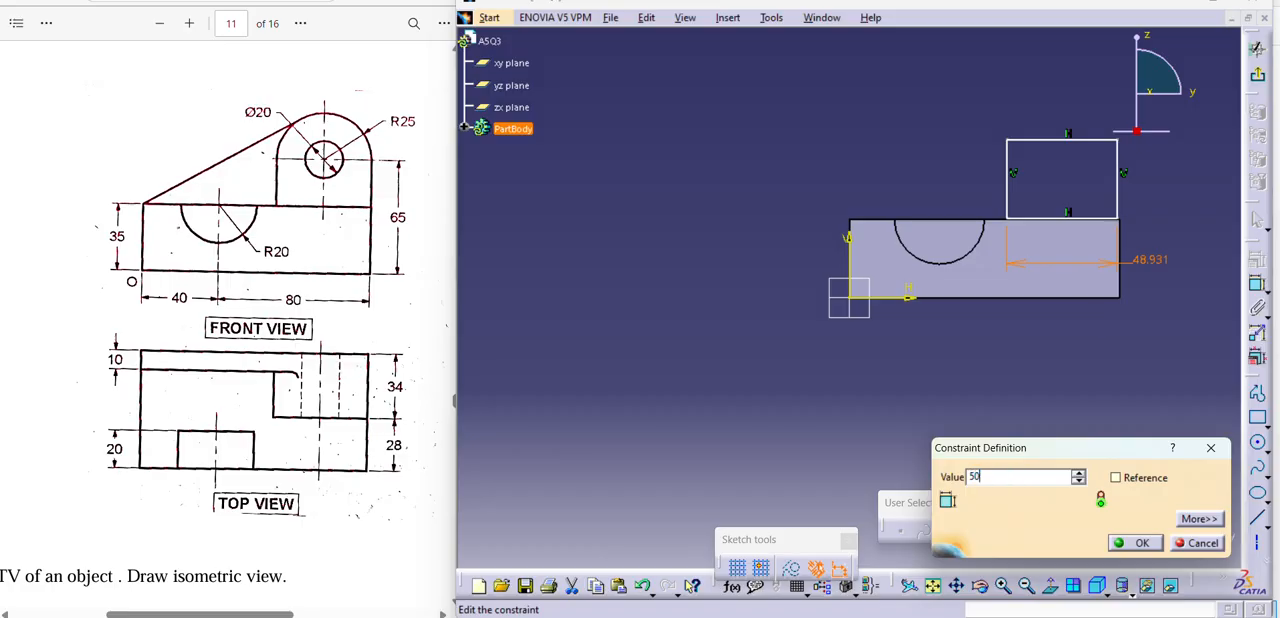
key("Return")
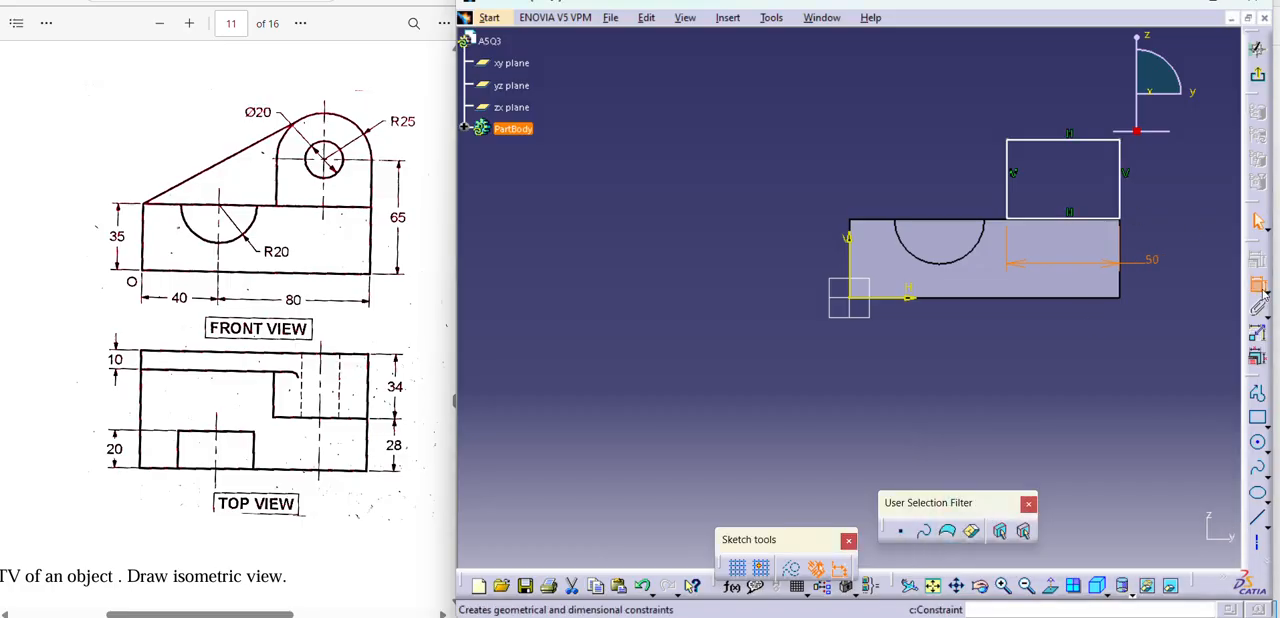
Dimension the rectangle's height along its outer vertical side and set it to 30 mm.
left_click(1259, 288)
left_click(1121, 188)
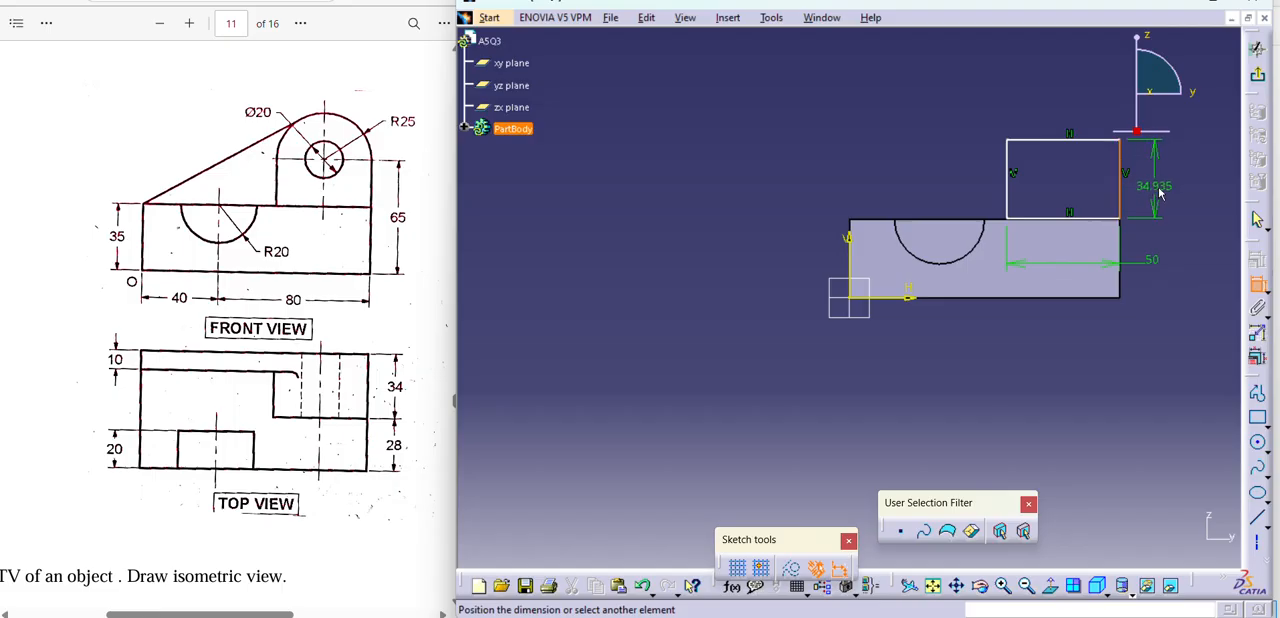
left_click(1160, 192)
double_click(1162, 189)
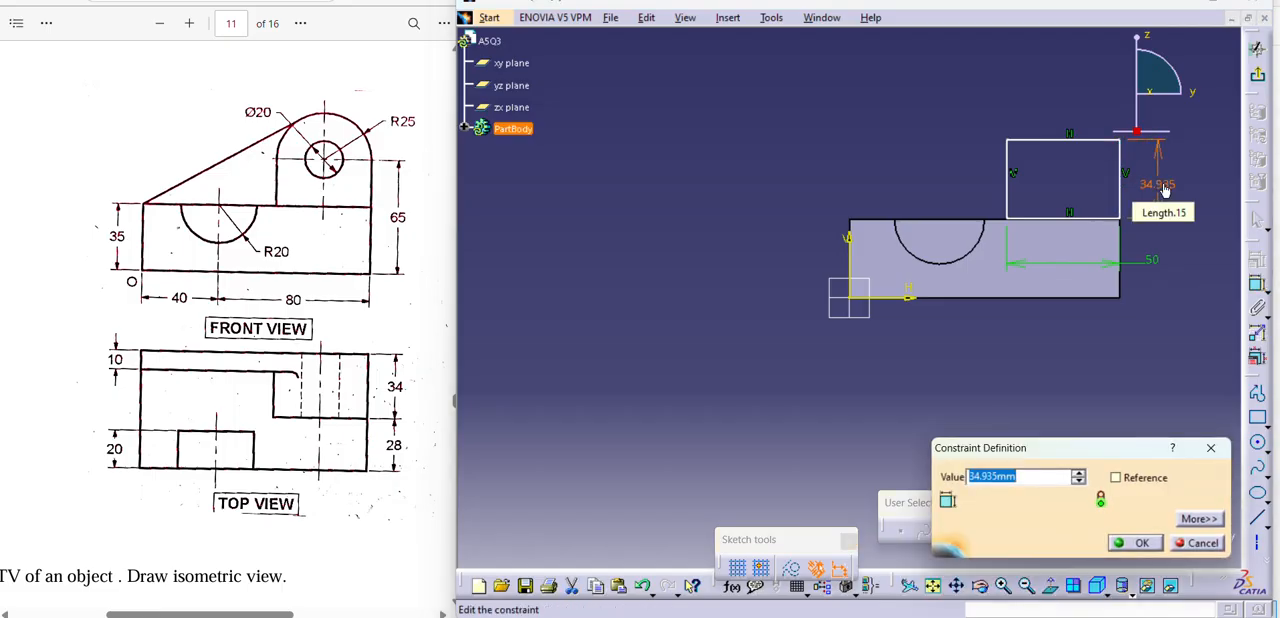
type("30")
key("Return")
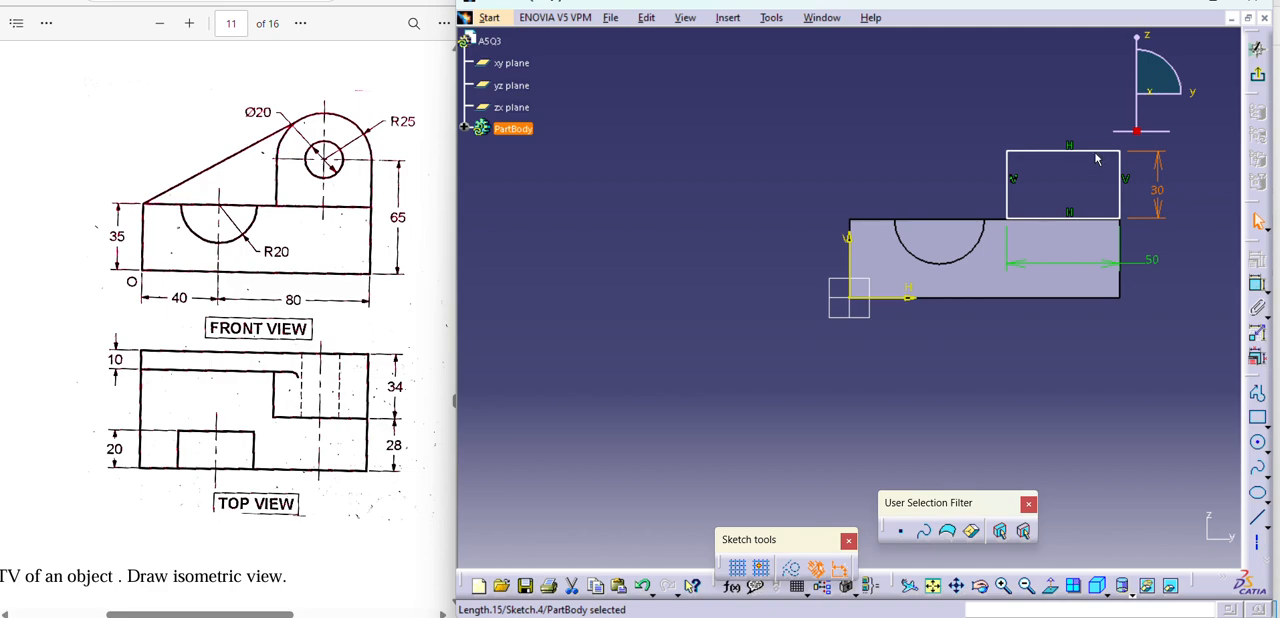
Constrain the rectangle's lower edge to be coincident with the block's top edge.
left_click(1087, 218)
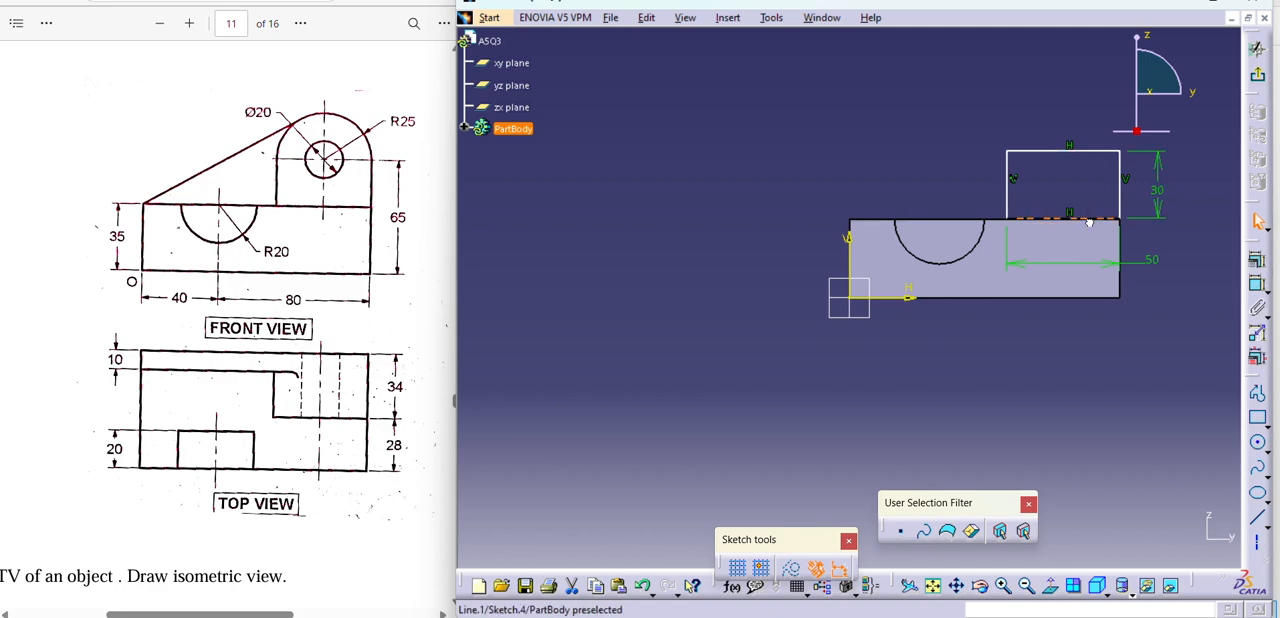
left_click(998, 220, "ctrl")
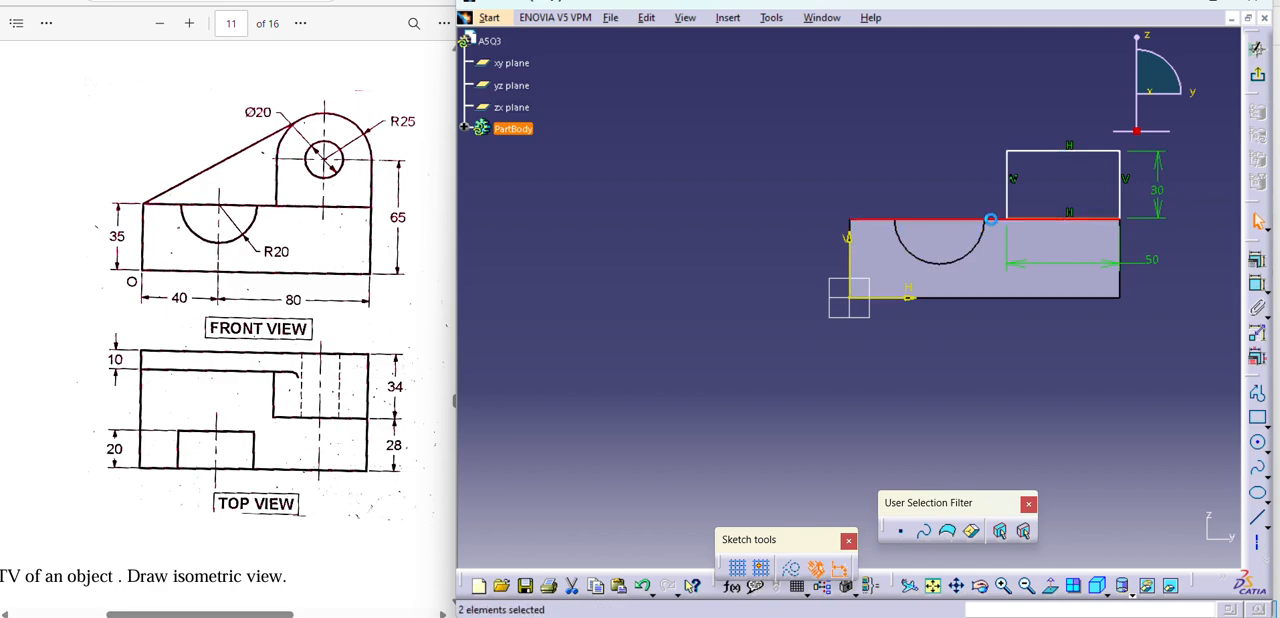
left_click(1263, 261)
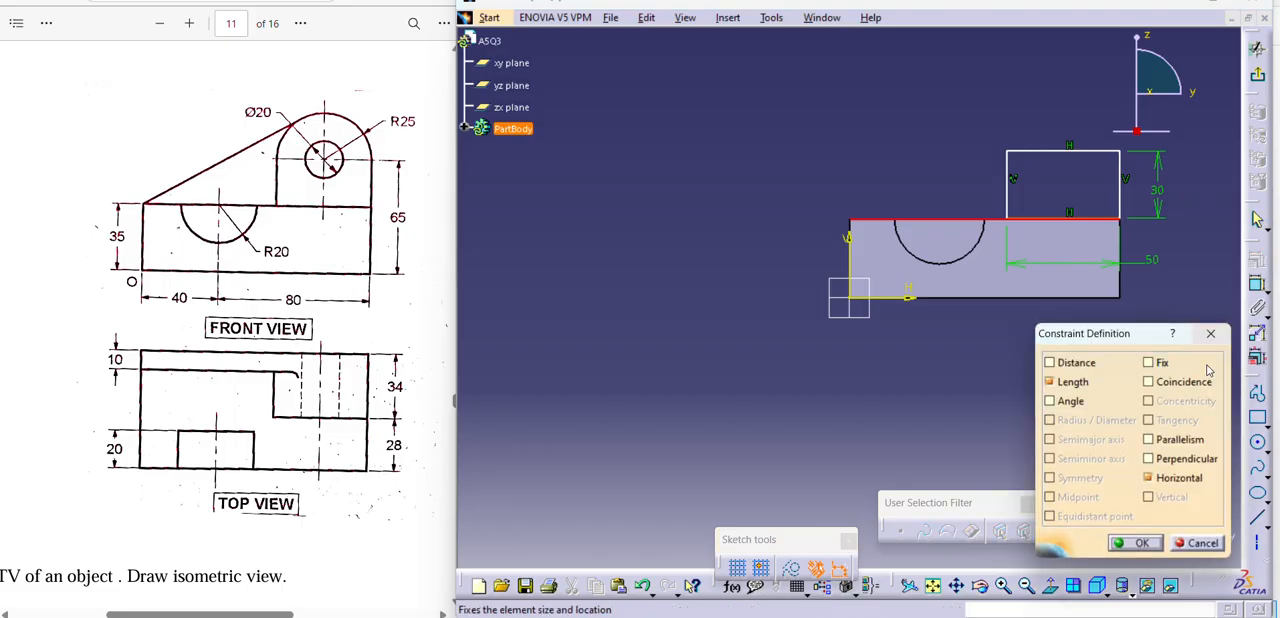
left_click(1150, 382)
left_click(1140, 543)
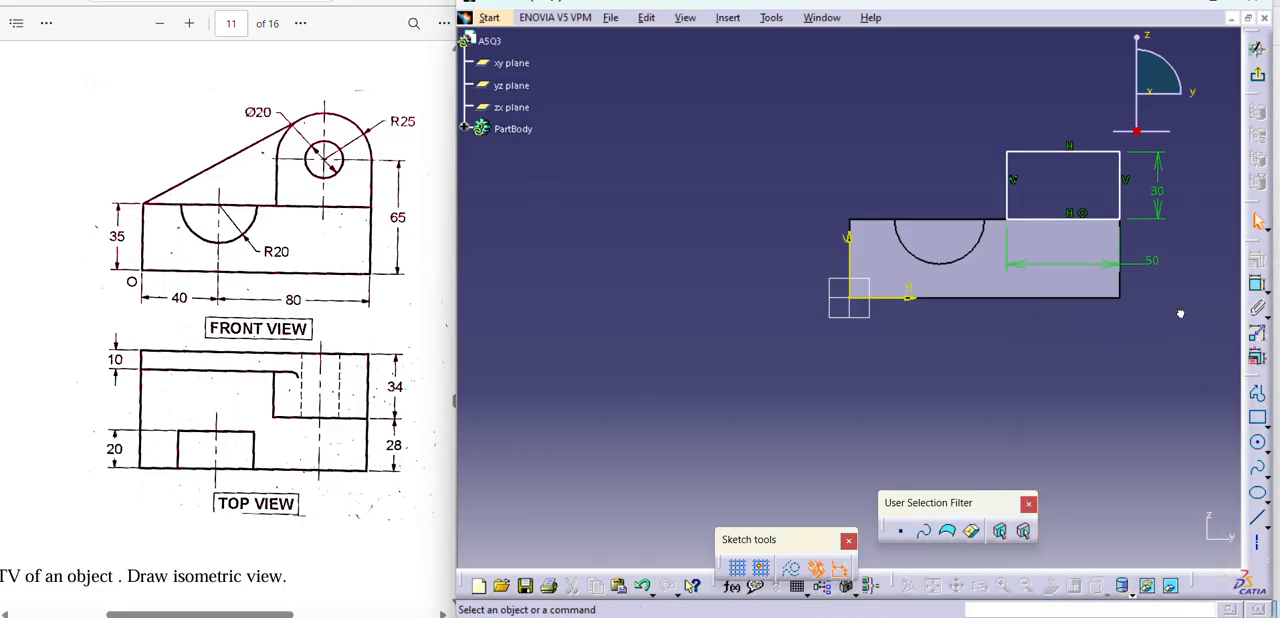
Sketch a circle about 50 mm in diameter, centred on the midpoint of the rectangle's upper edge and spanning its full width.
left_click(1257, 442)
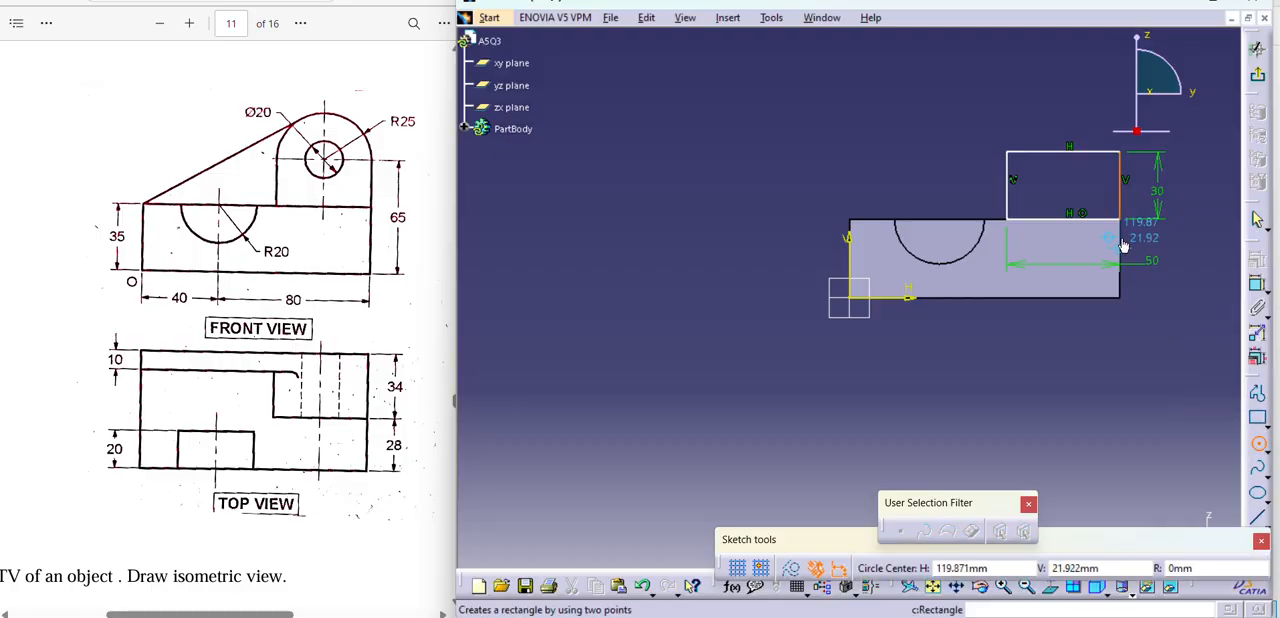
left_click(1064, 151)
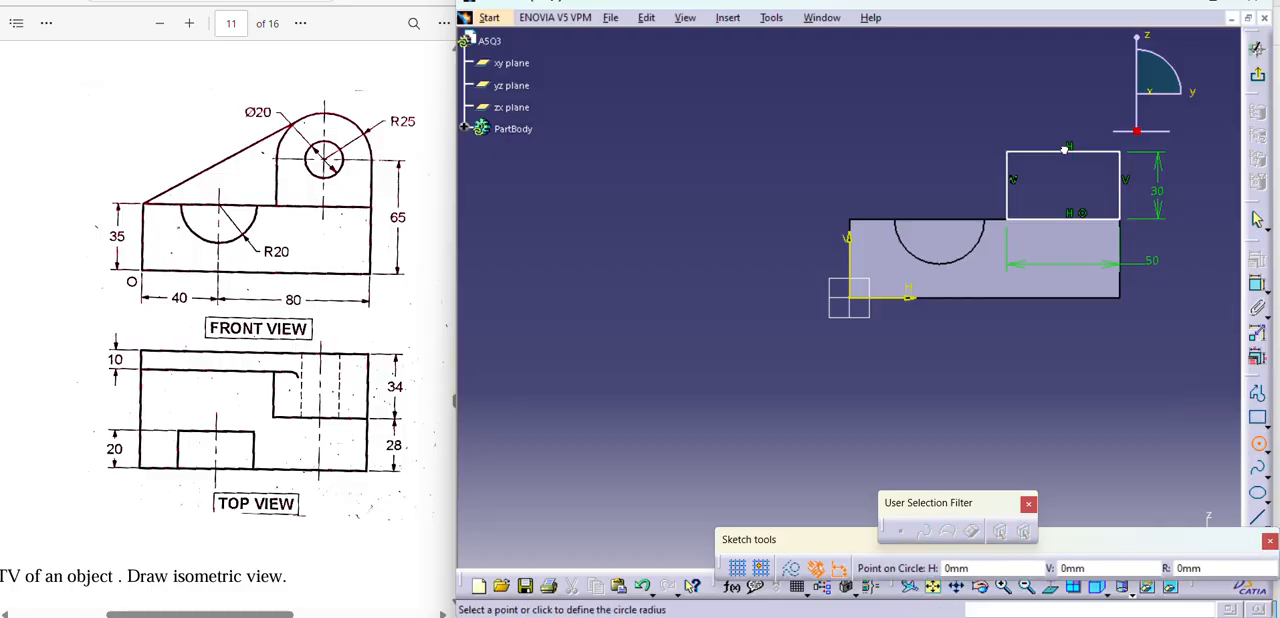
left_click(1053, 108)
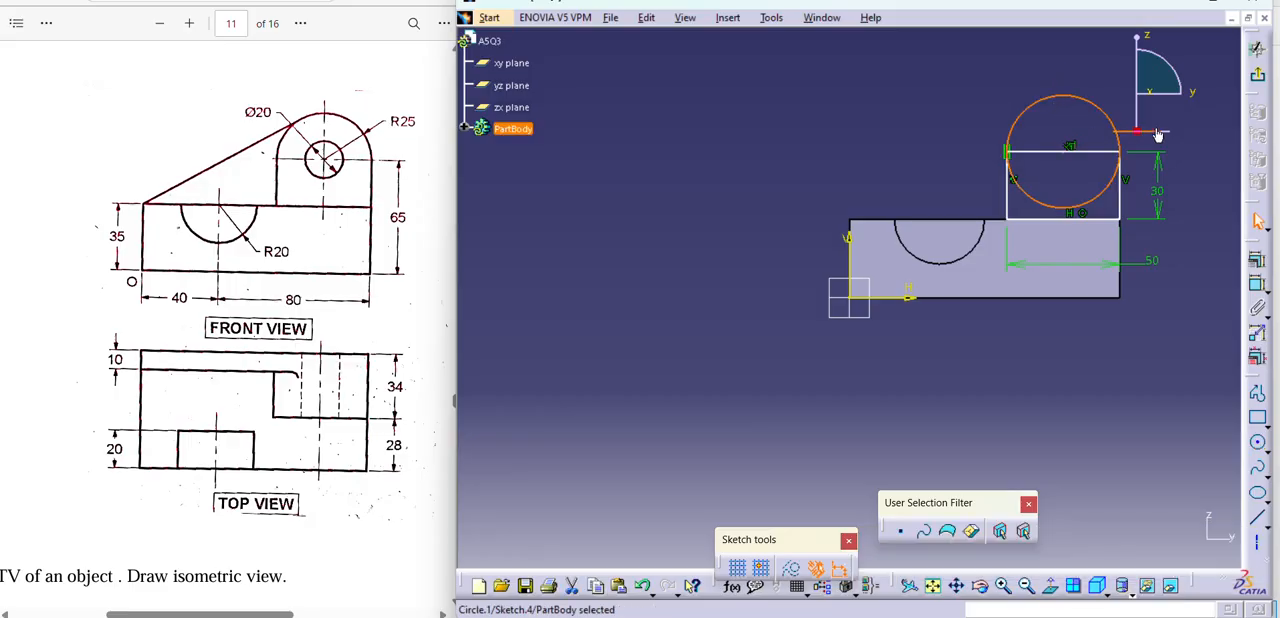
Add a diameter dimension to the large circle and delete that dimension again.
left_click(1257, 284)
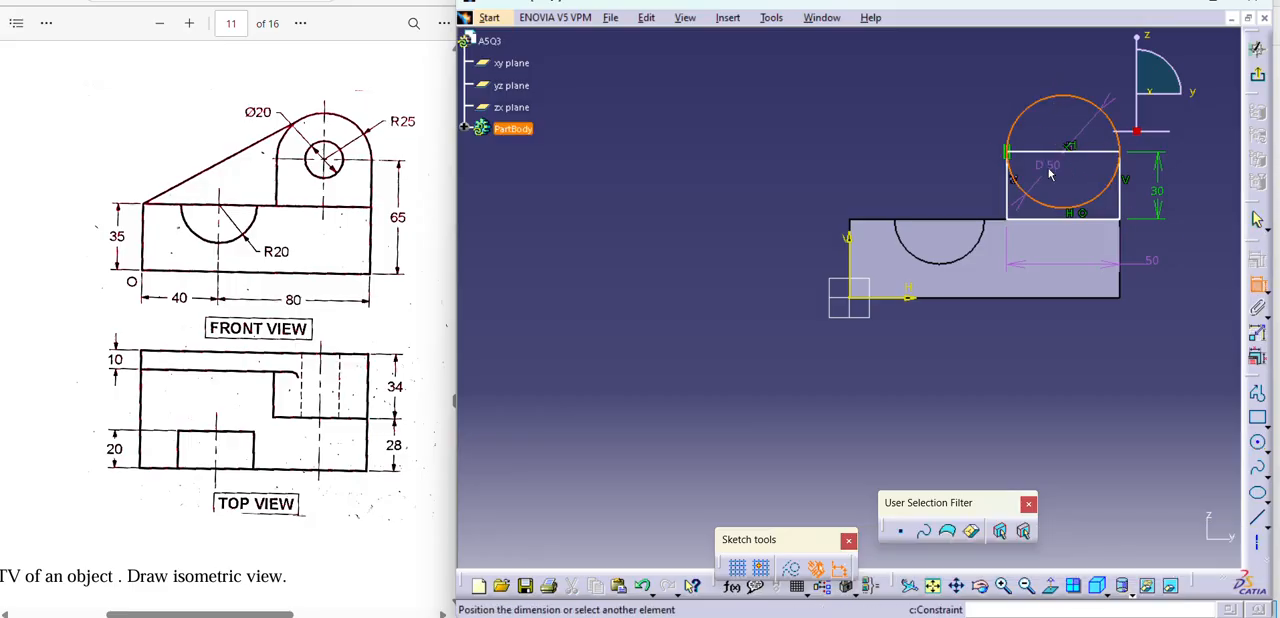
left_click(972, 101)
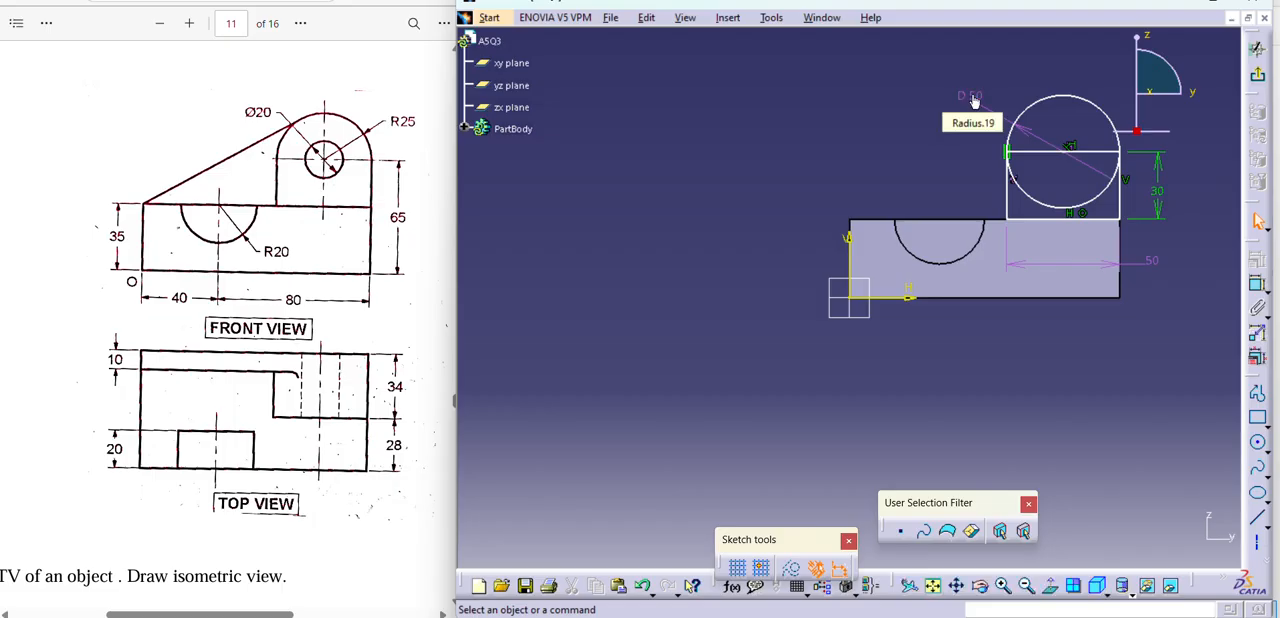
right_click(974, 101)
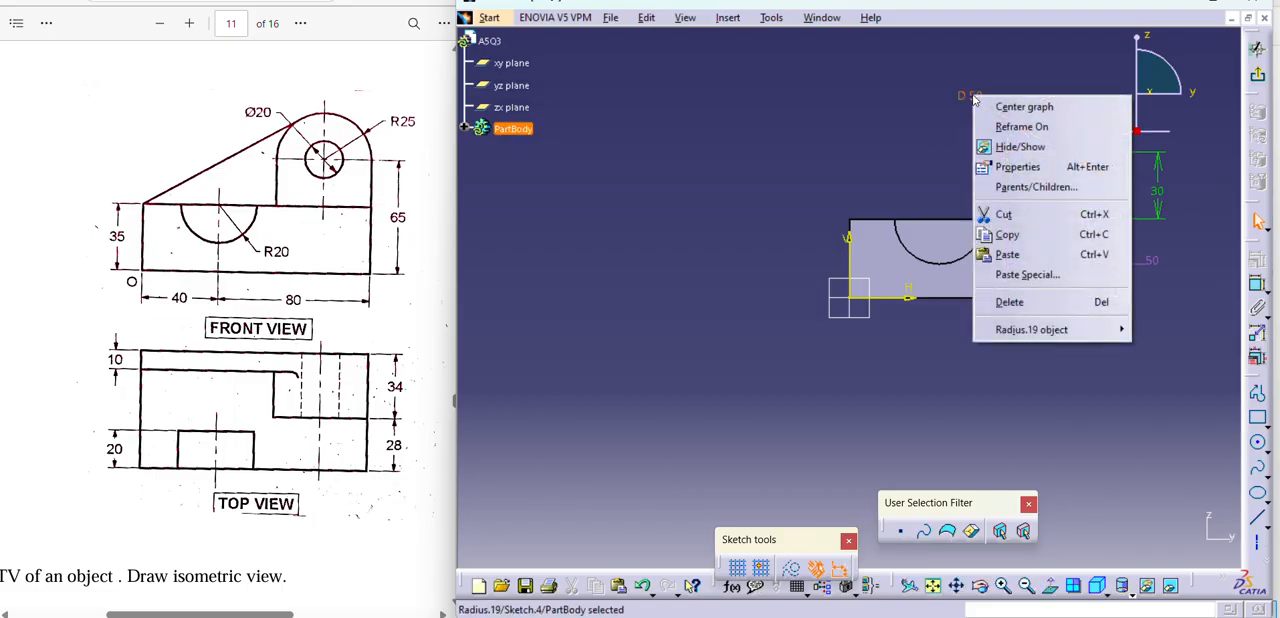
left_click(1012, 301)
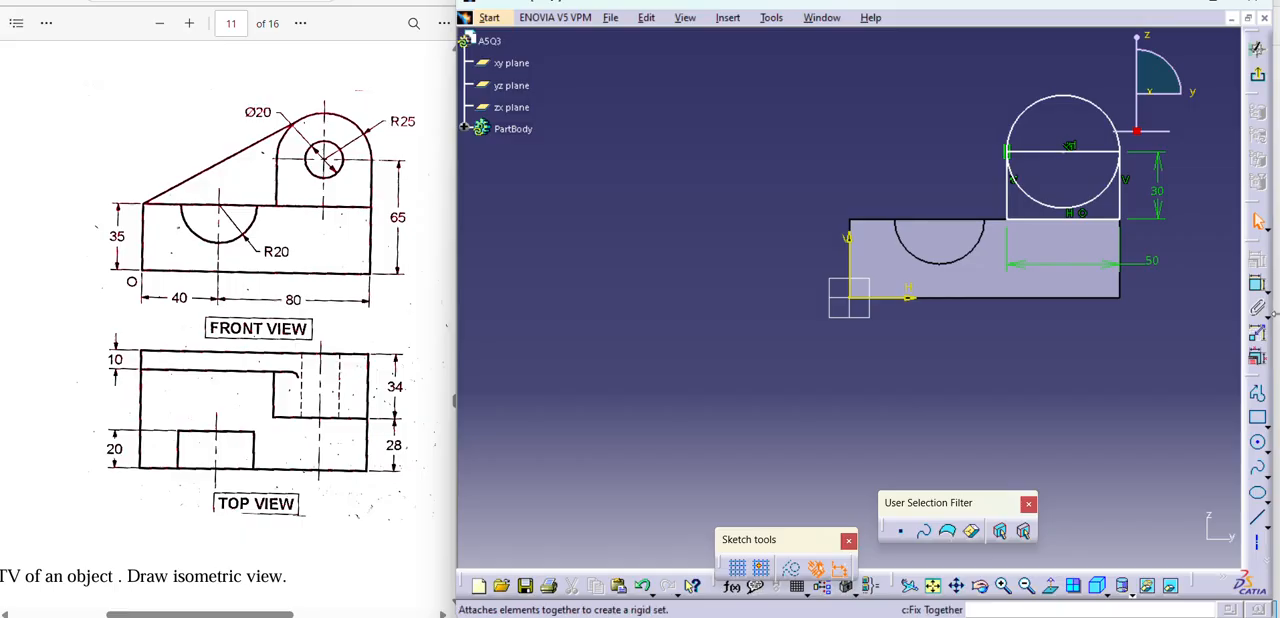
Sketch a smaller circle about 17 mm in diameter, concentric with the large circle.
left_click(1257, 442)
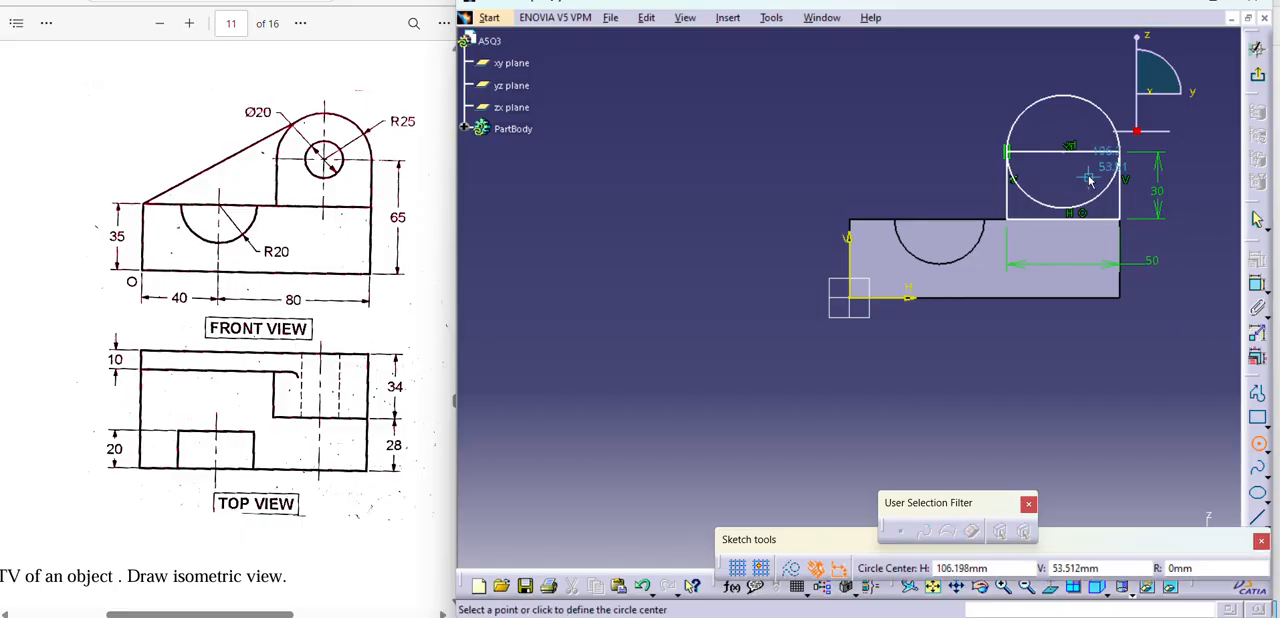
left_click(1063, 151)
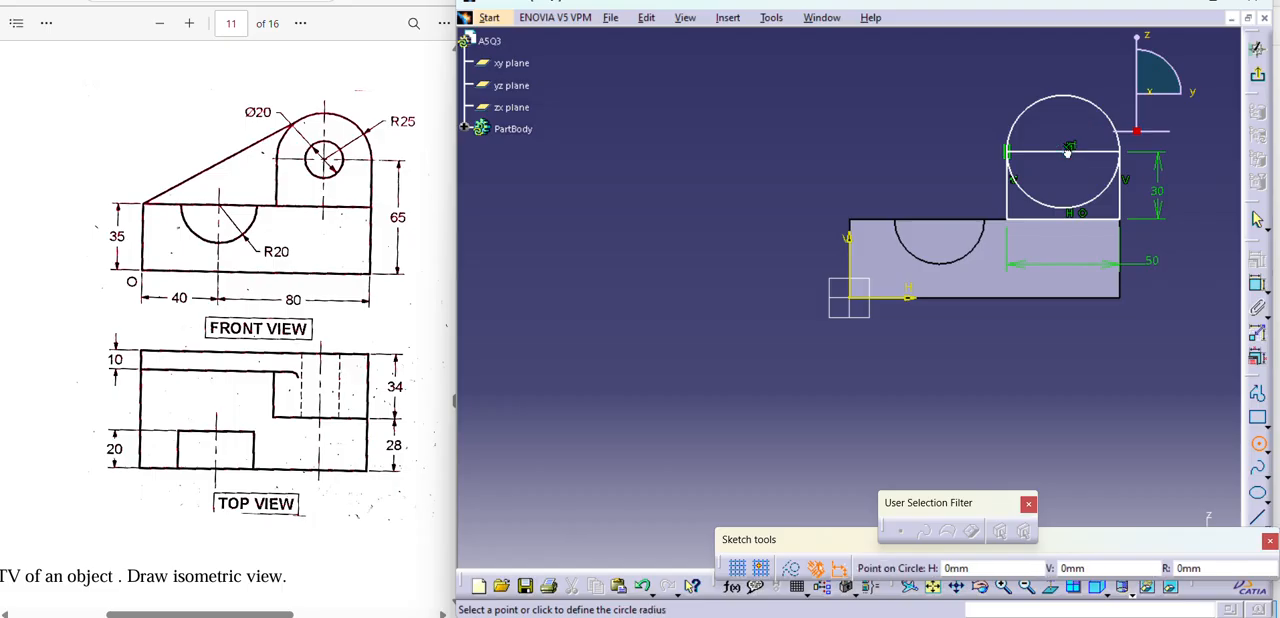
left_click(1081, 152)
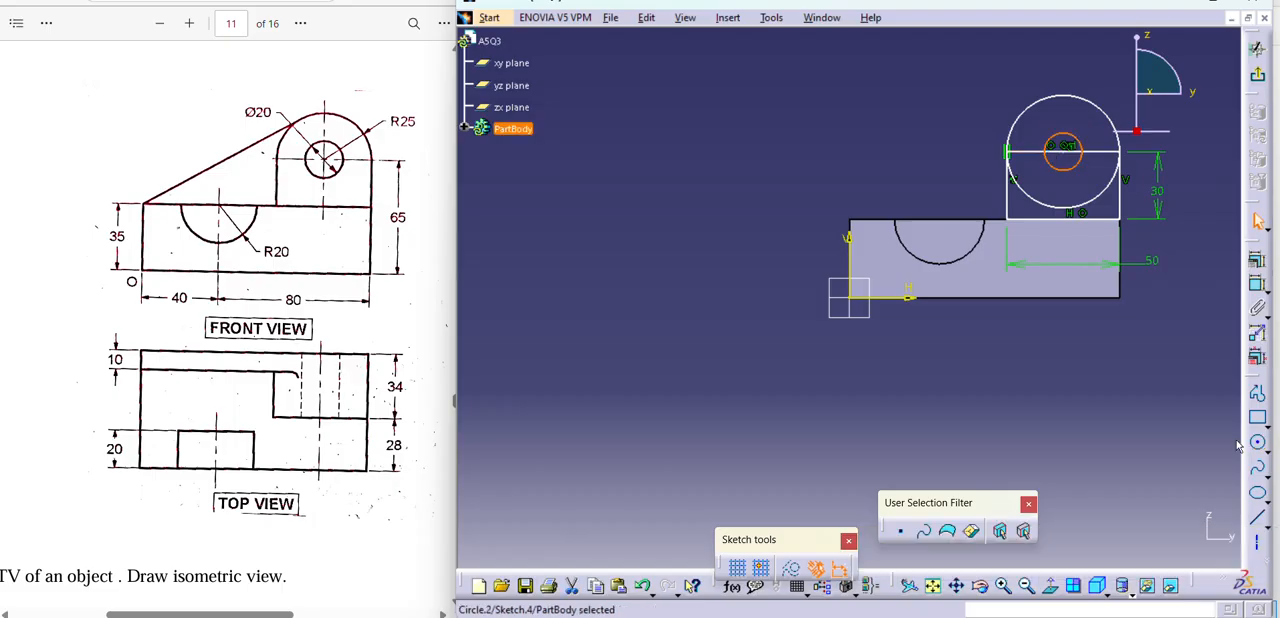
Dimension the inner circle's diameter and set it to 20 mm.
left_click(1257, 284)
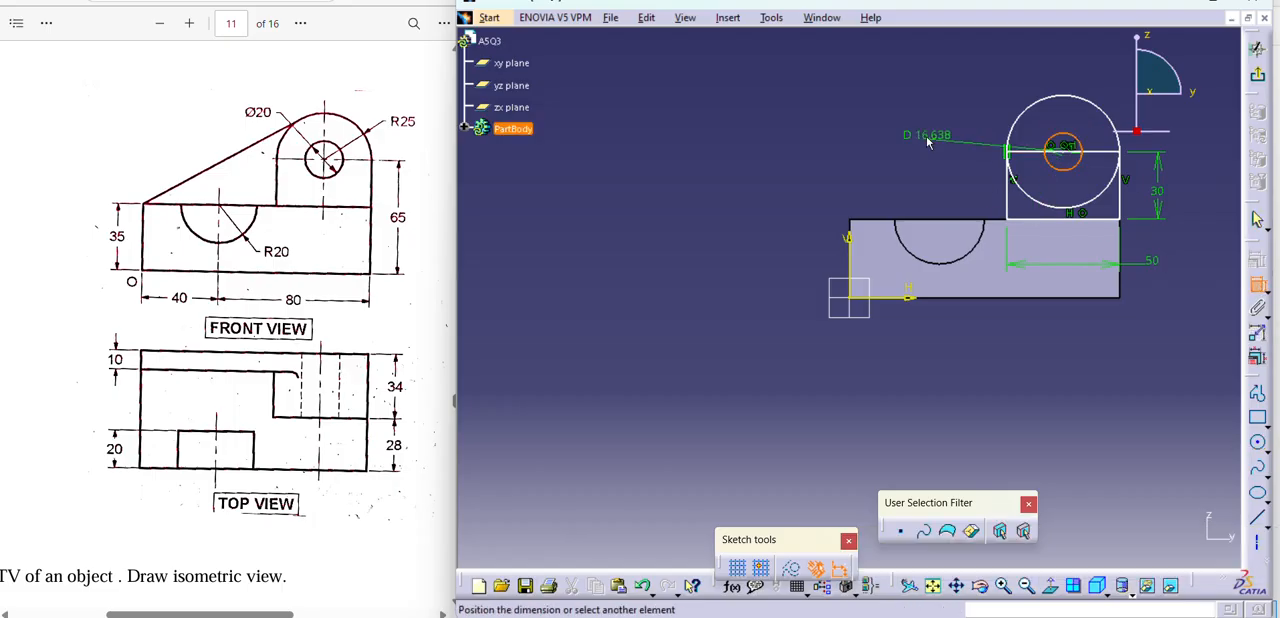
left_click(966, 80)
double_click(968, 80)
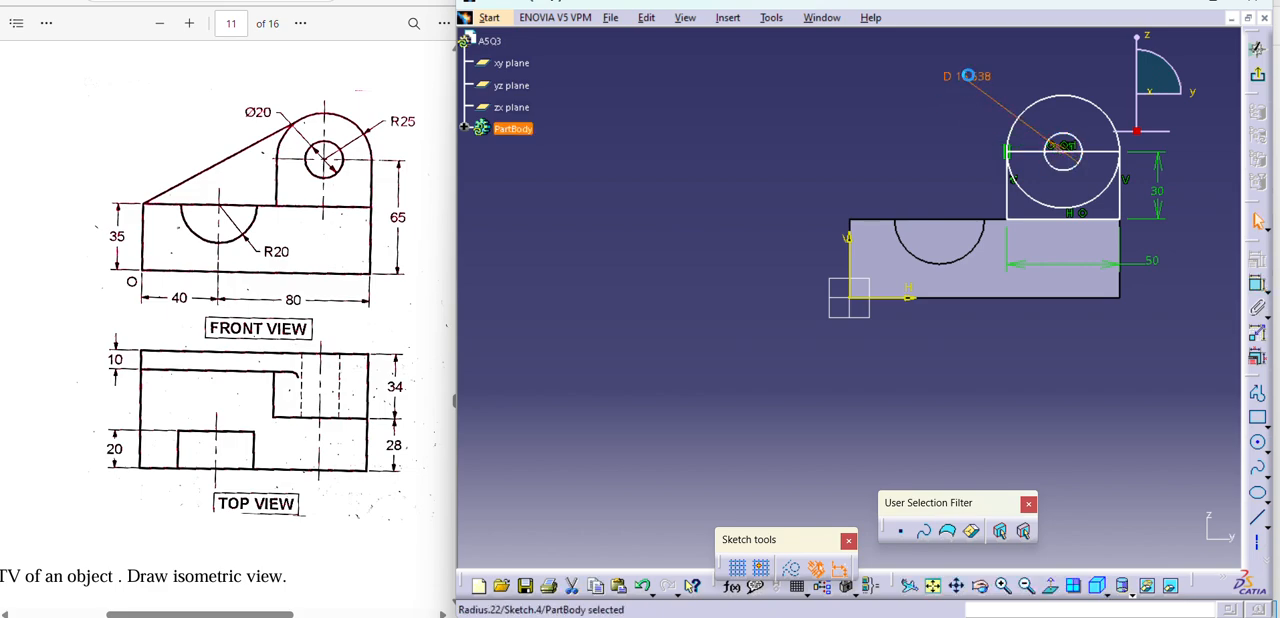
type("20mm")
key("Return")
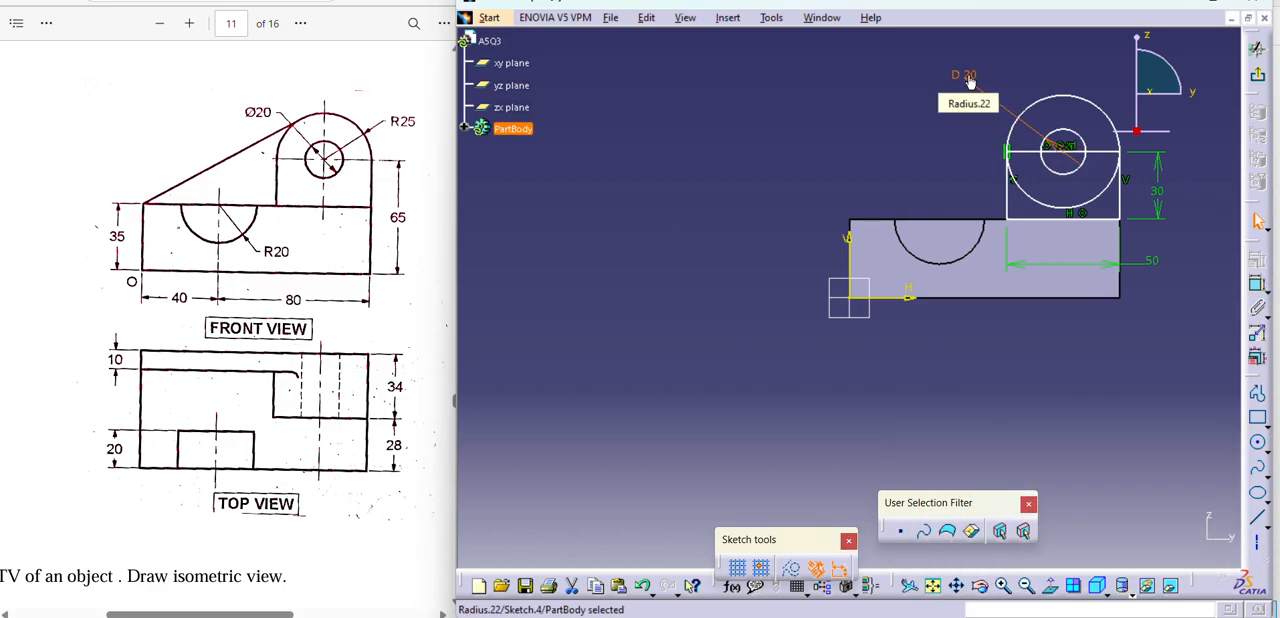
left_click(991, 115)
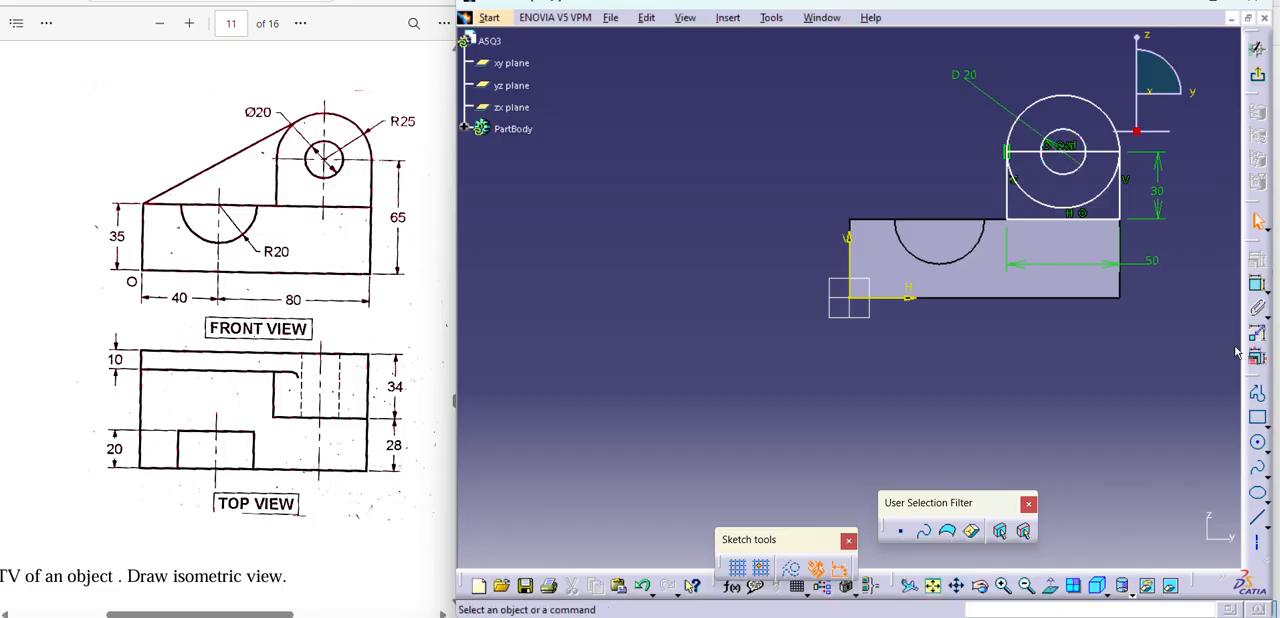
Exit the sketch and try to pad the upright profile by 20 mm, reversing the extrusion direction.
left_click(1258, 82)
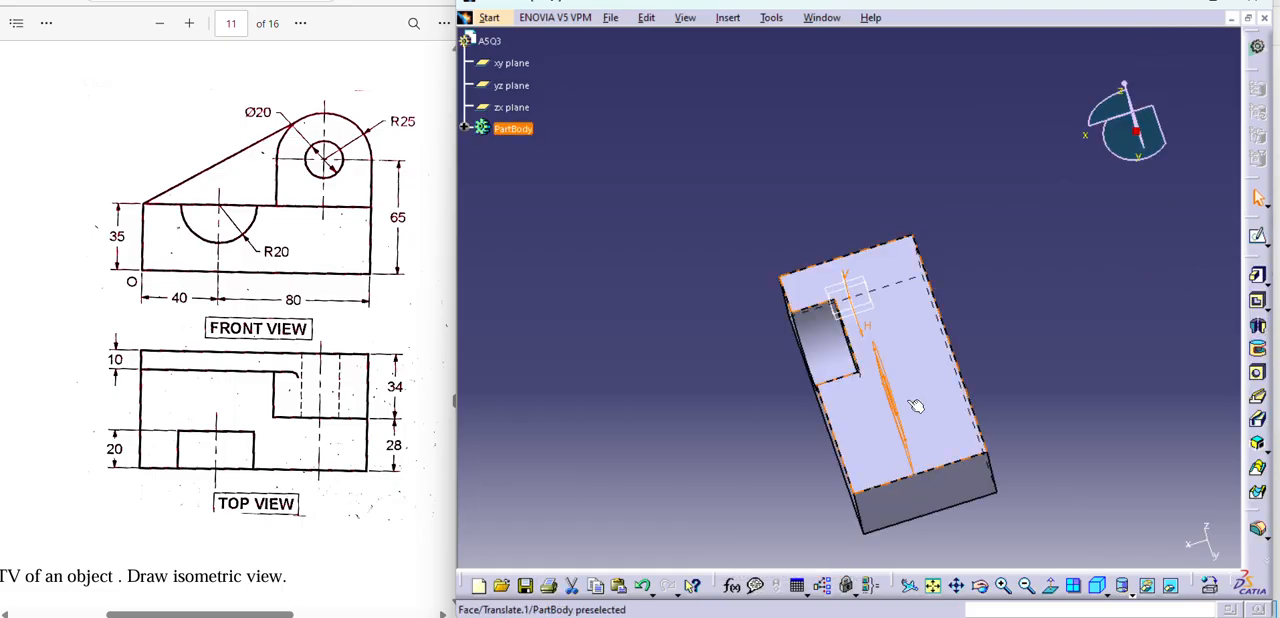
left_click(913, 483)
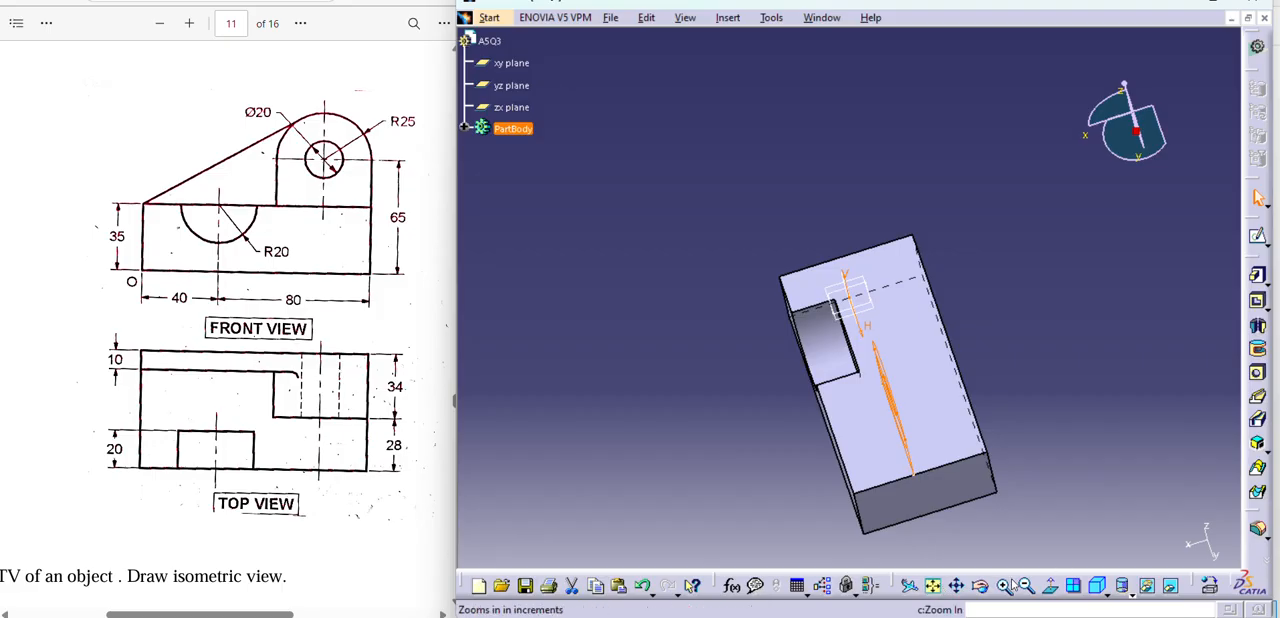
mouse_move(1035, 504)
middle_mouse_down()
mouse_move(1089, 443)
mouse_move(1020, 470)
mouse_move(981, 473)
mouse_move(964, 457)
mouse_move(845, 495)
mouse_move(835, 480)
middle_mouse_up()
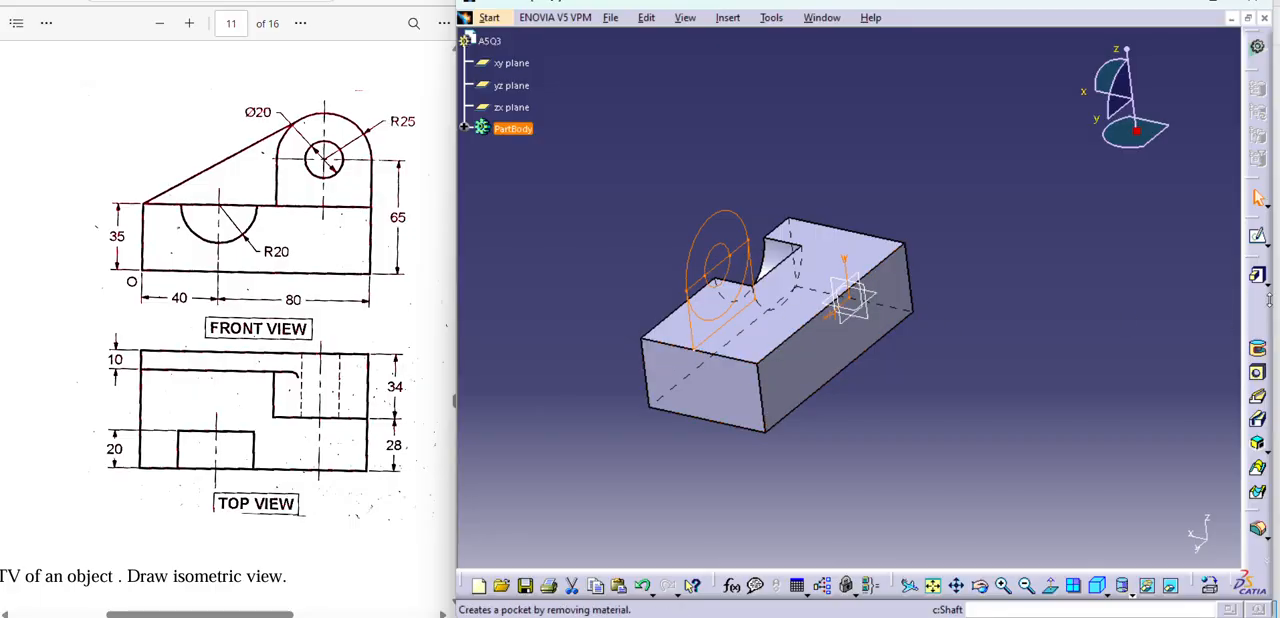
left_click(1262, 278)
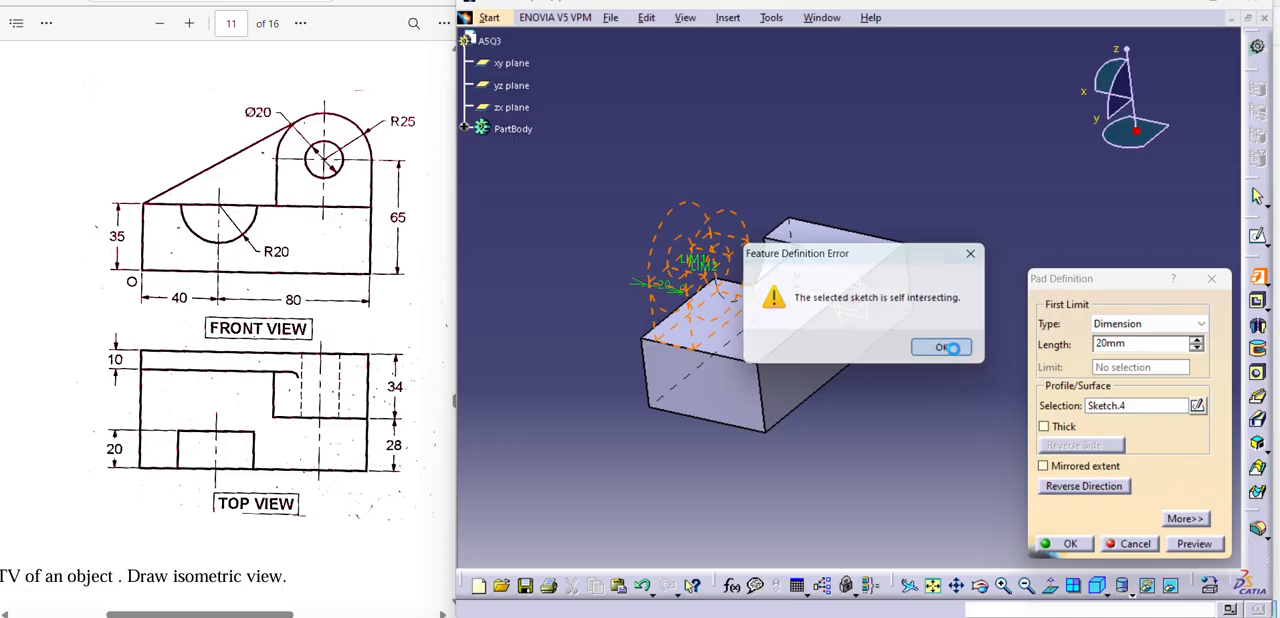
left_click(942, 348)
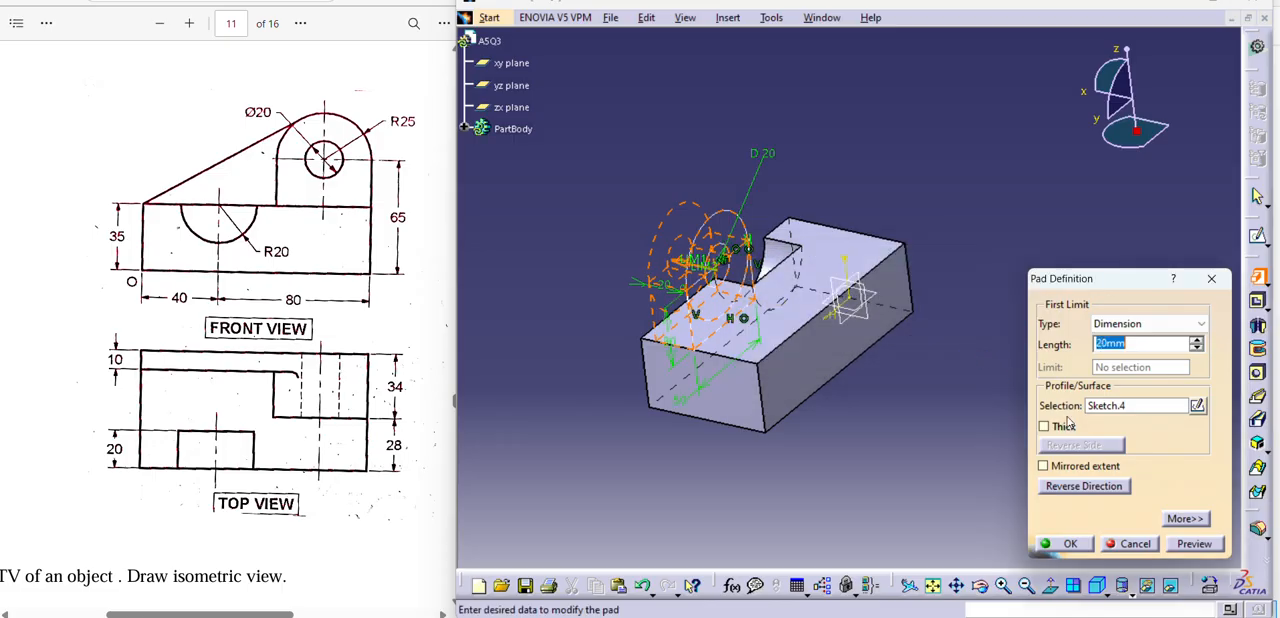
left_click(1087, 486)
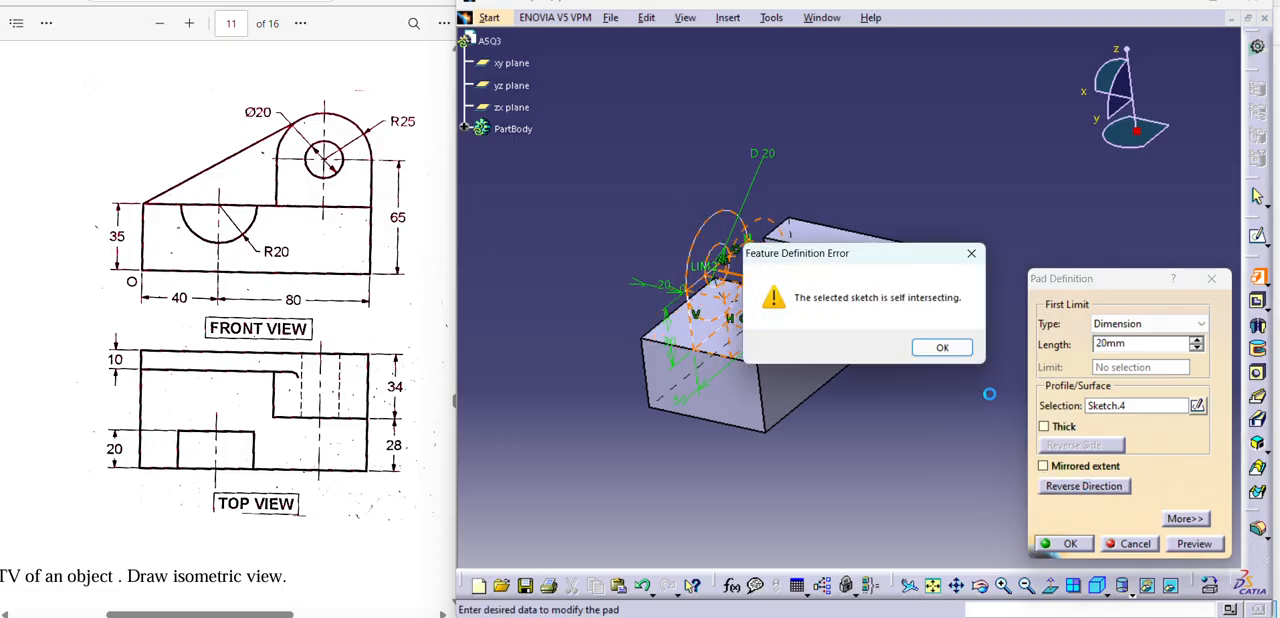
left_click(955, 349)
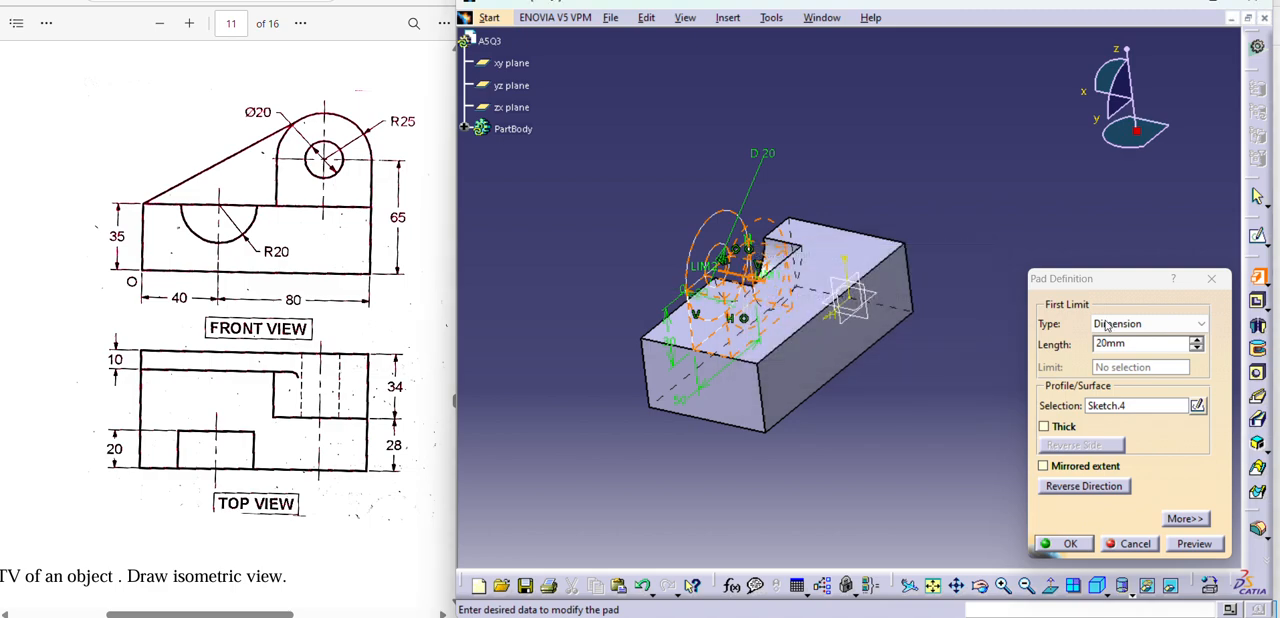
Try to pad the upright profile with a length of 34 mm, and cancel the pad definition.
left_click_drag(1138, 344, 996, 365)
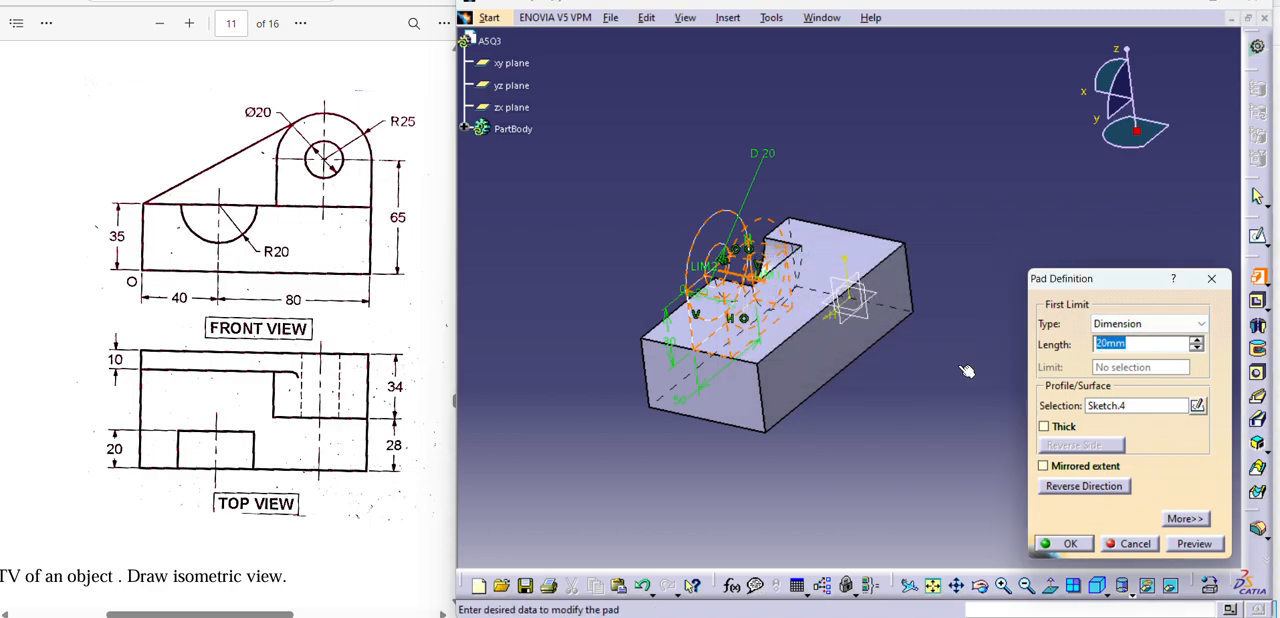
type("34")
key("Return")
left_click(942, 348)
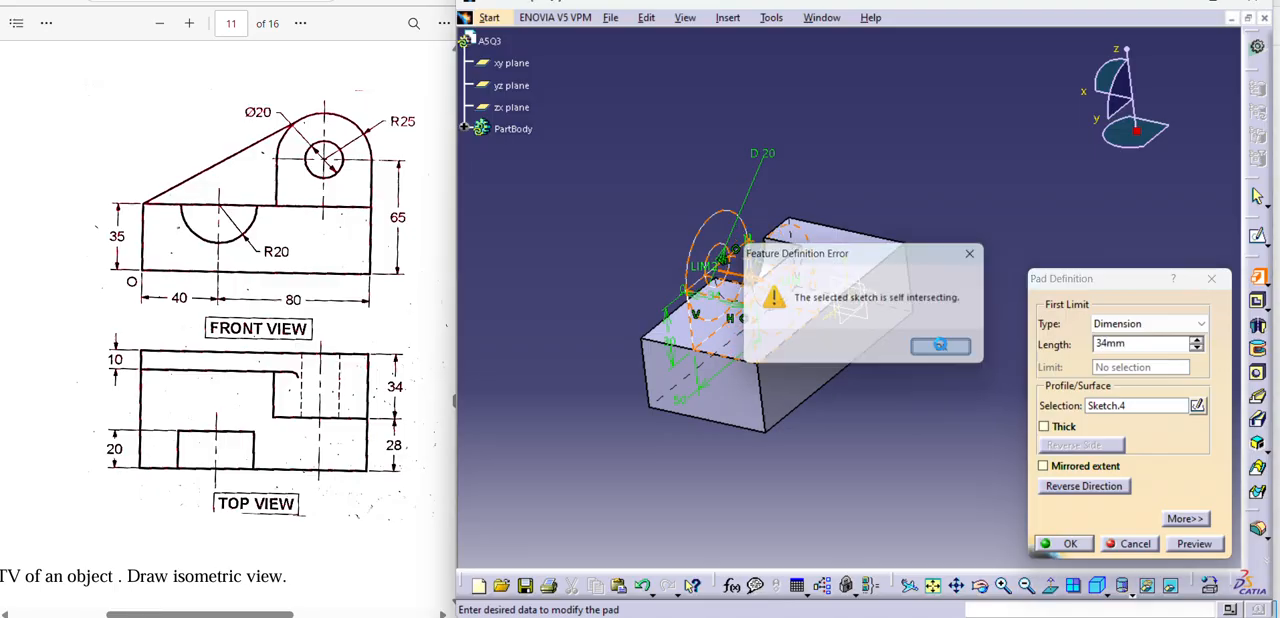
left_click(1190, 544)
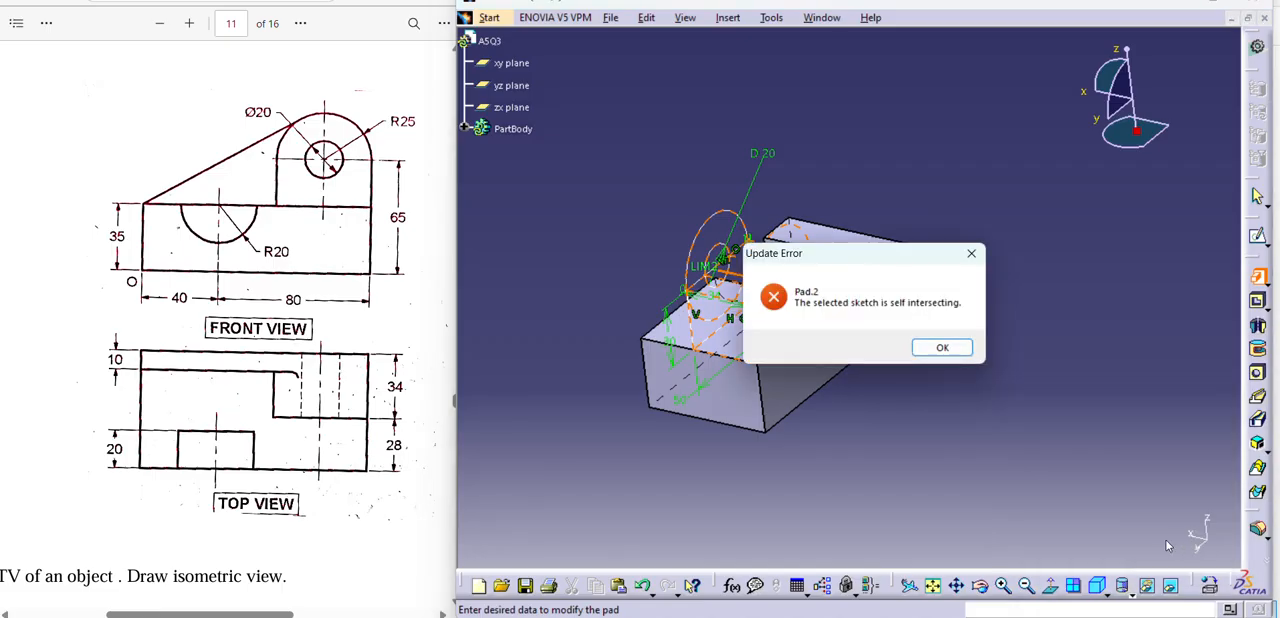
left_click(942, 348)
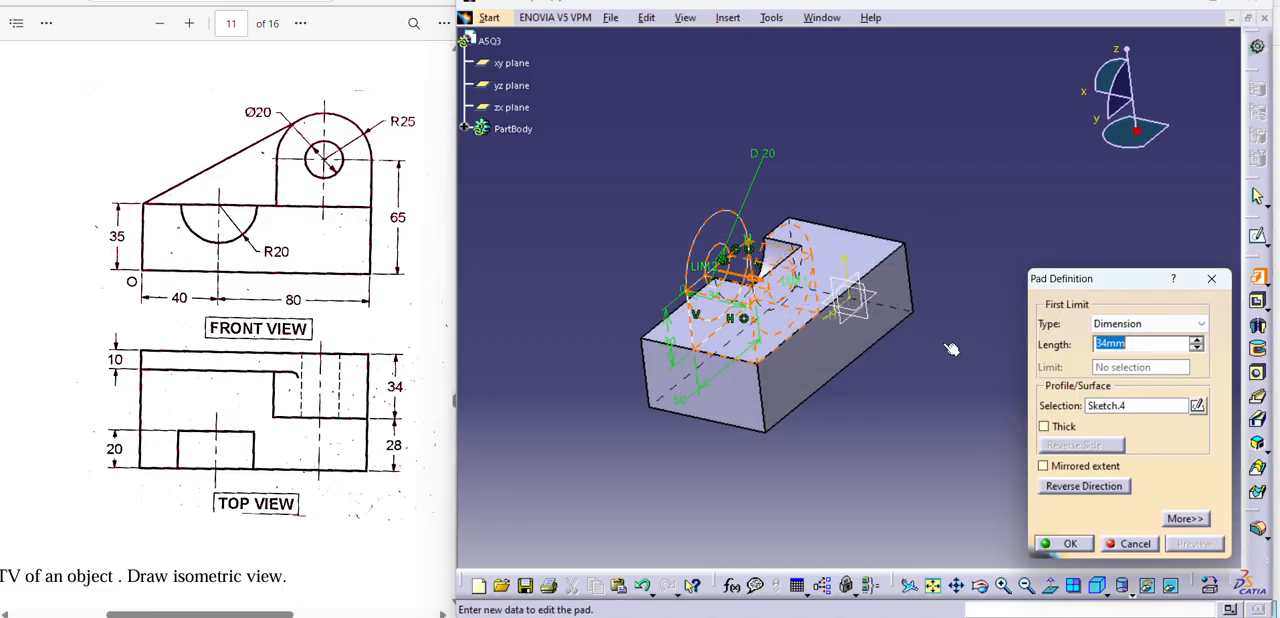
left_click(1069, 545)
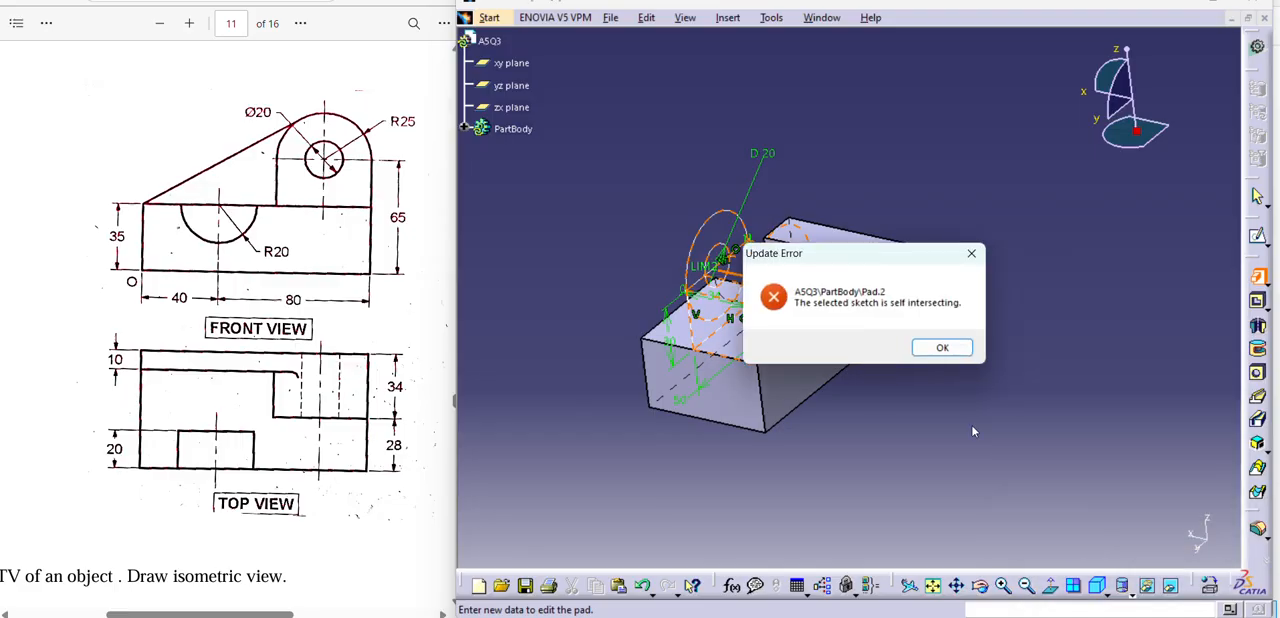
left_click(971, 253)
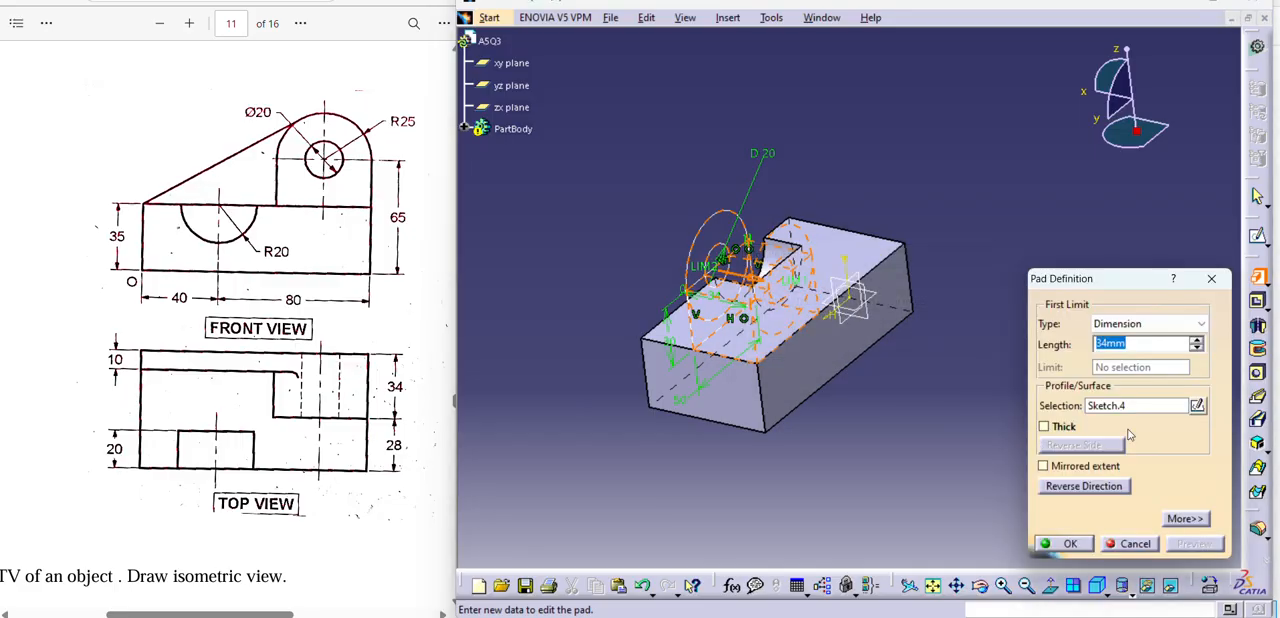
left_click(1122, 547)
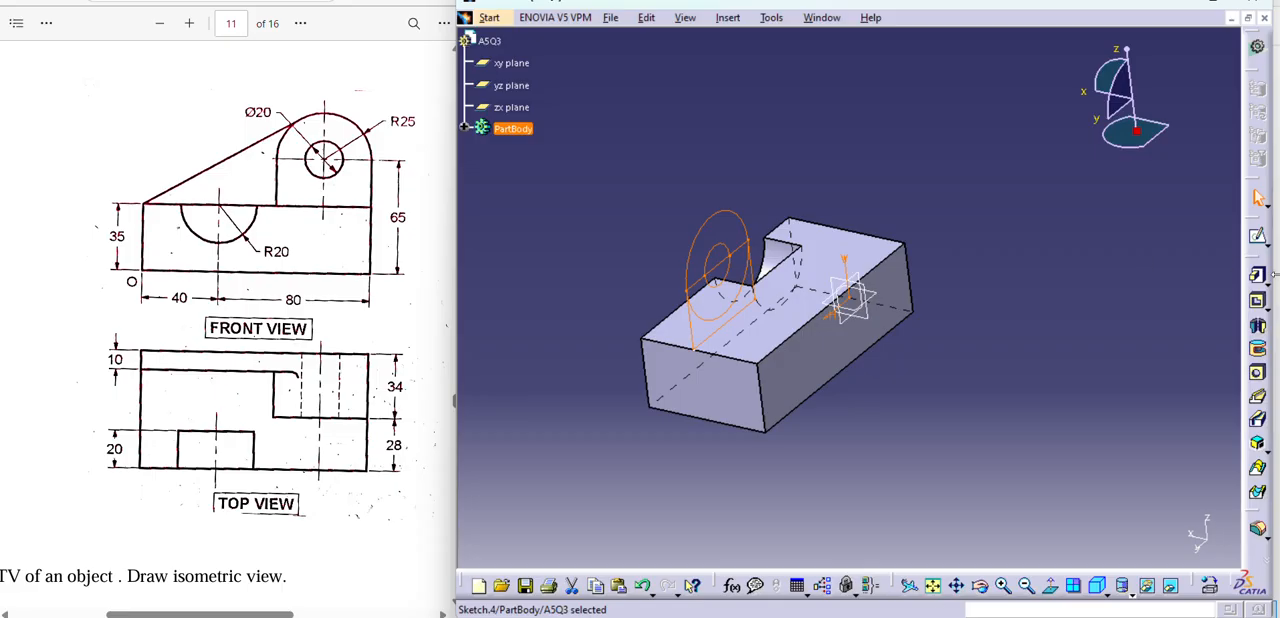
Reopen the upright's profile sketch and quick-trim the lower half of the large circle.
left_click(1257, 235)
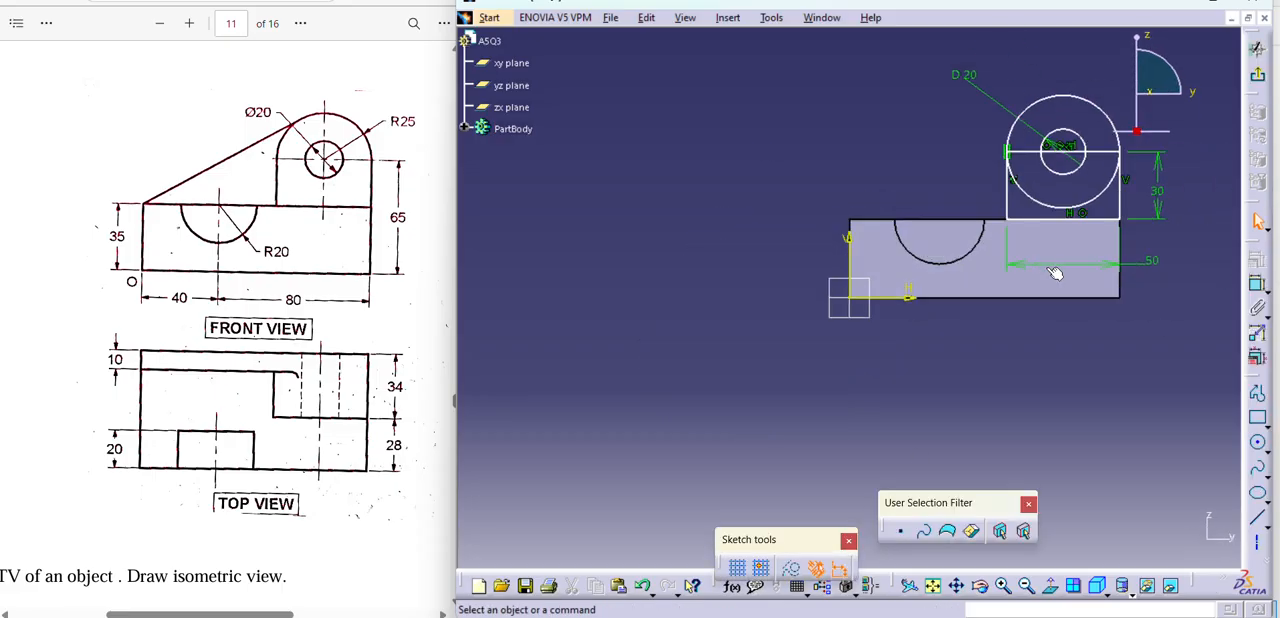
left_click(729, 19)
mouse_move(808, 98)
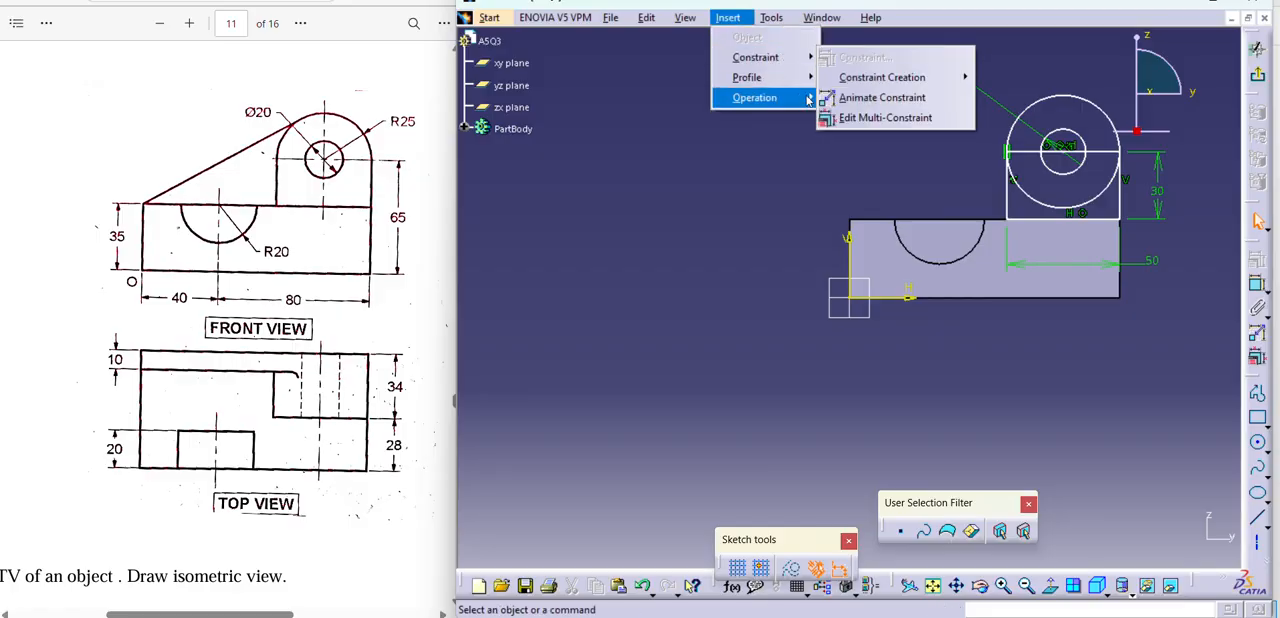
mouse_move(874, 157)
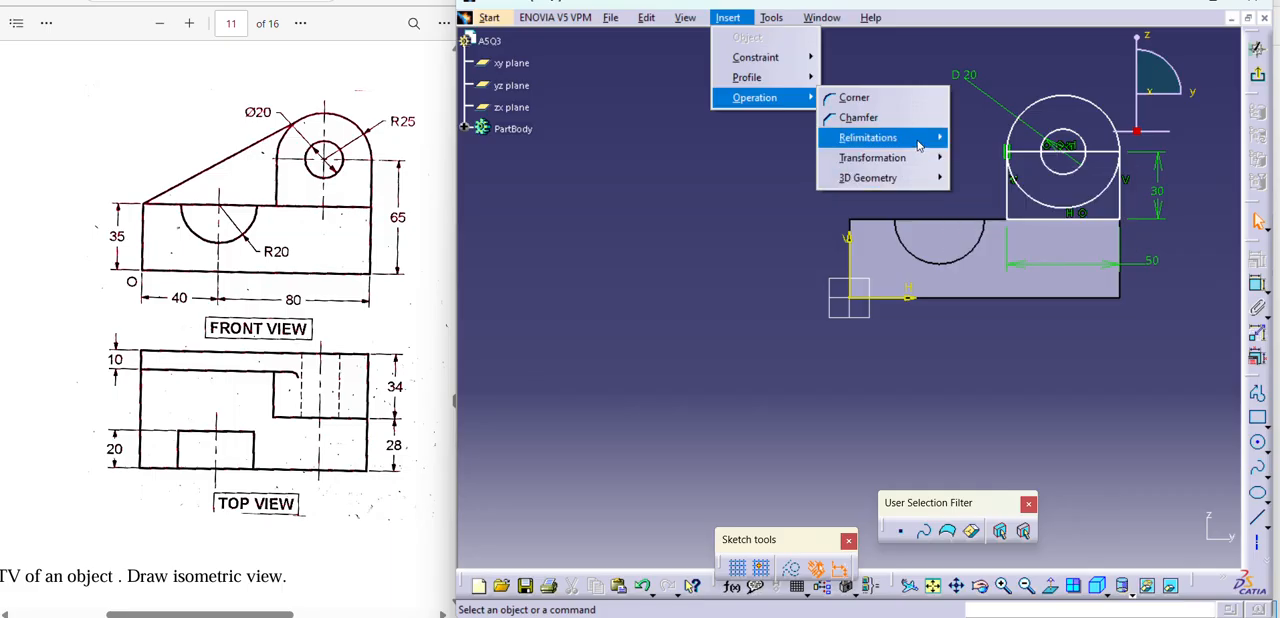
mouse_move(922, 142)
left_click(992, 178)
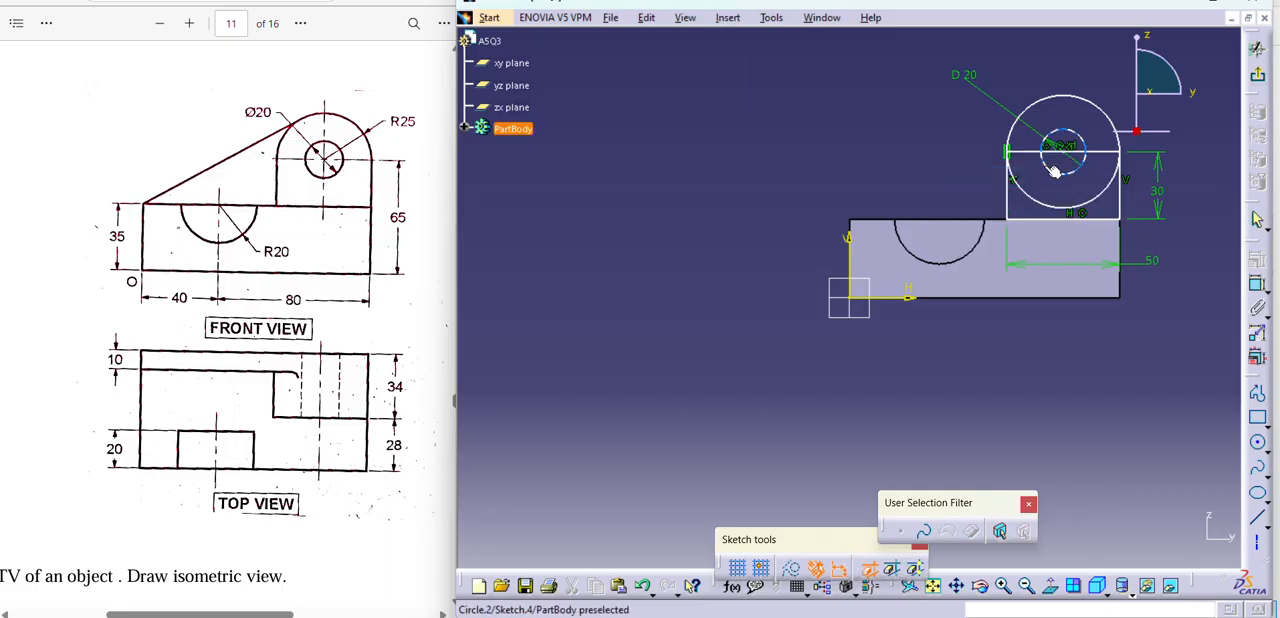
left_click(1022, 196)
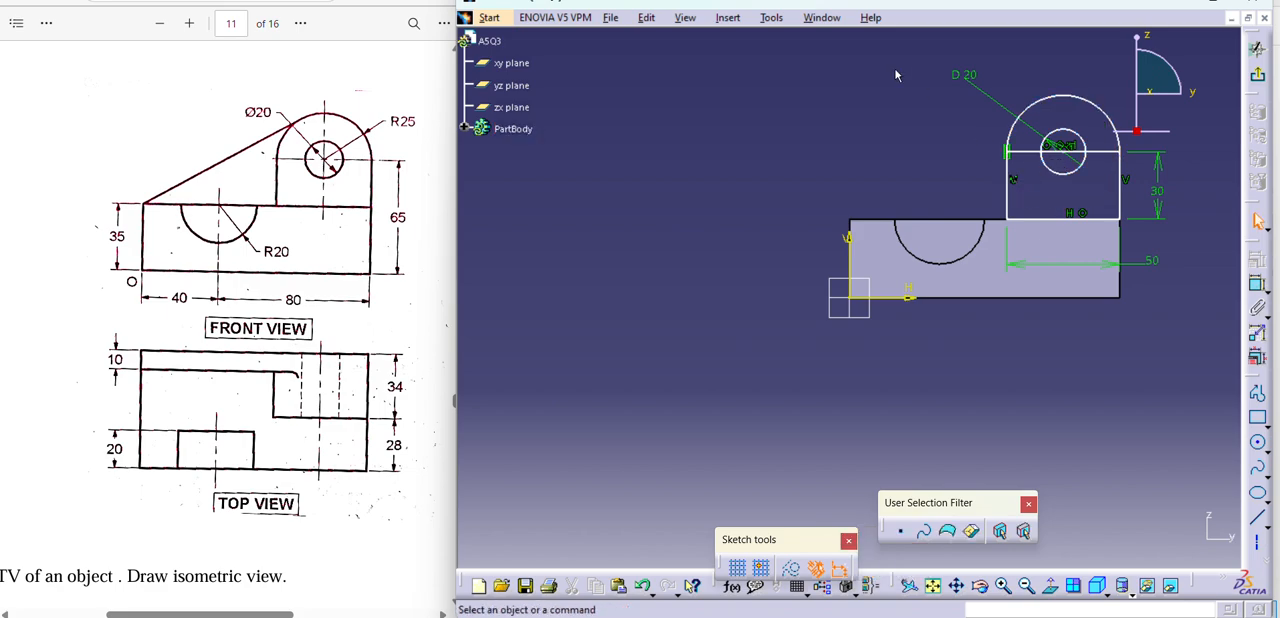
Quick-trim the part of the horizontal line inside the small circle, accepting the change to its midpoint constraint.
left_click(735, 20)
mouse_move(781, 97)
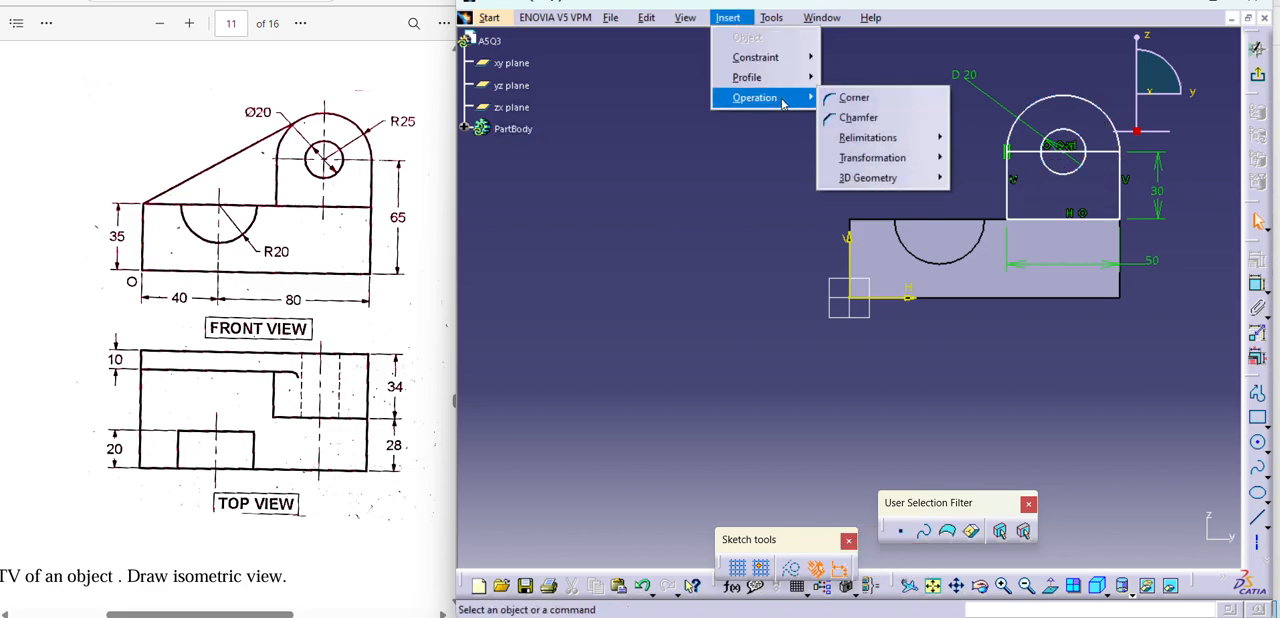
mouse_move(912, 140)
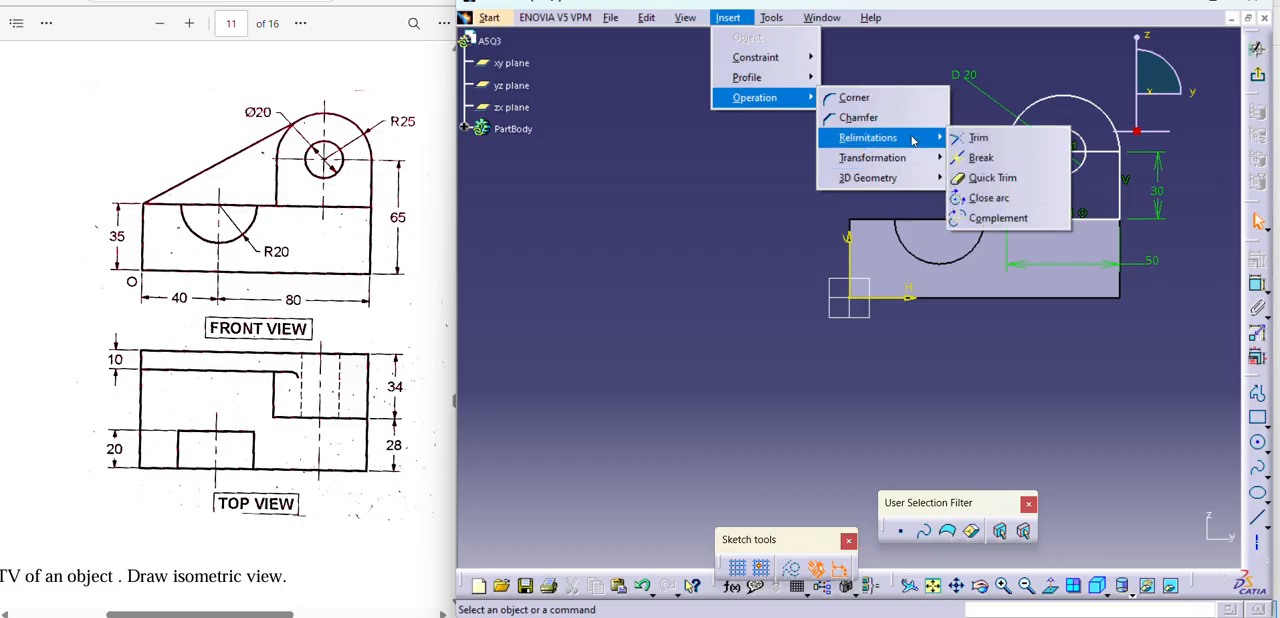
left_click(966, 178)
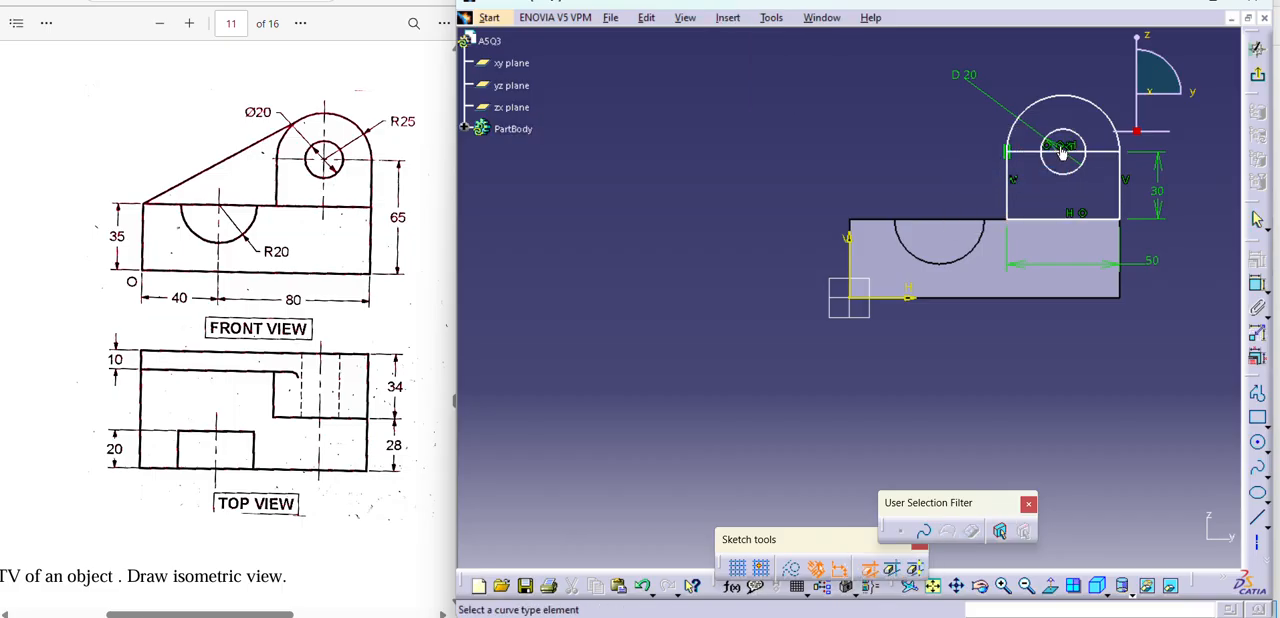
left_click(1060, 157)
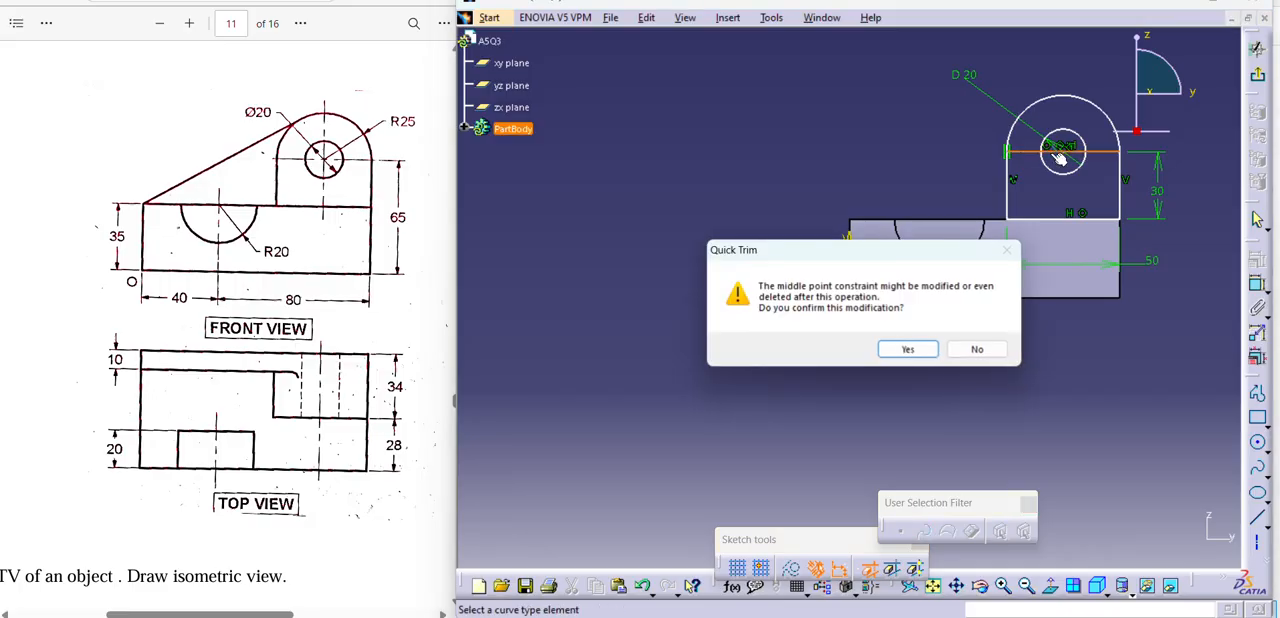
left_click(907, 348)
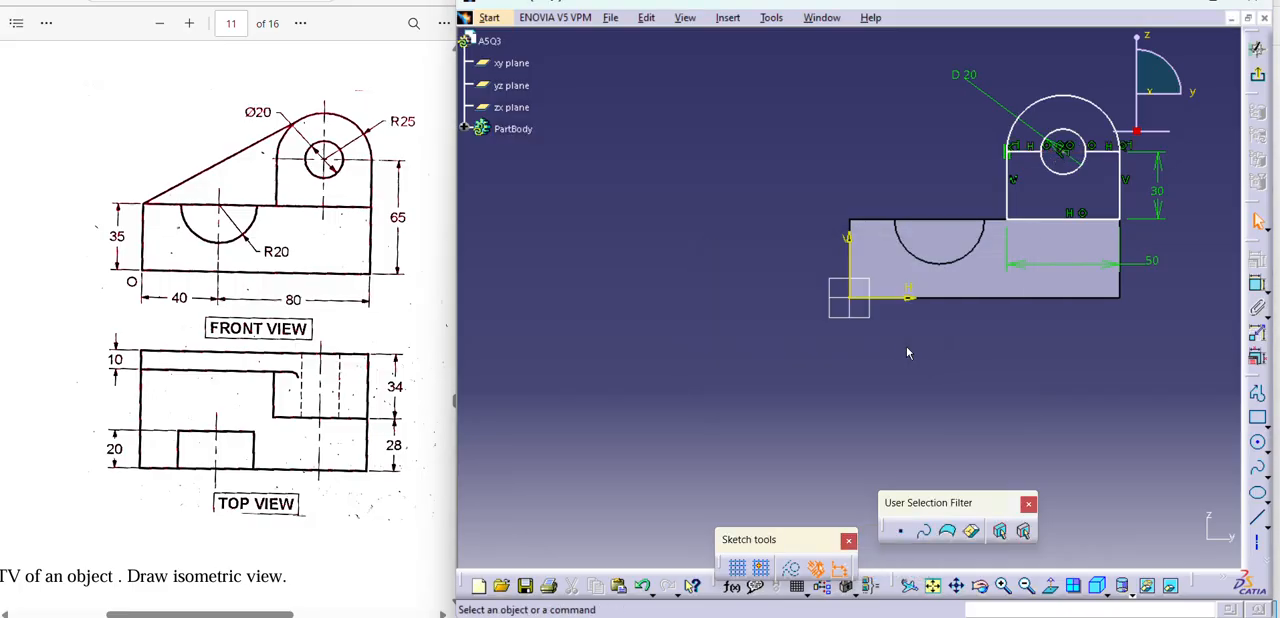
Quick-trim the horizontal line segment between the upright's left side and the small circle.
left_click(728, 20)
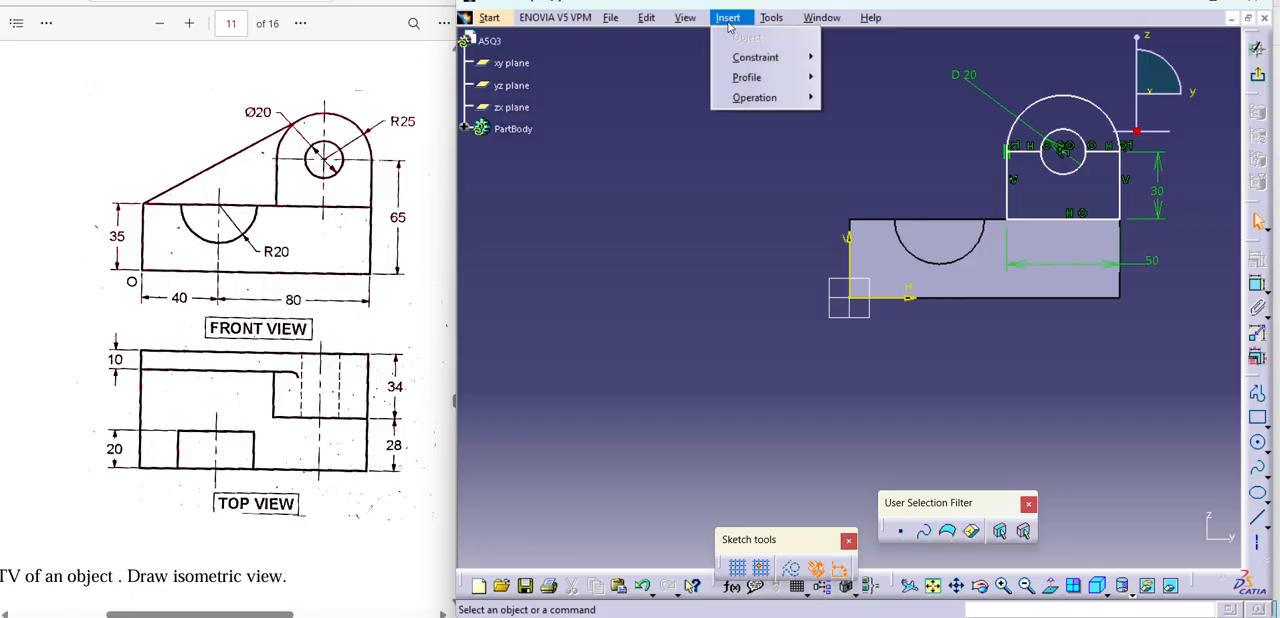
mouse_move(795, 58)
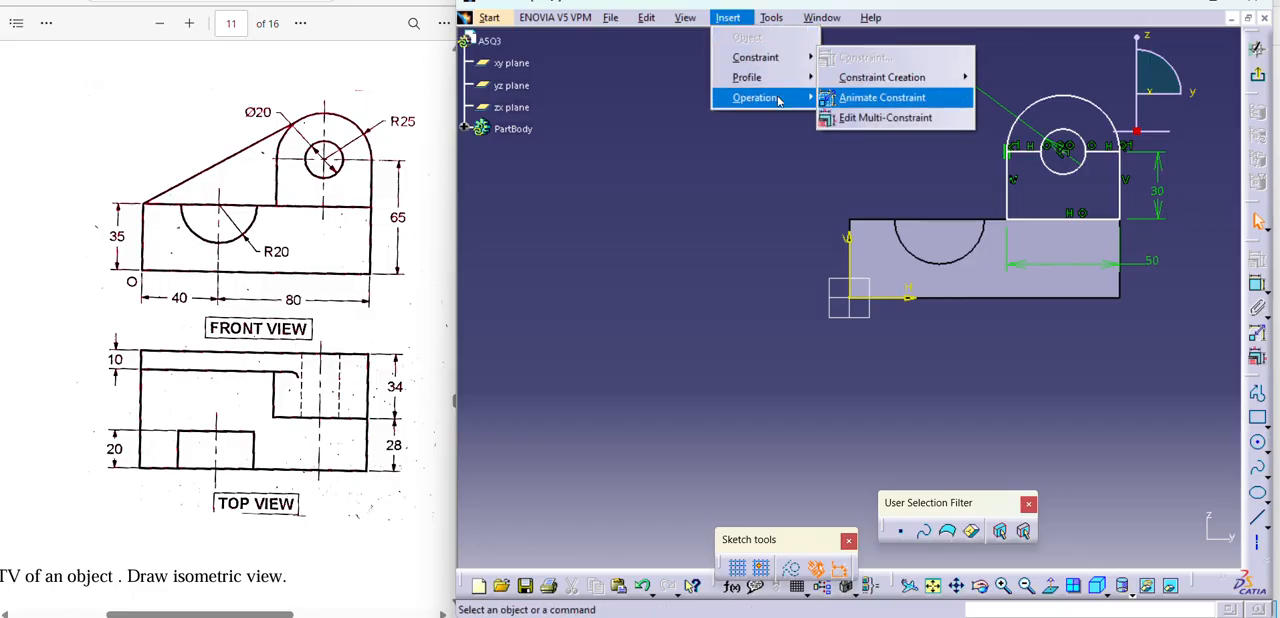
mouse_move(790, 97)
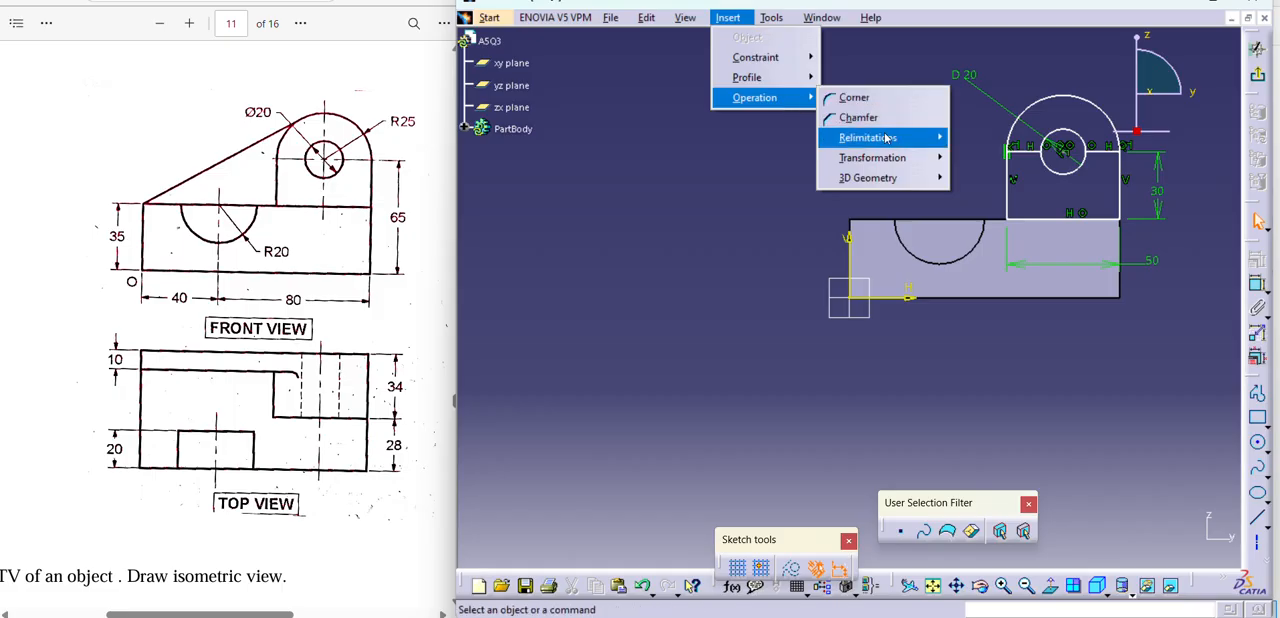
mouse_move(885, 138)
left_click(995, 178)
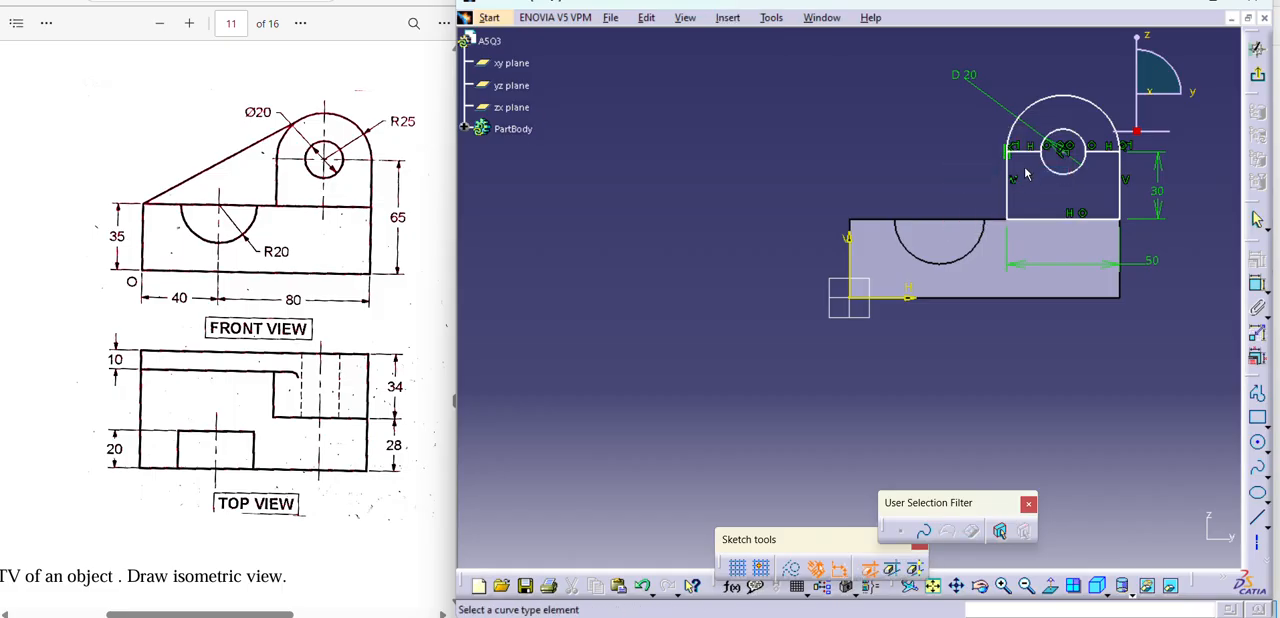
left_click(1027, 158)
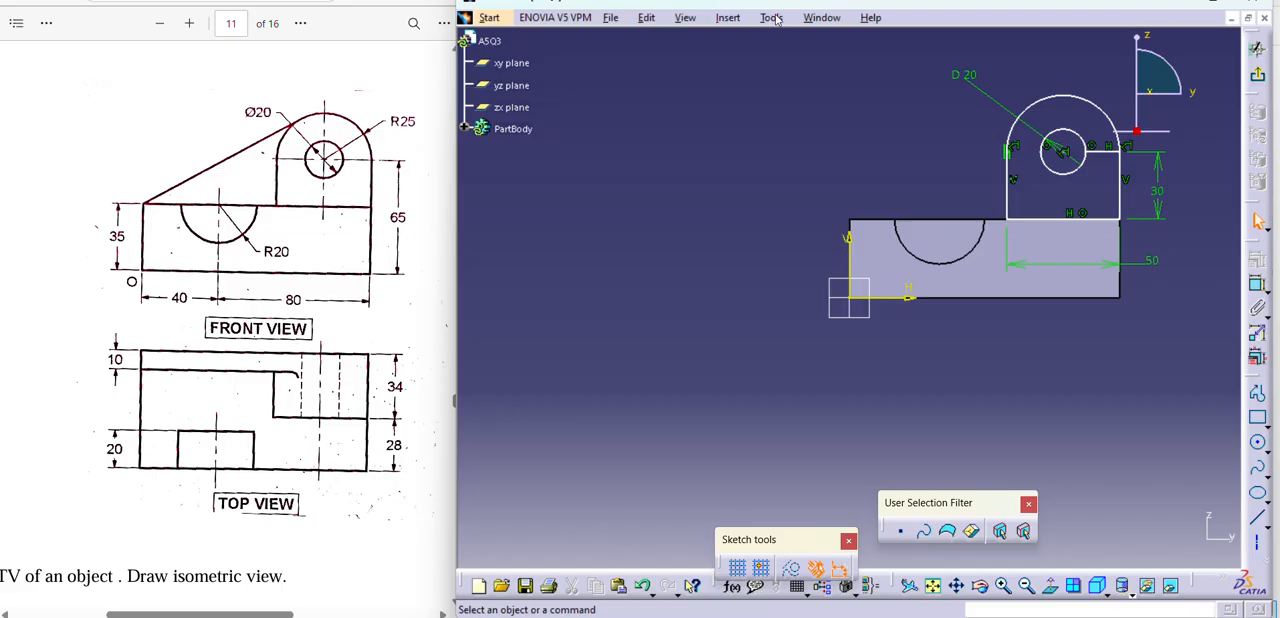
Quick-trim the remaining horizontal line segment between the small circle and the upright's right side.
left_click(729, 19)
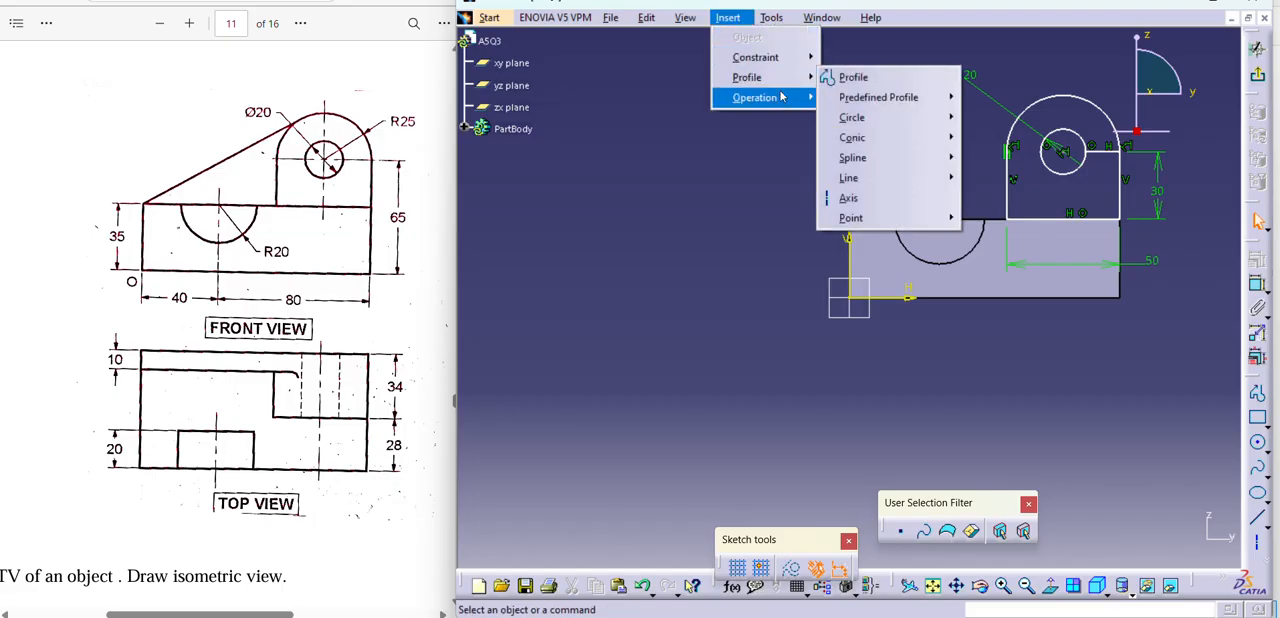
mouse_move(785, 102)
mouse_move(905, 146)
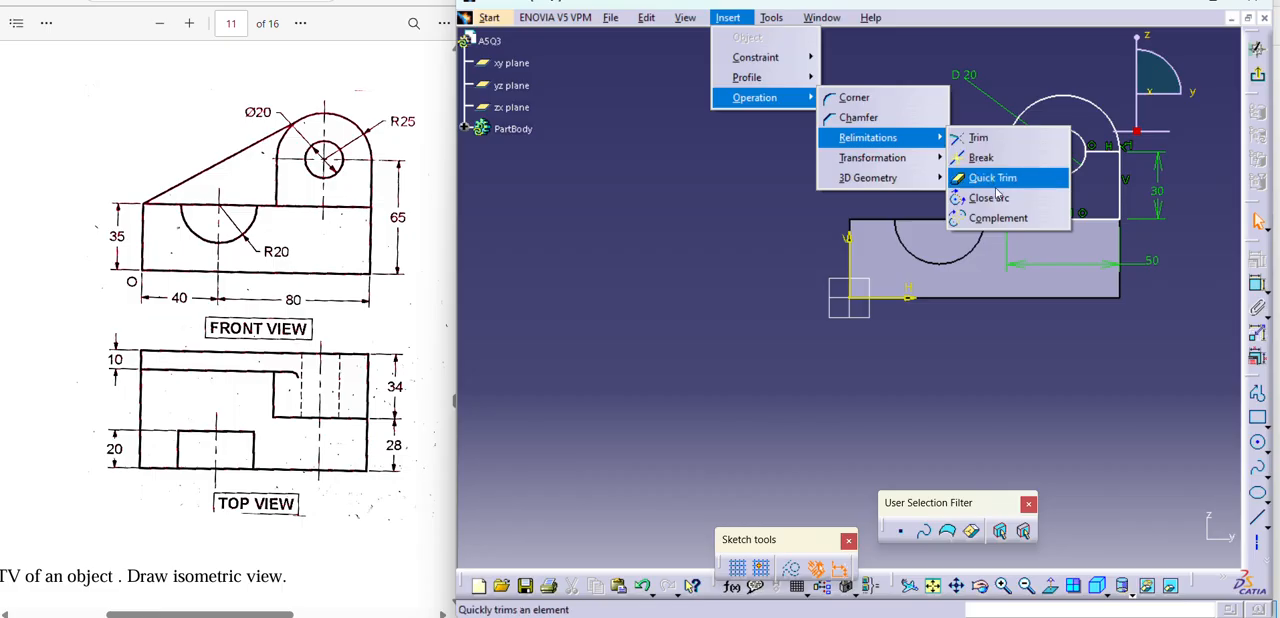
left_click(992, 178)
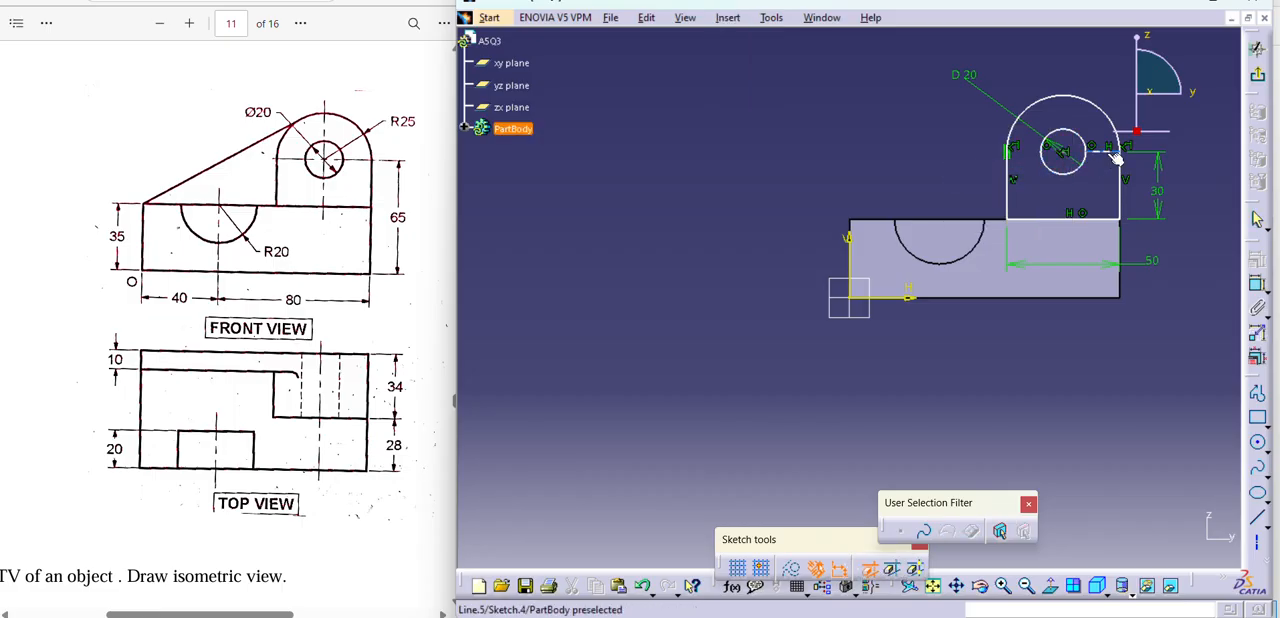
left_click(1106, 151)
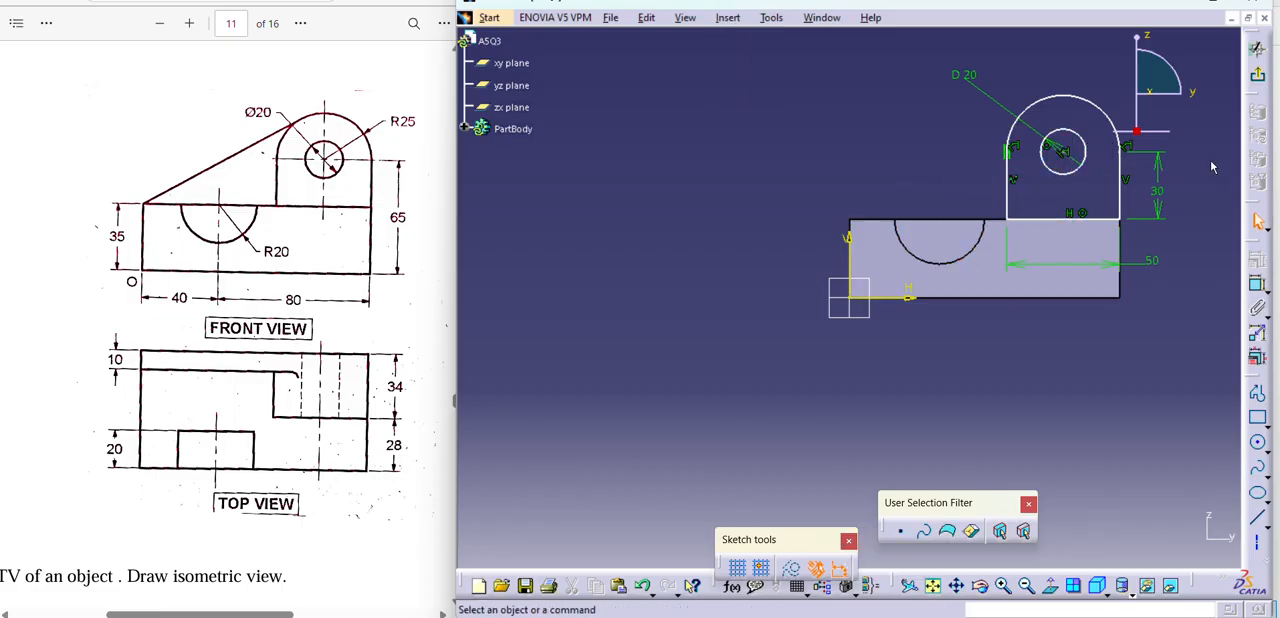
Shift the upright profile by its arc, and constrain its right vertical side coincident with the block's right end edge.
left_click_drag(1102, 107, 1077, 96)
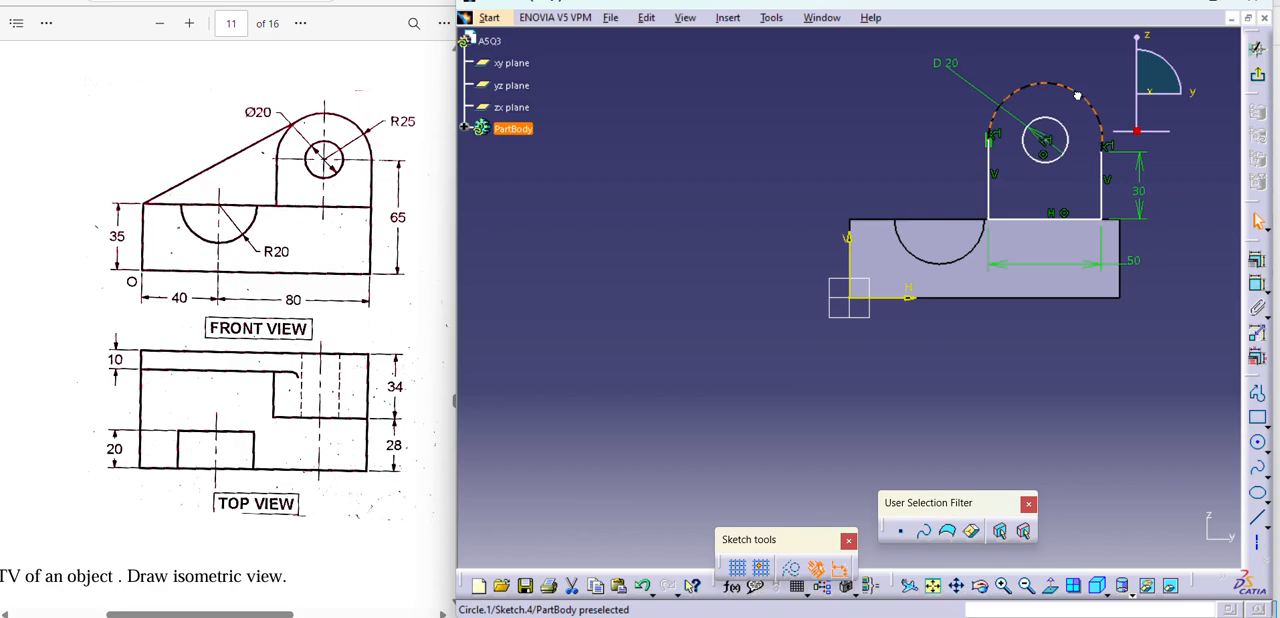
left_click(1103, 204)
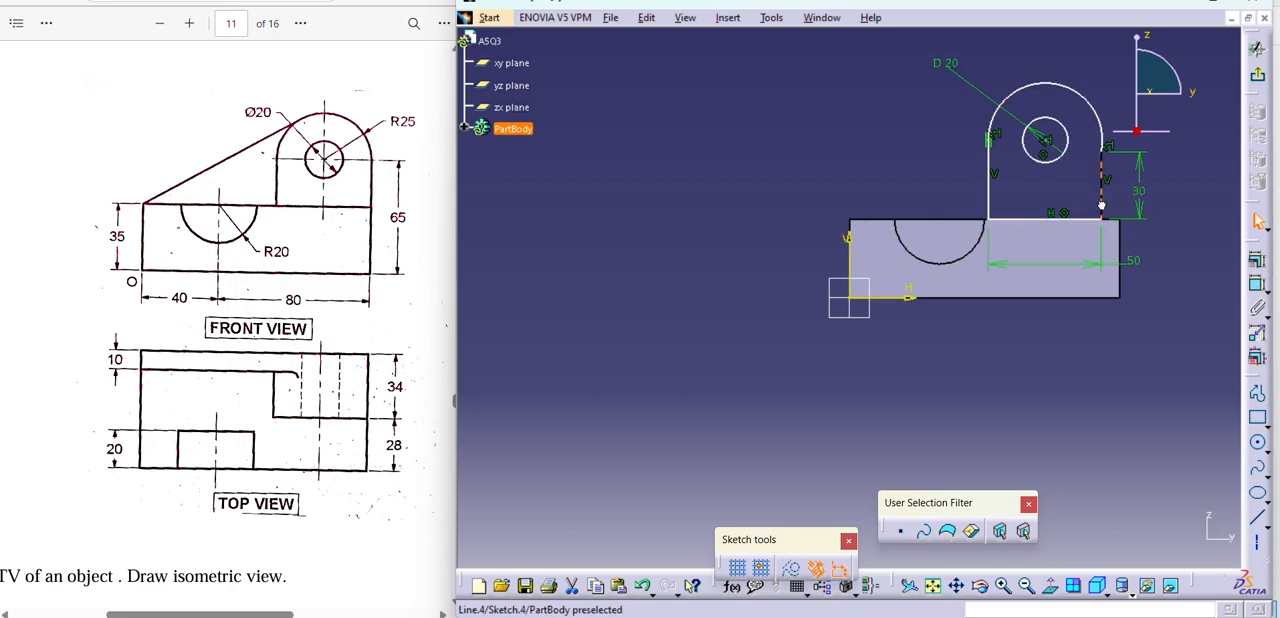
left_click(1128, 236, "ctrl")
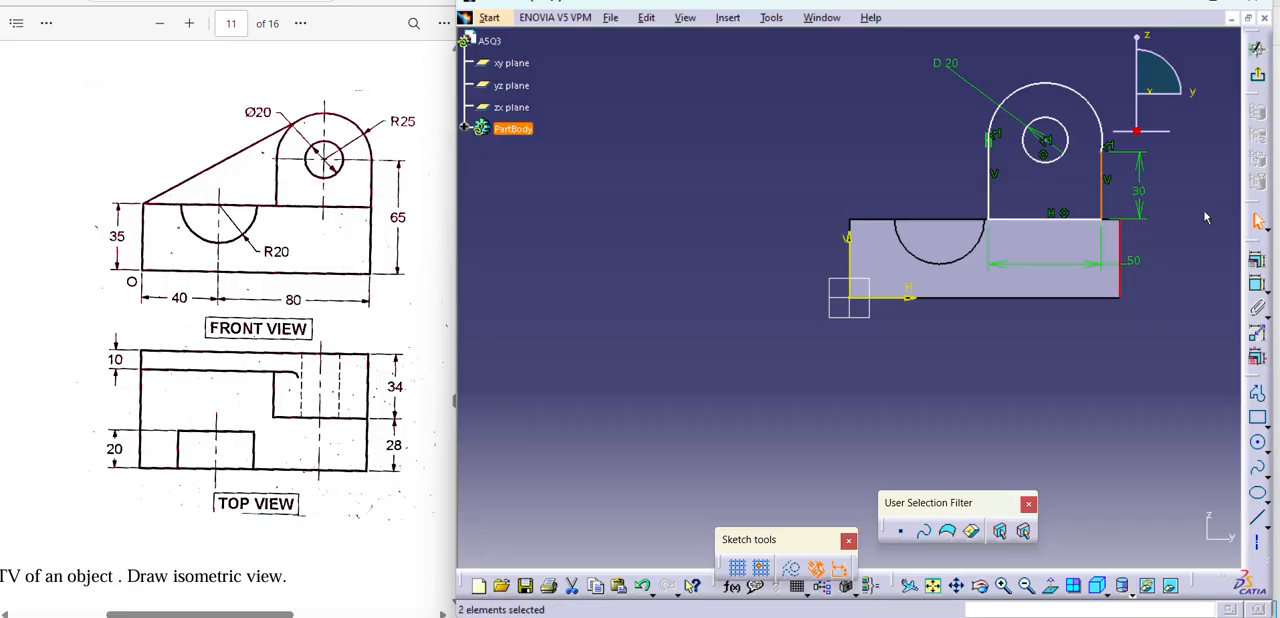
left_click(1257, 260)
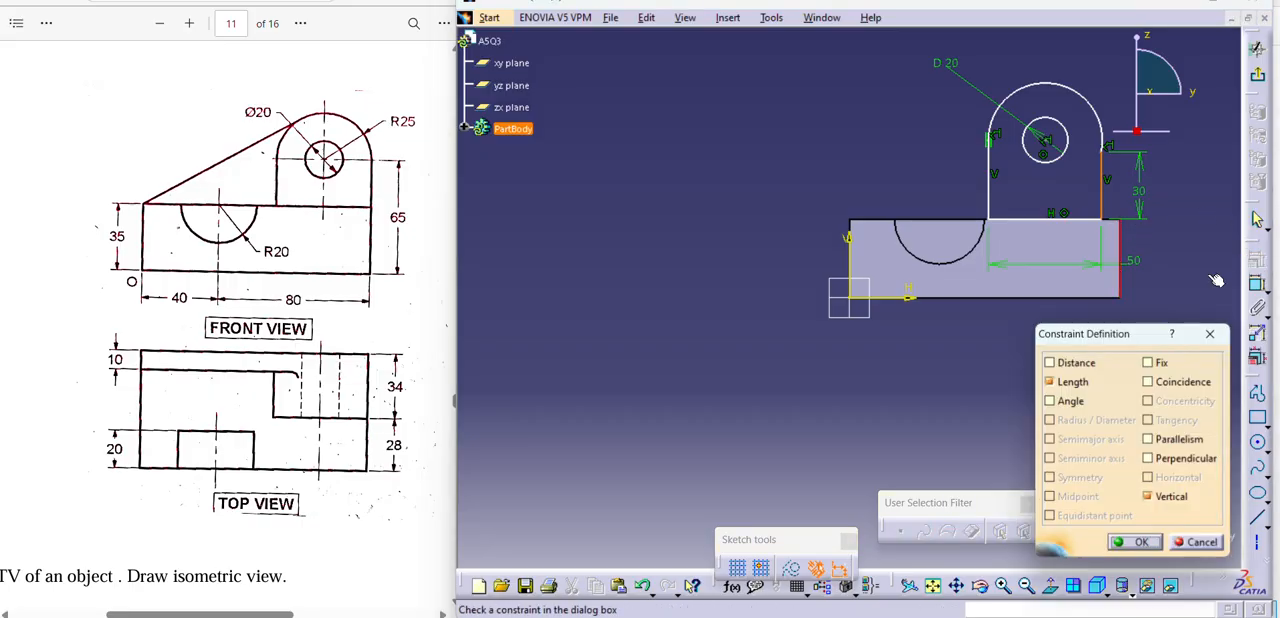
left_click(1147, 382)
left_click(1140, 543)
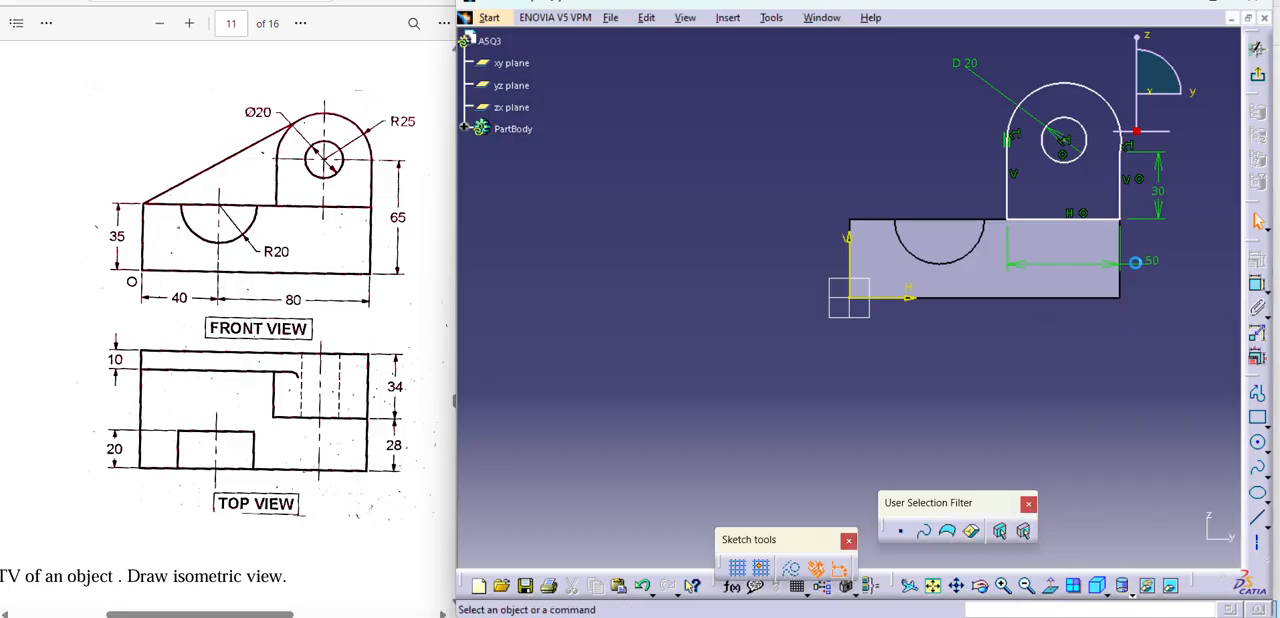
Add a reference diameter dimension to the hole circle and dimension the upright's top arc radius.
left_click(1092, 99)
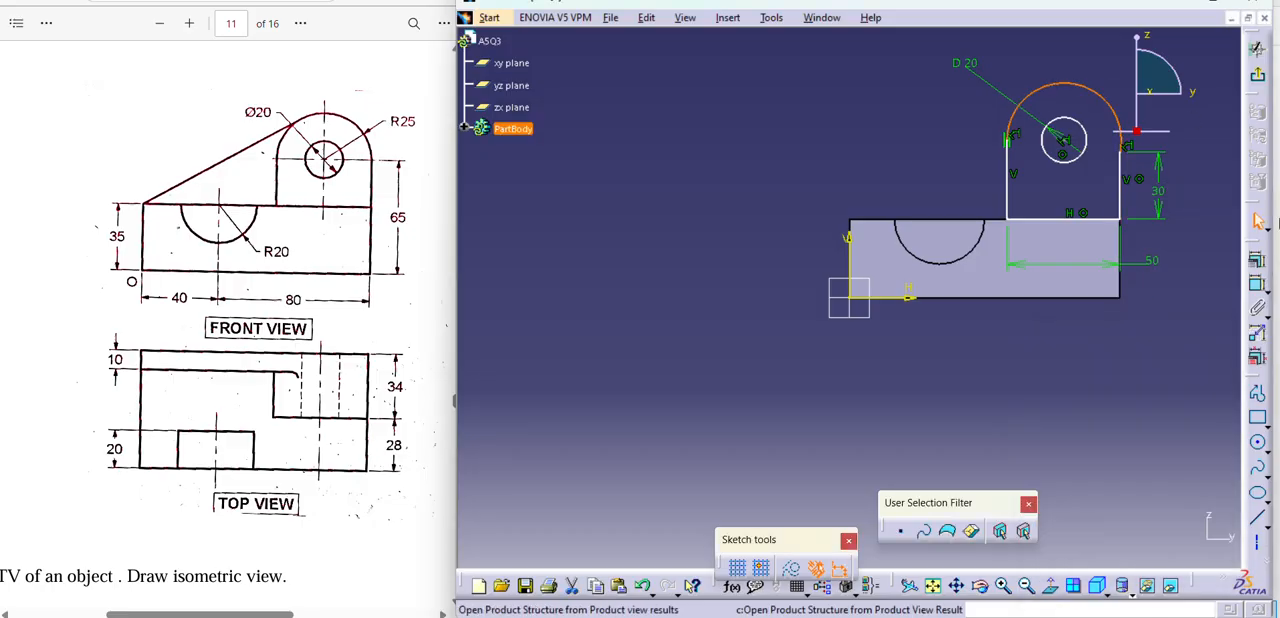
left_click(1258, 285)
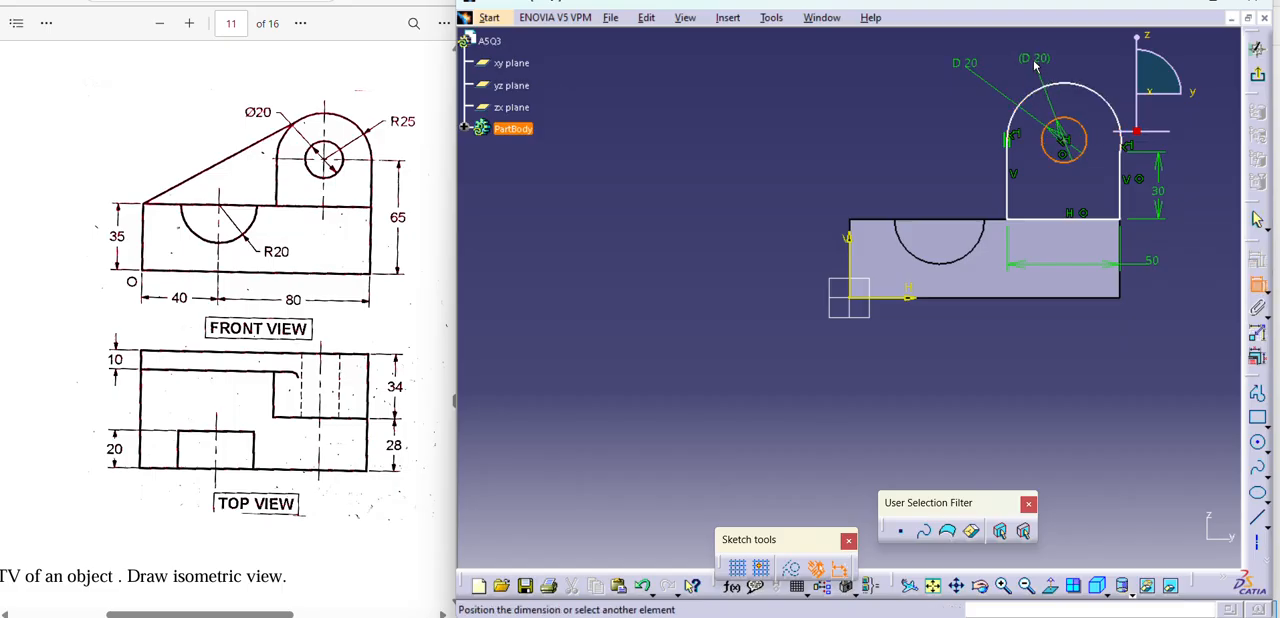
left_click(1032, 62)
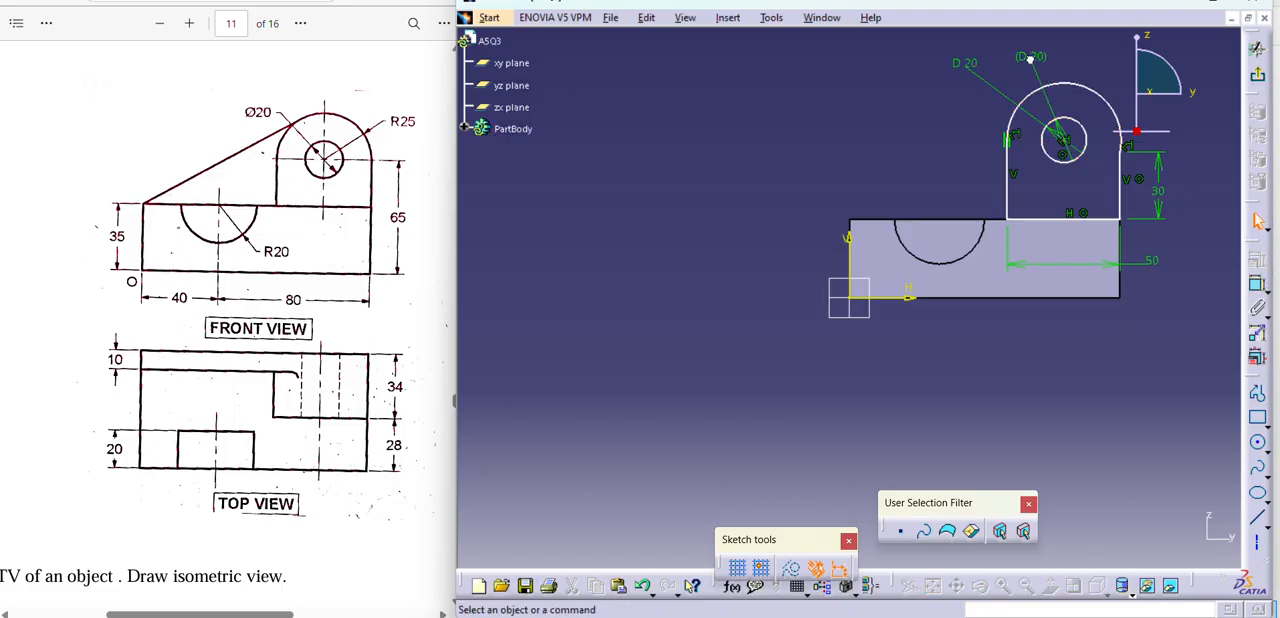
left_click(1083, 88)
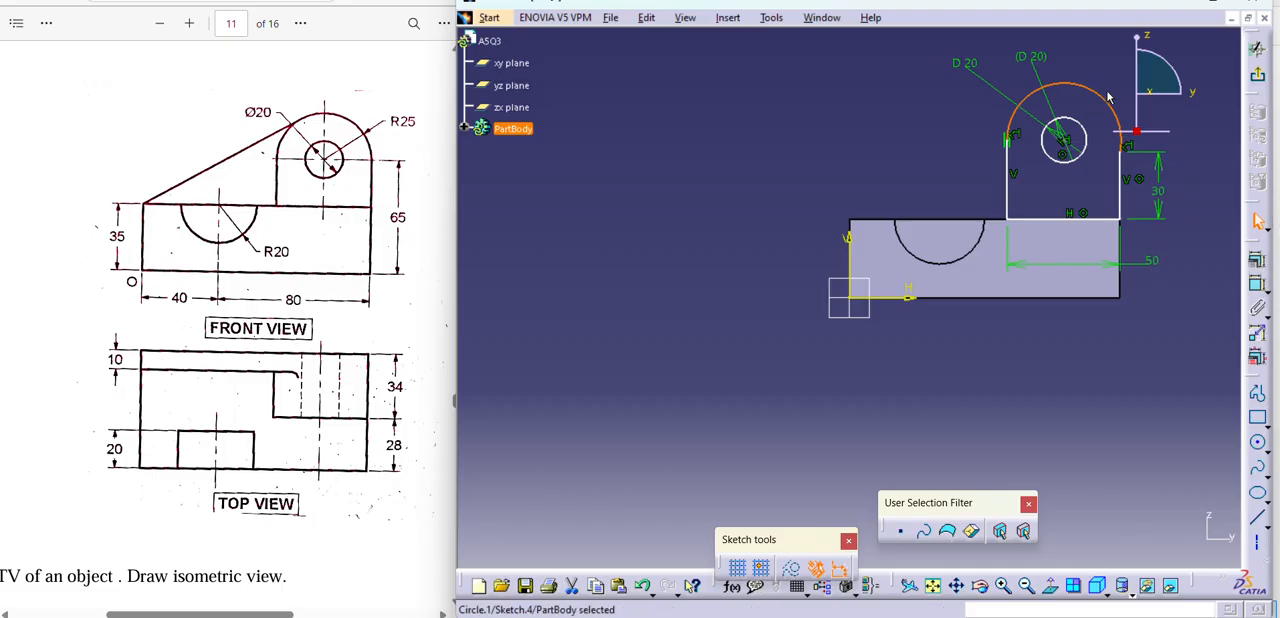
left_click(1258, 285)
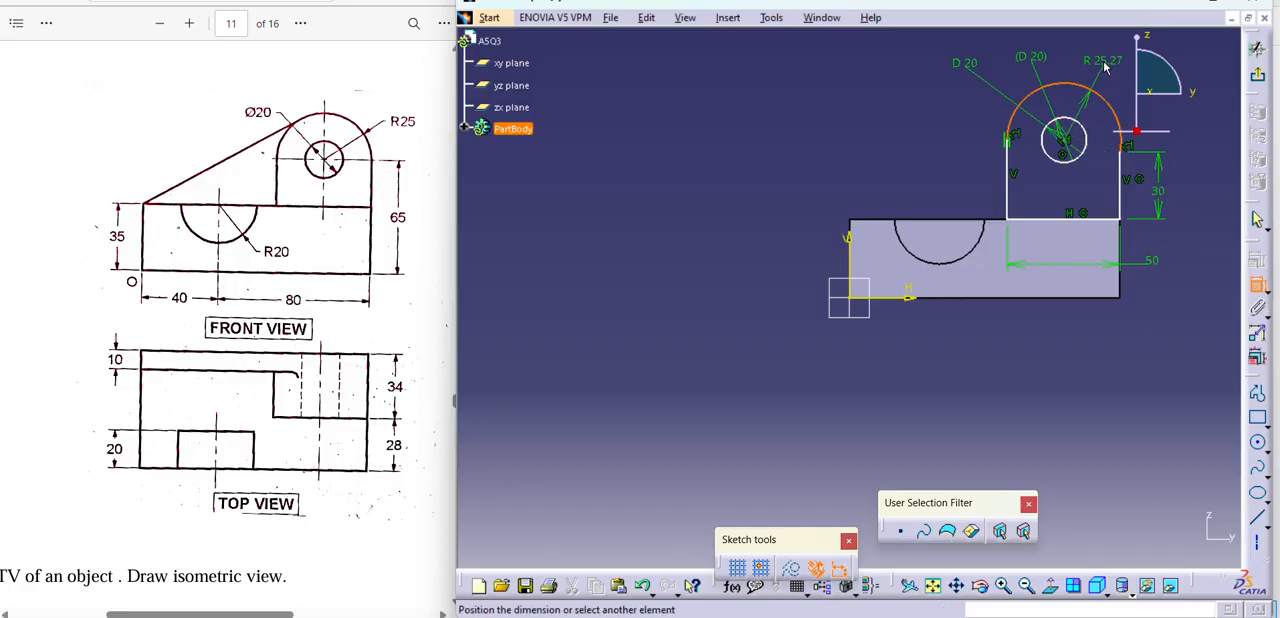
left_click(1103, 60)
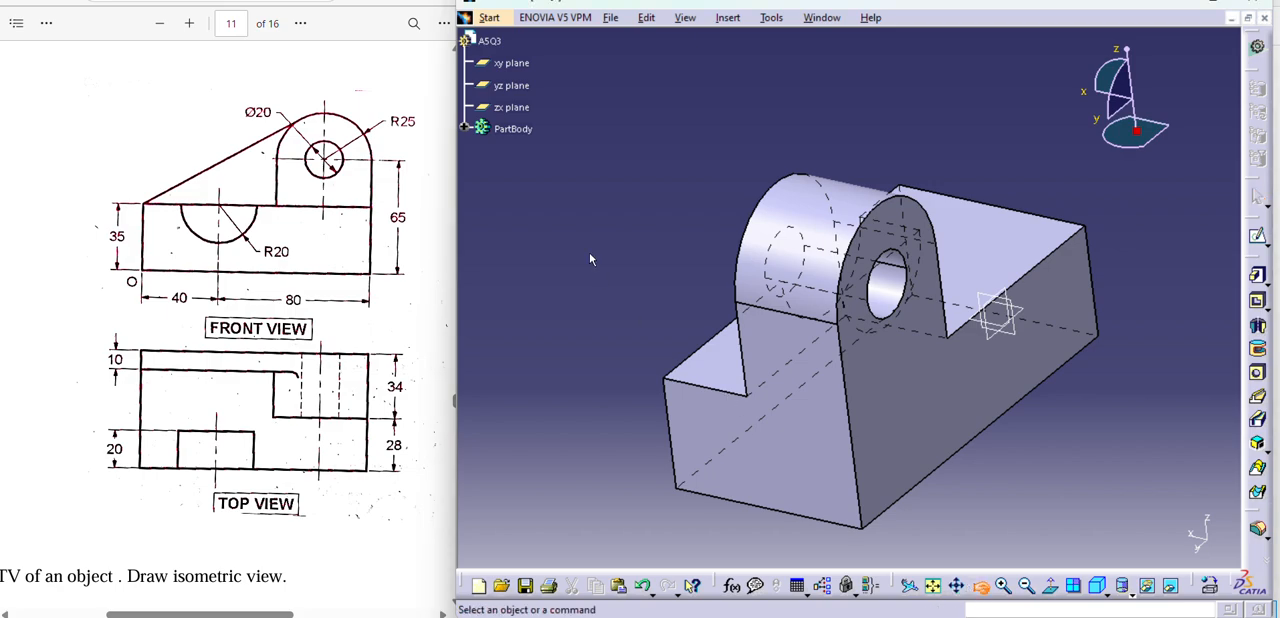
Examine the modelled part by orbiting it, in a centred isometric view and in the standard front view.
middle_click_drag(590, 258, 1028, 362)
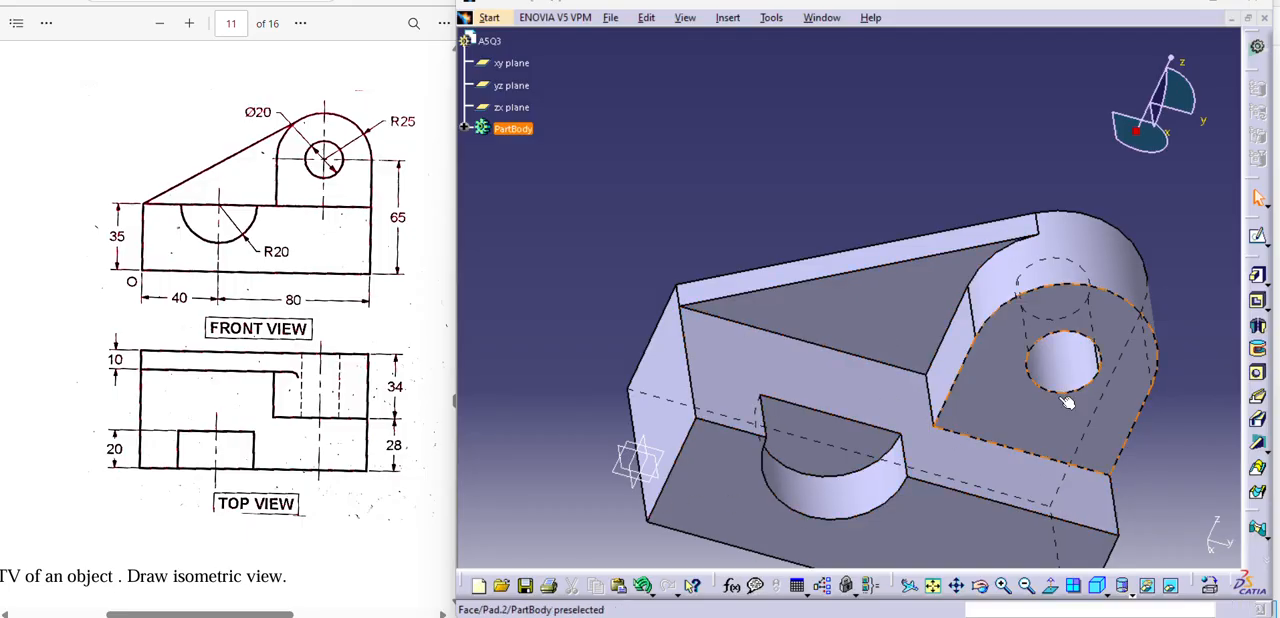
left_click(1098, 587)
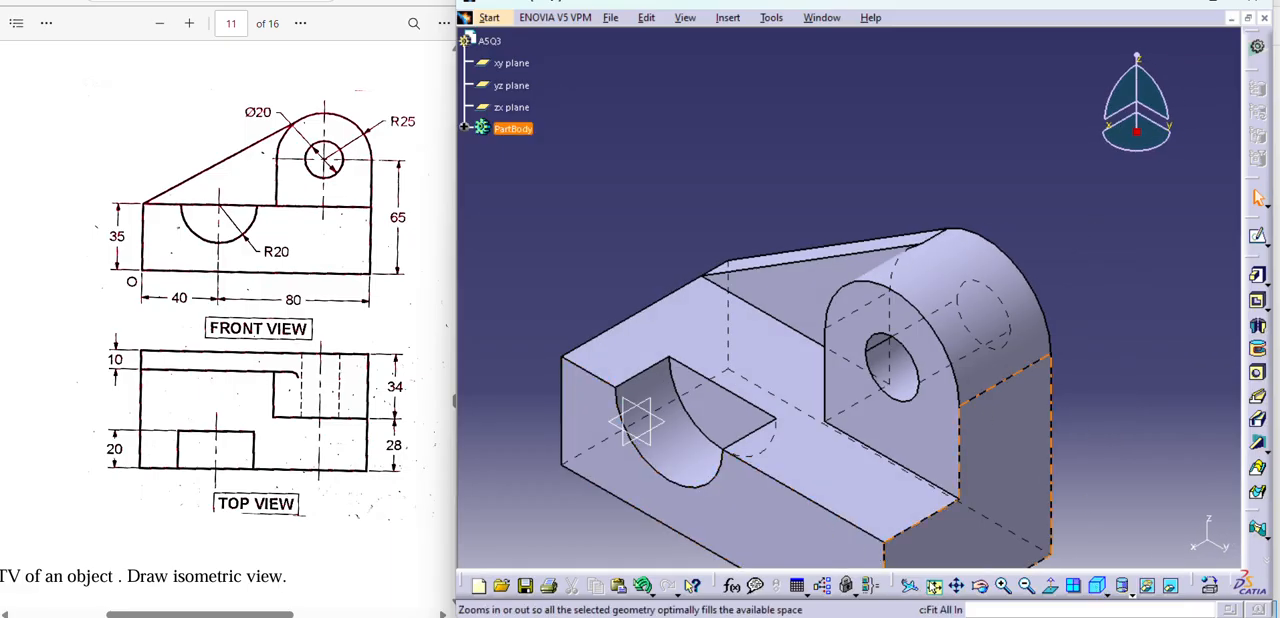
left_click(957, 586)
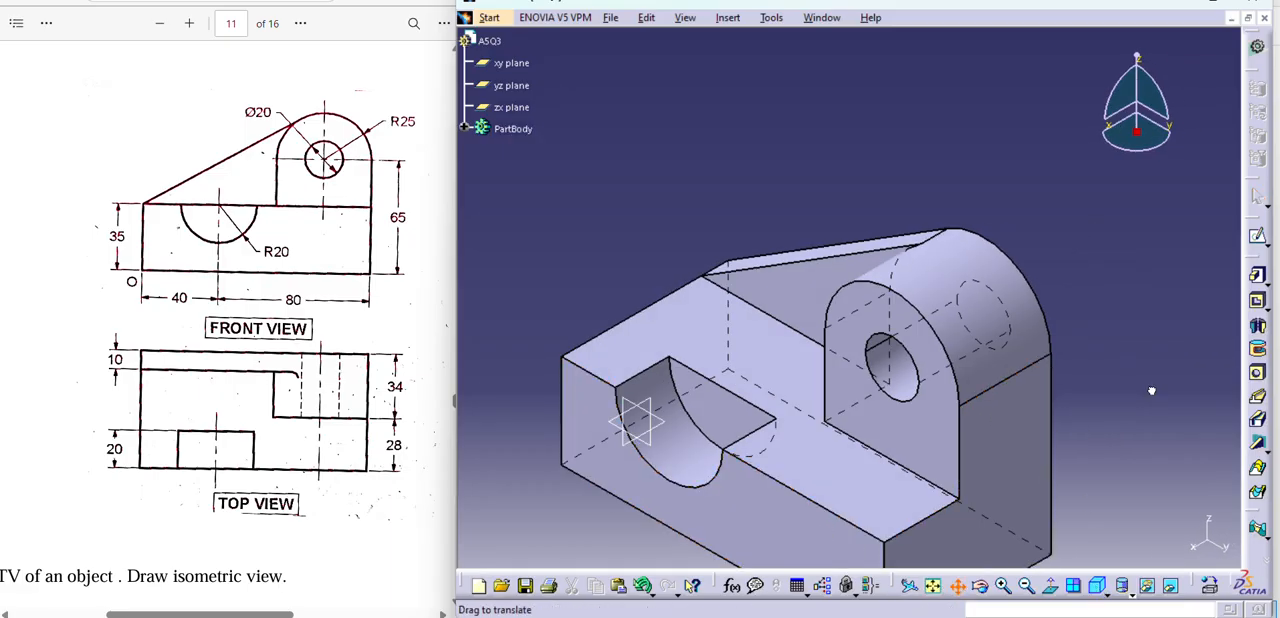
left_click_drag(1151, 391, 1132, 247)
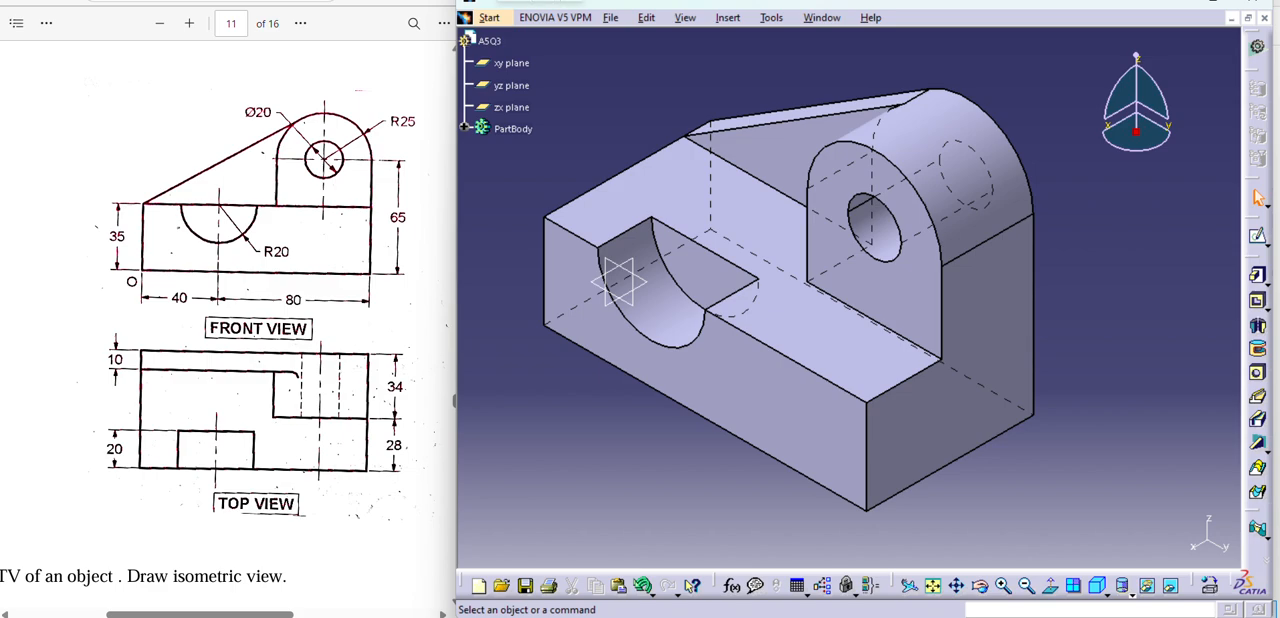
left_click(1098, 587)
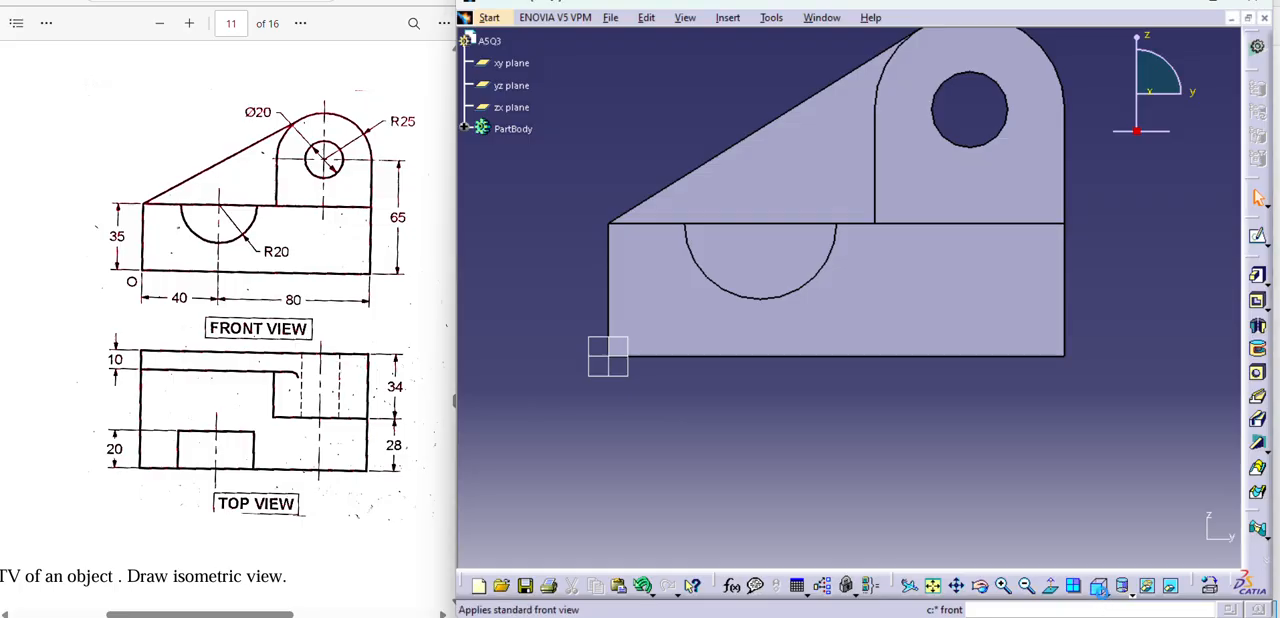
Examine the part in the standard top view and the isometric view, and orbit it to see the rib side.
left_click(1105, 596)
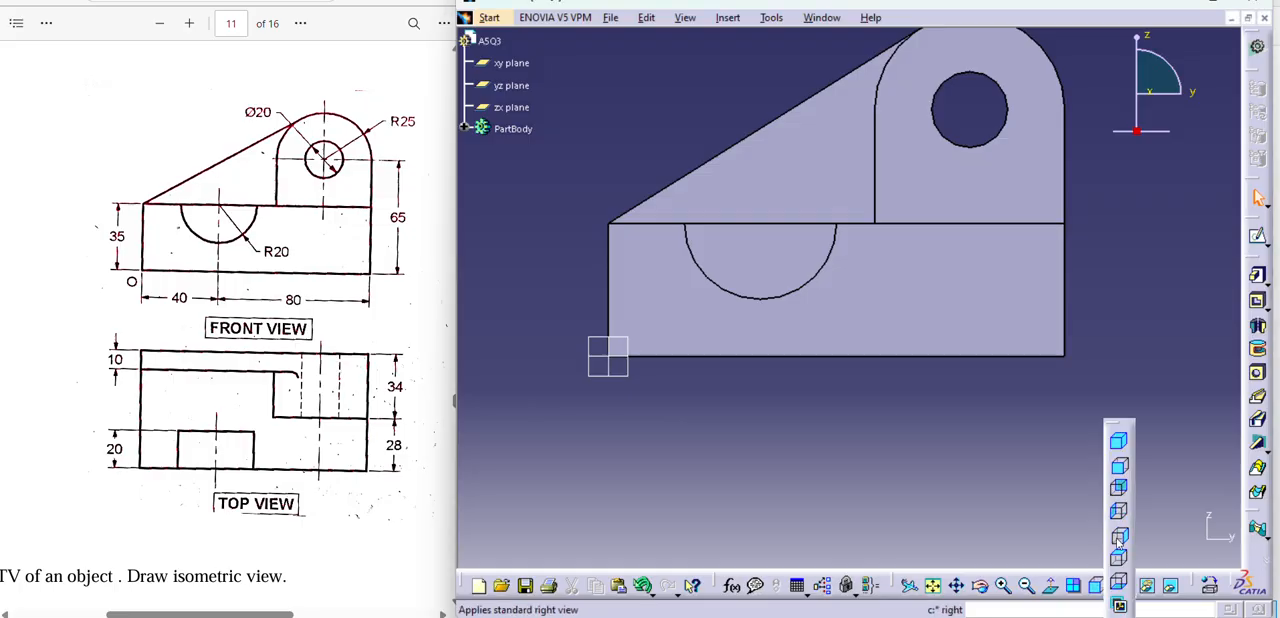
left_click(1118, 562)
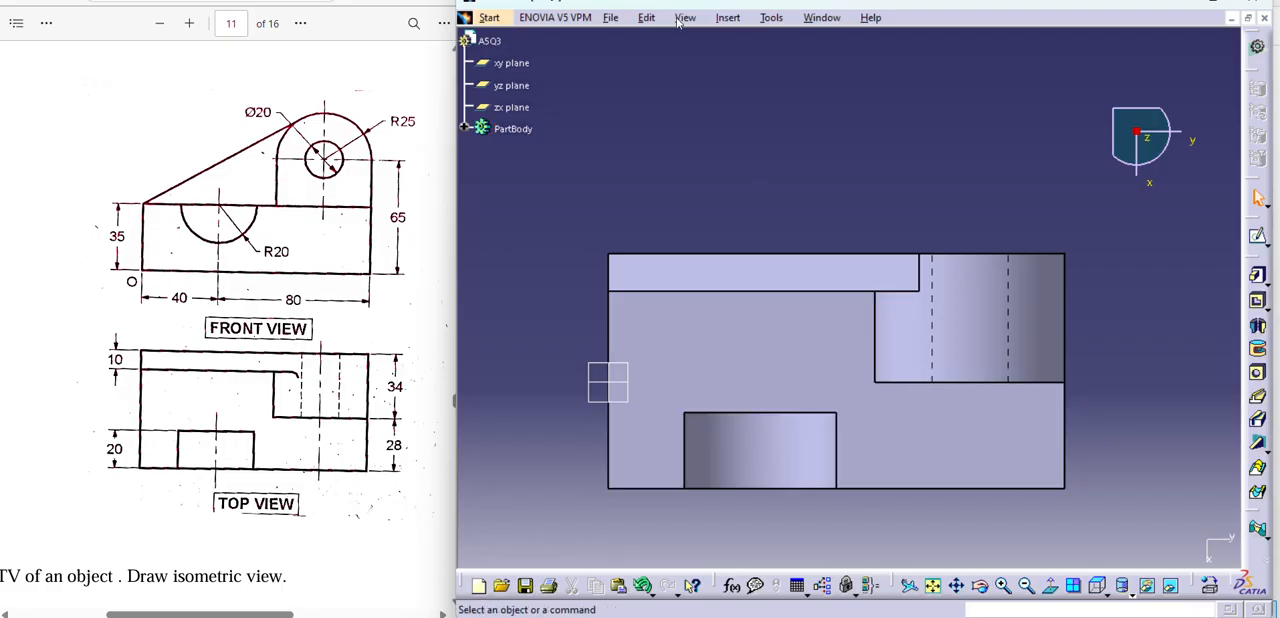
left_click(1099, 586)
left_click(1121, 449)
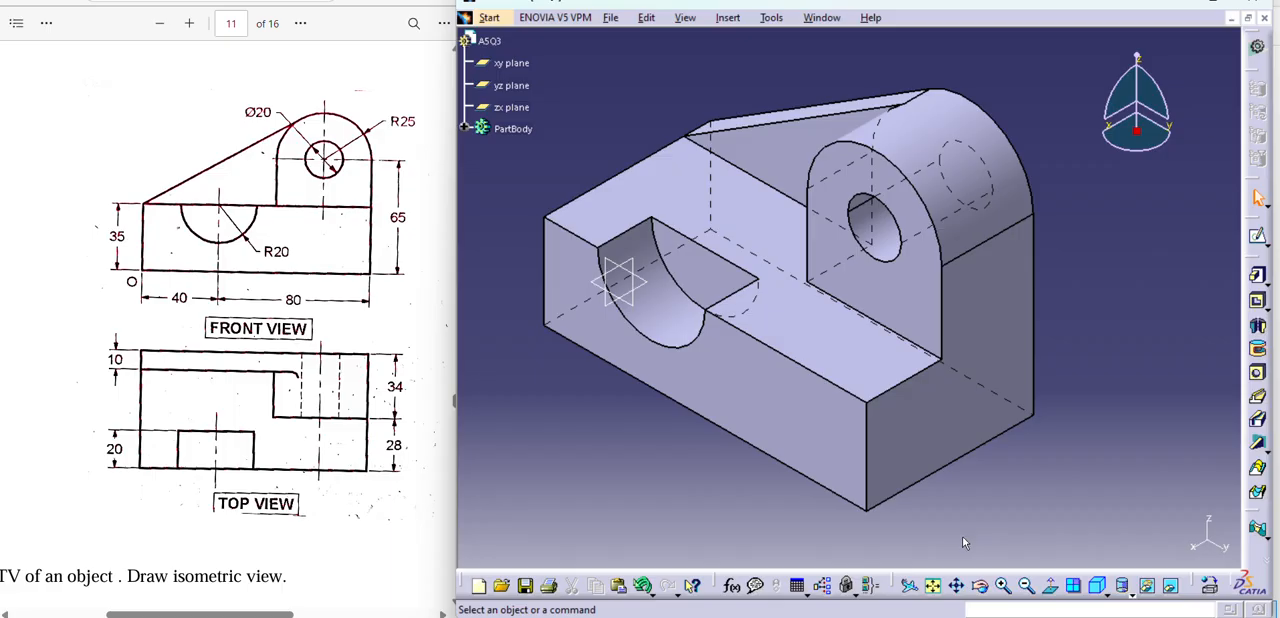
left_click(983, 587)
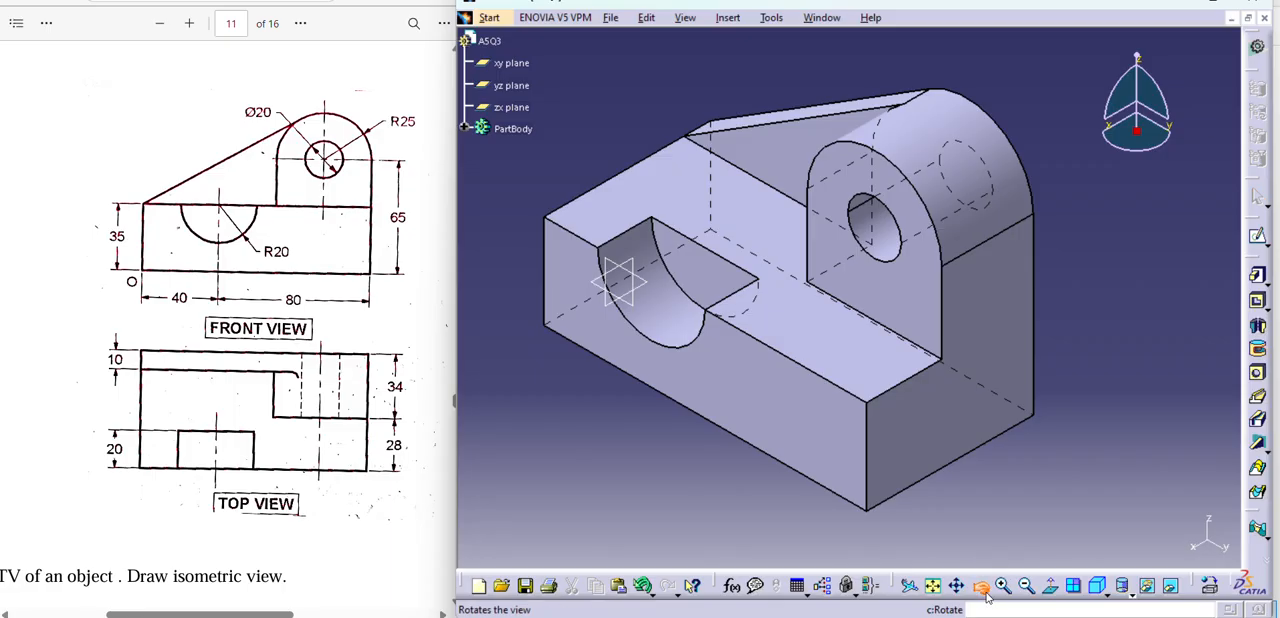
left_click_drag(576, 424, 914, 450)
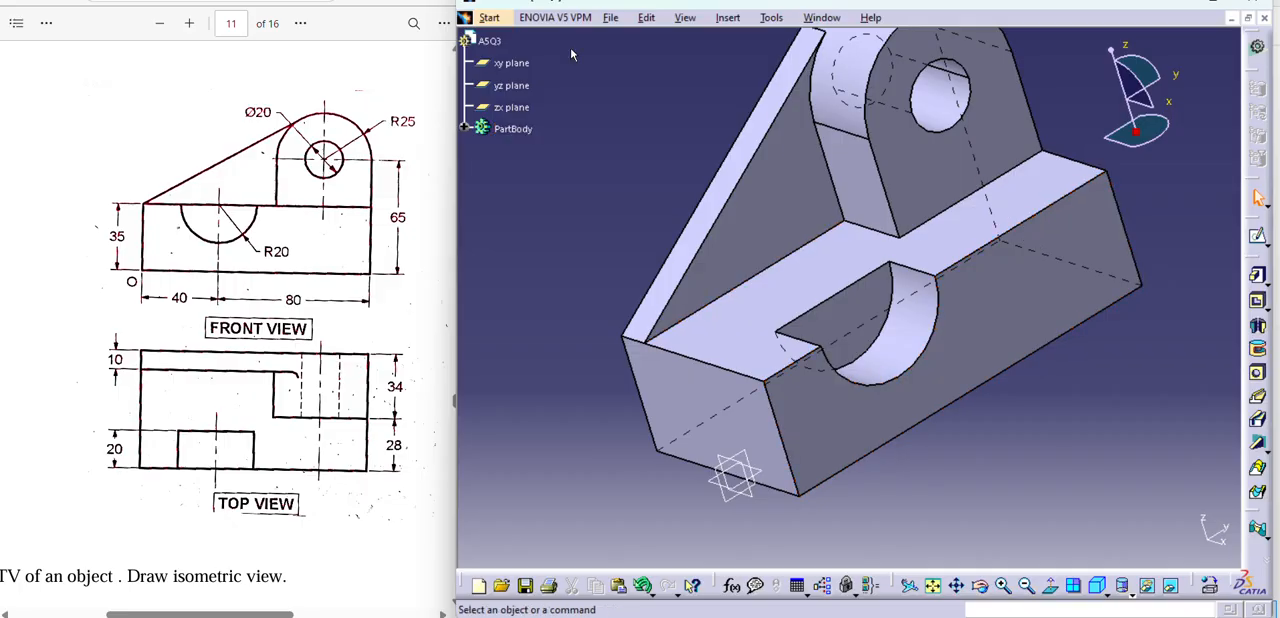
Create a Drafting drawing of the part with an empty layout on an A3 ISO sheet at 1:1 scale.
left_click(490, 18)
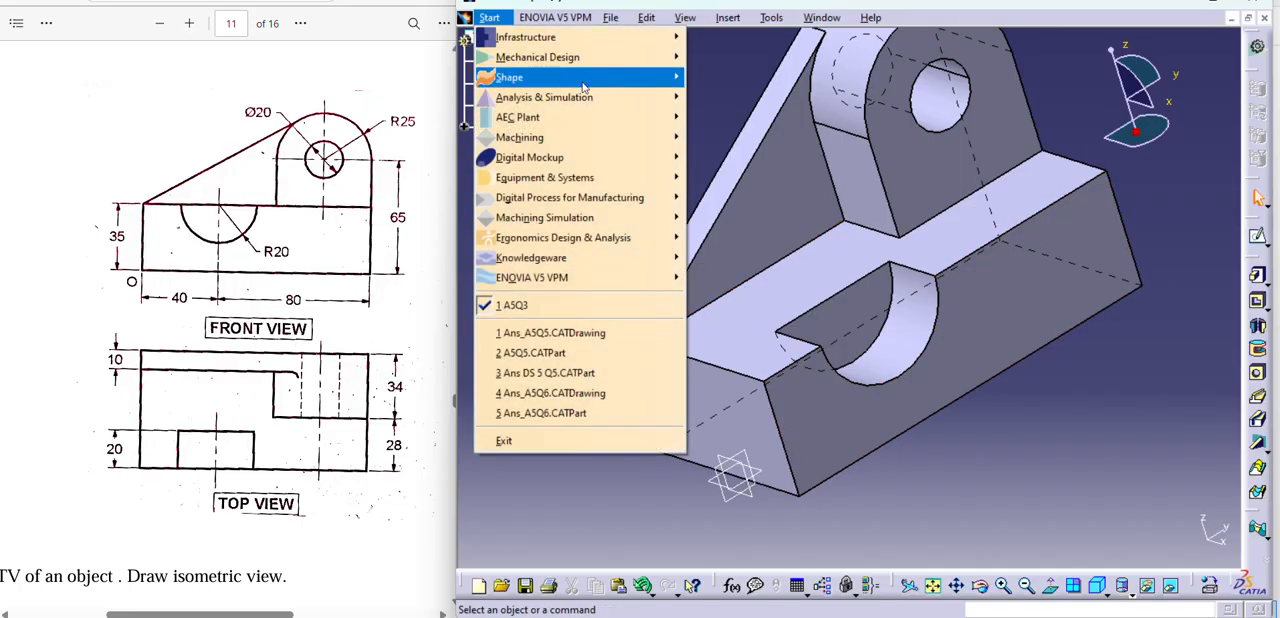
mouse_move(590, 57)
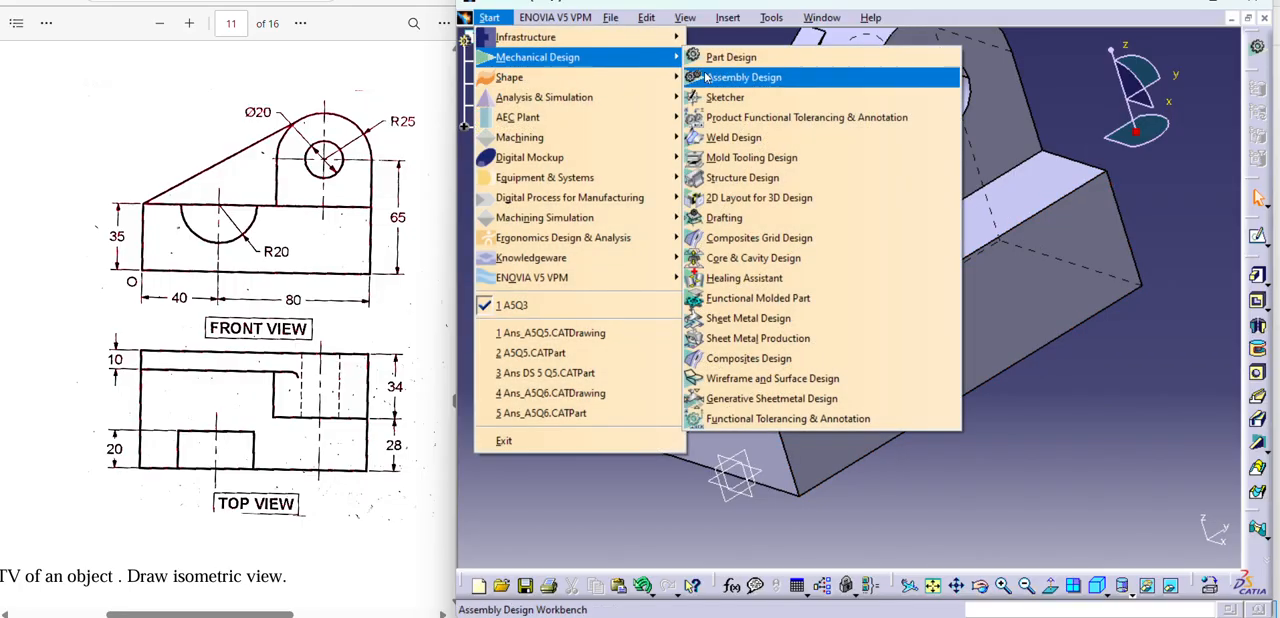
left_click(750, 218)
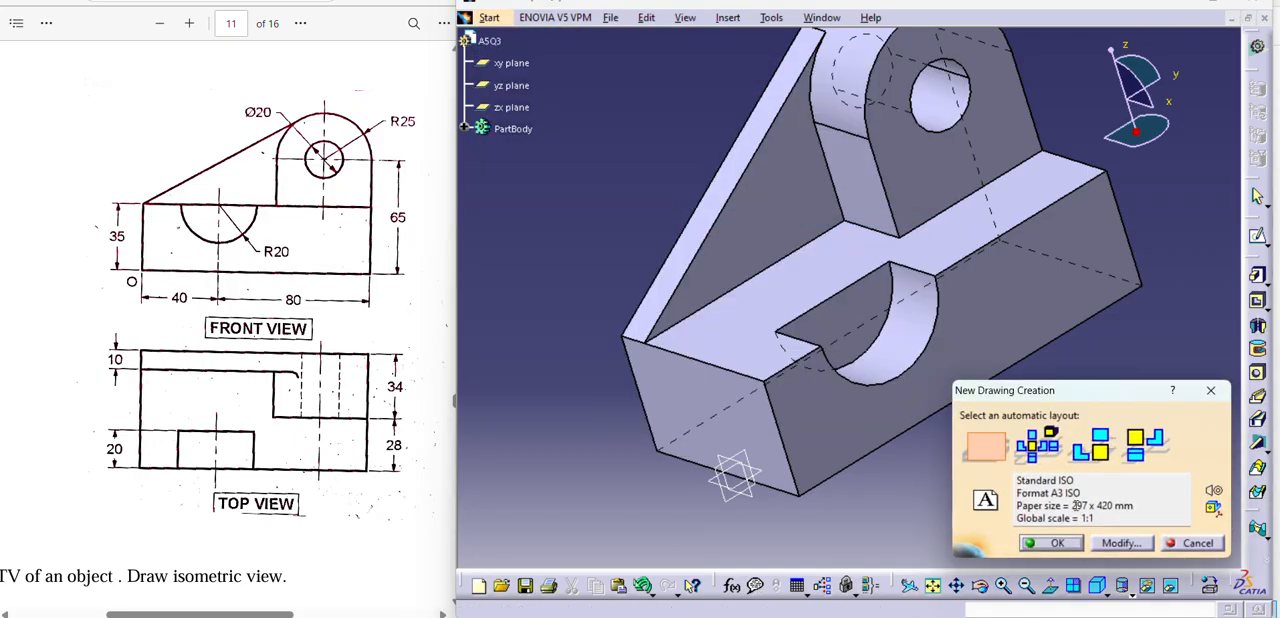
left_click(1057, 543)
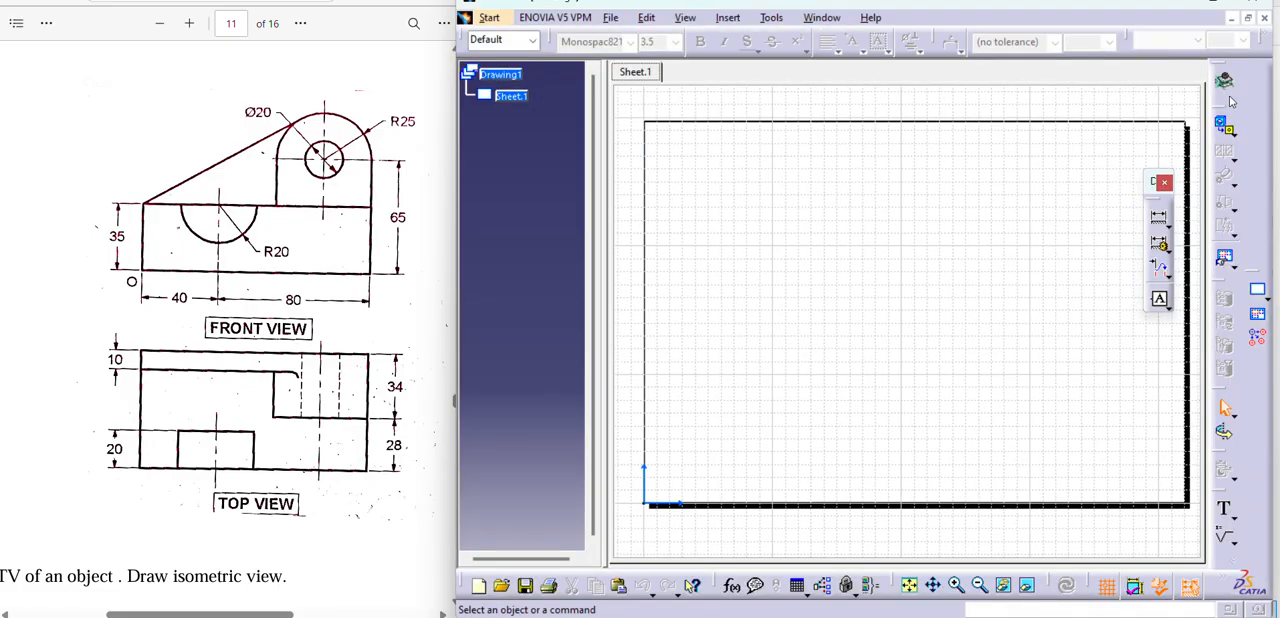
Generate a front view on the sheet, using the A5Q3 block's front face with the semicircular recess as reference plane.
left_click(1227, 128)
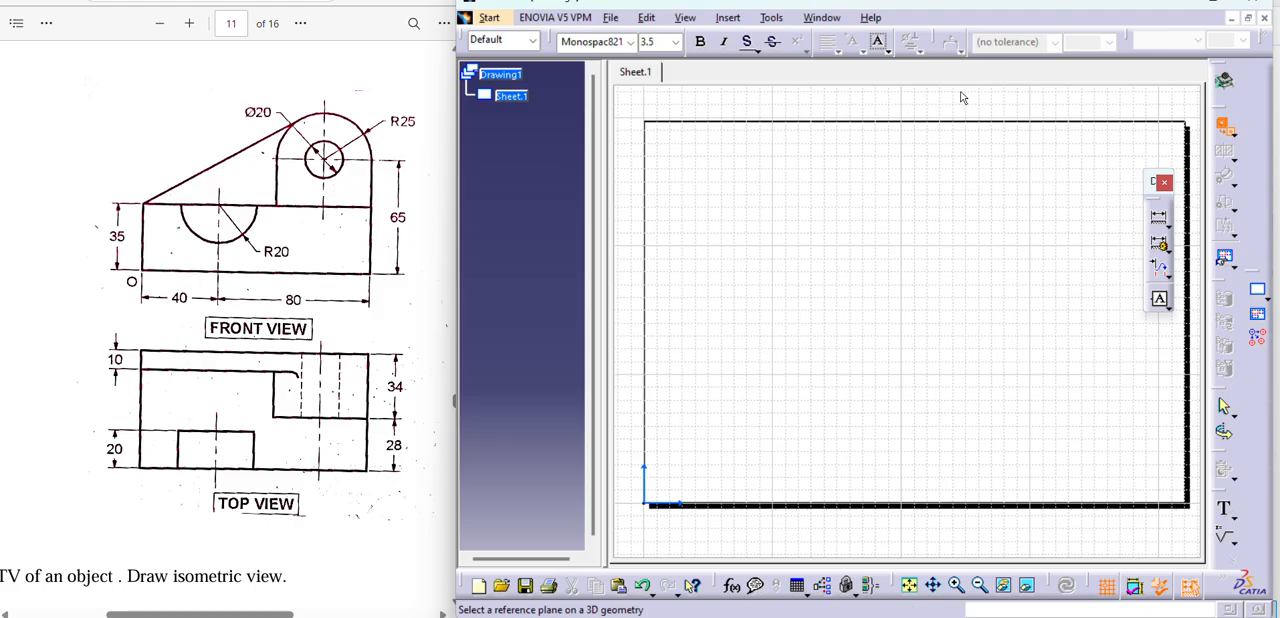
left_click(822, 17)
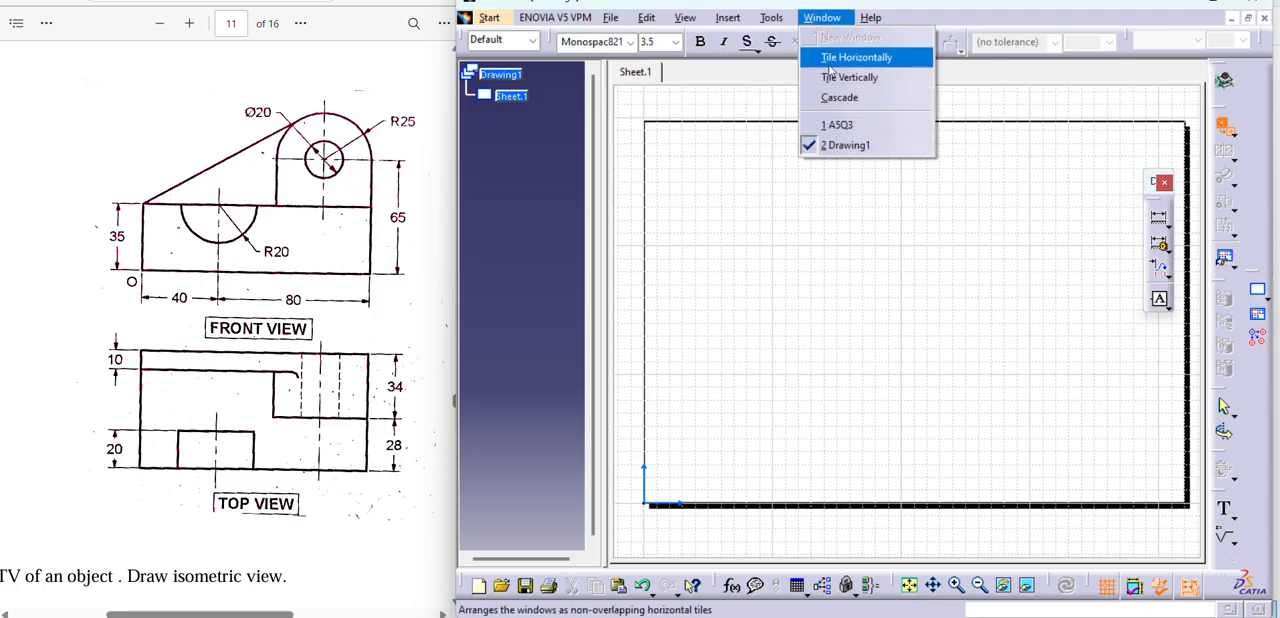
left_click(838, 126)
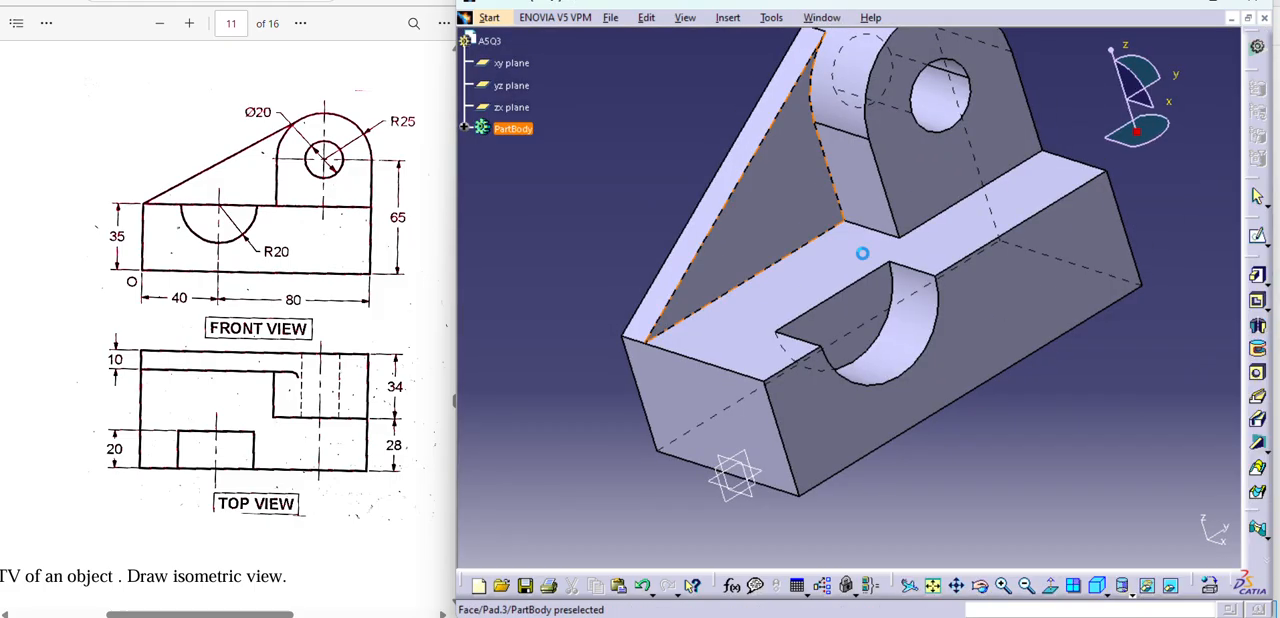
left_click(986, 307)
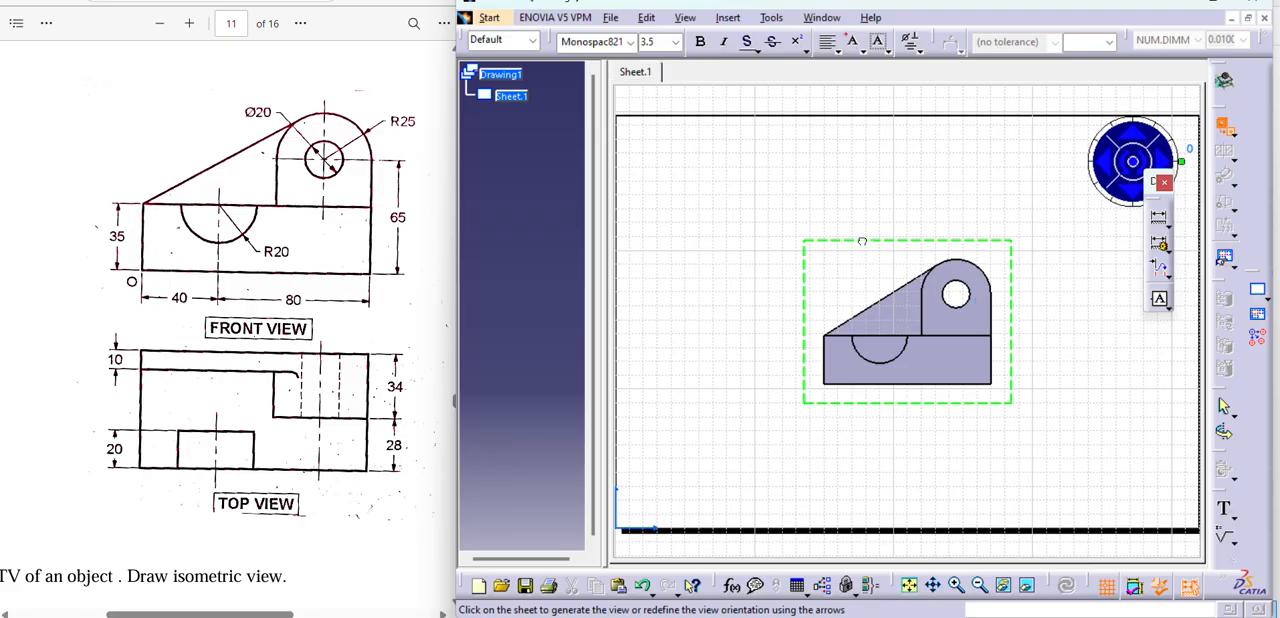
left_click(865, 202)
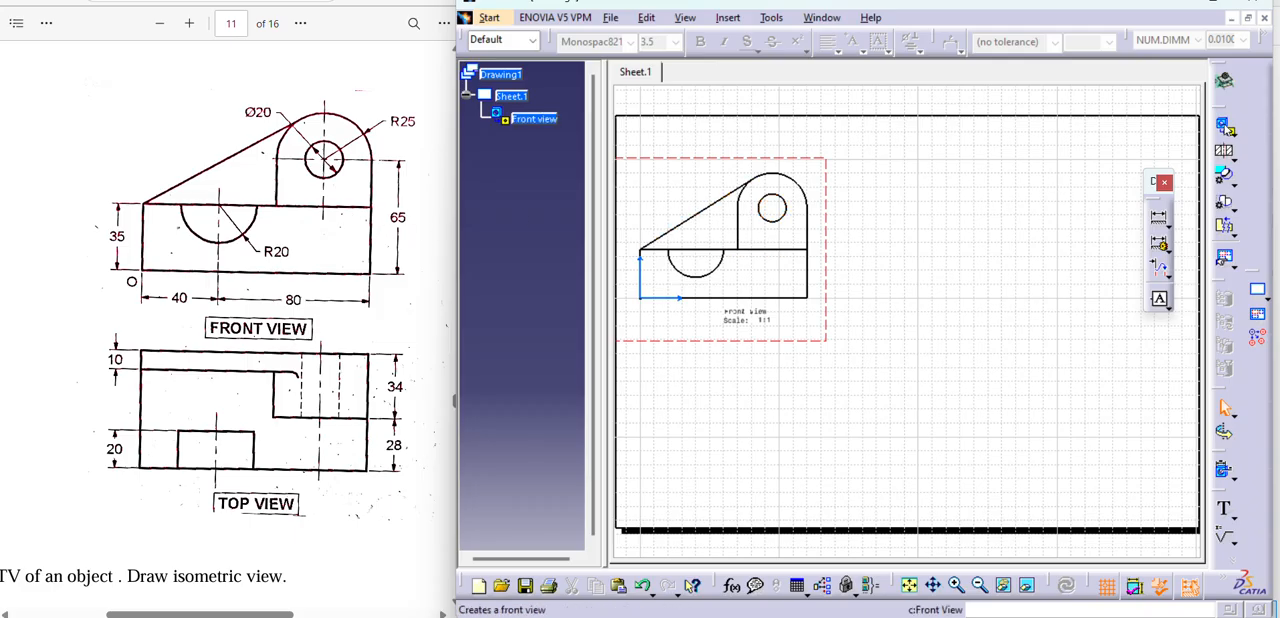
Add a projected top view directly below the front view on the sheet.
left_click(1224, 126)
left_click(1233, 134)
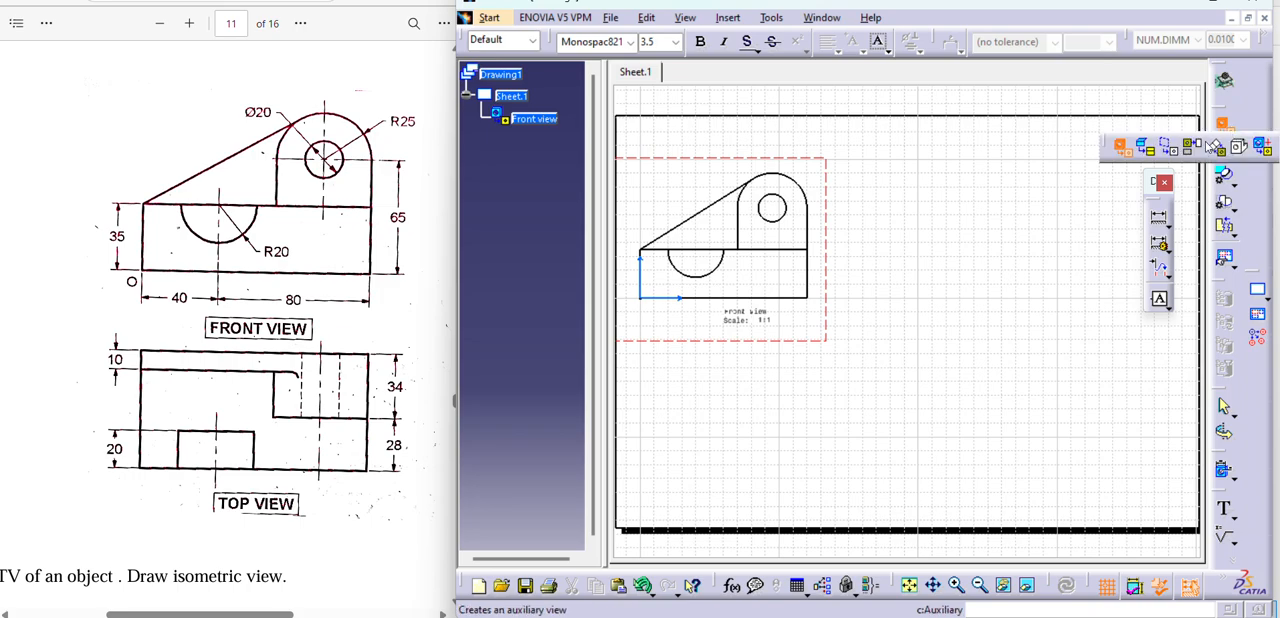
left_click(1191, 146)
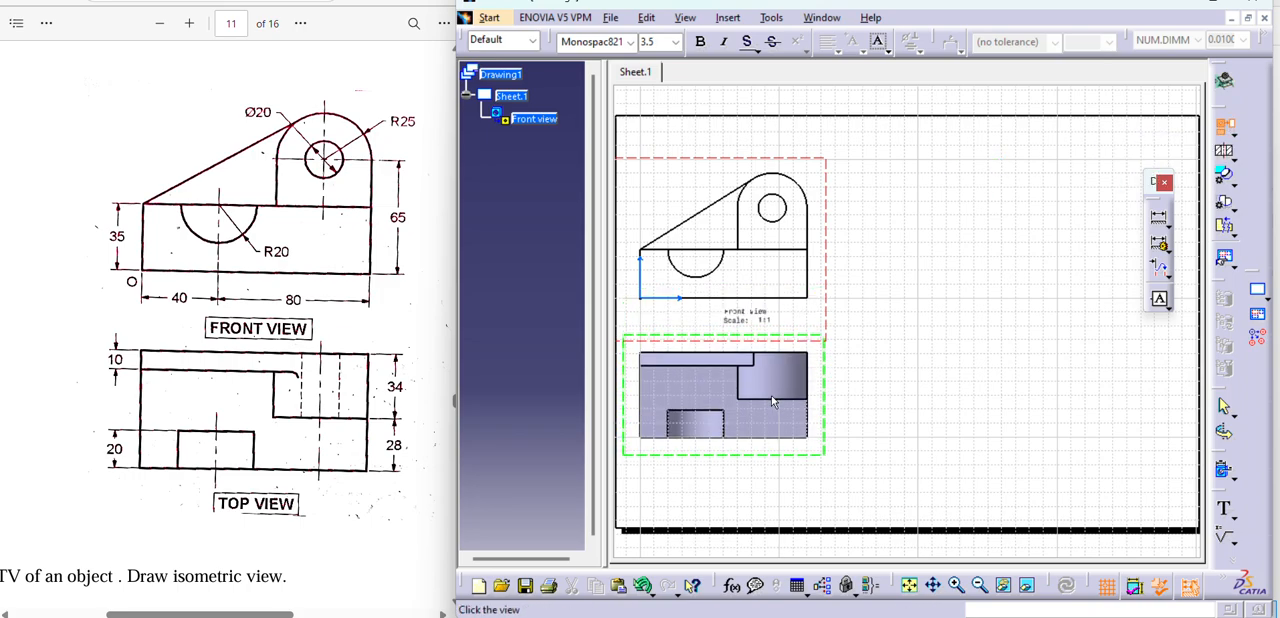
left_click(775, 426)
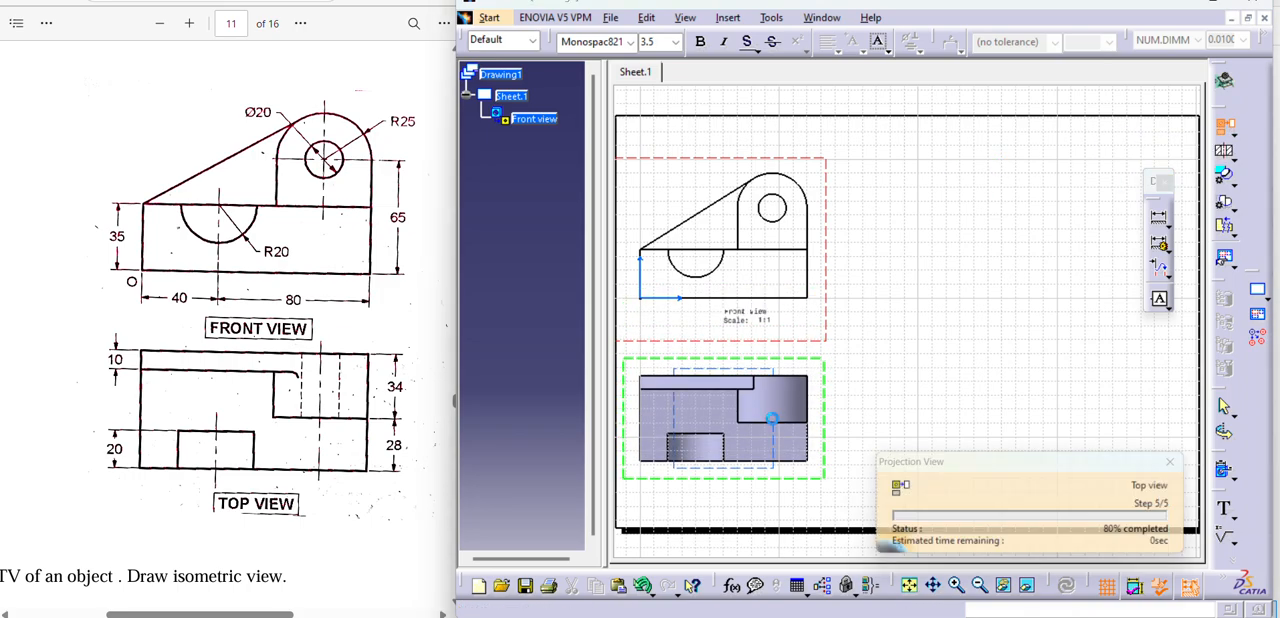
Add an isometric view of the A5Q3 part to the sheet, beside the front and top views.
left_click(1231, 132)
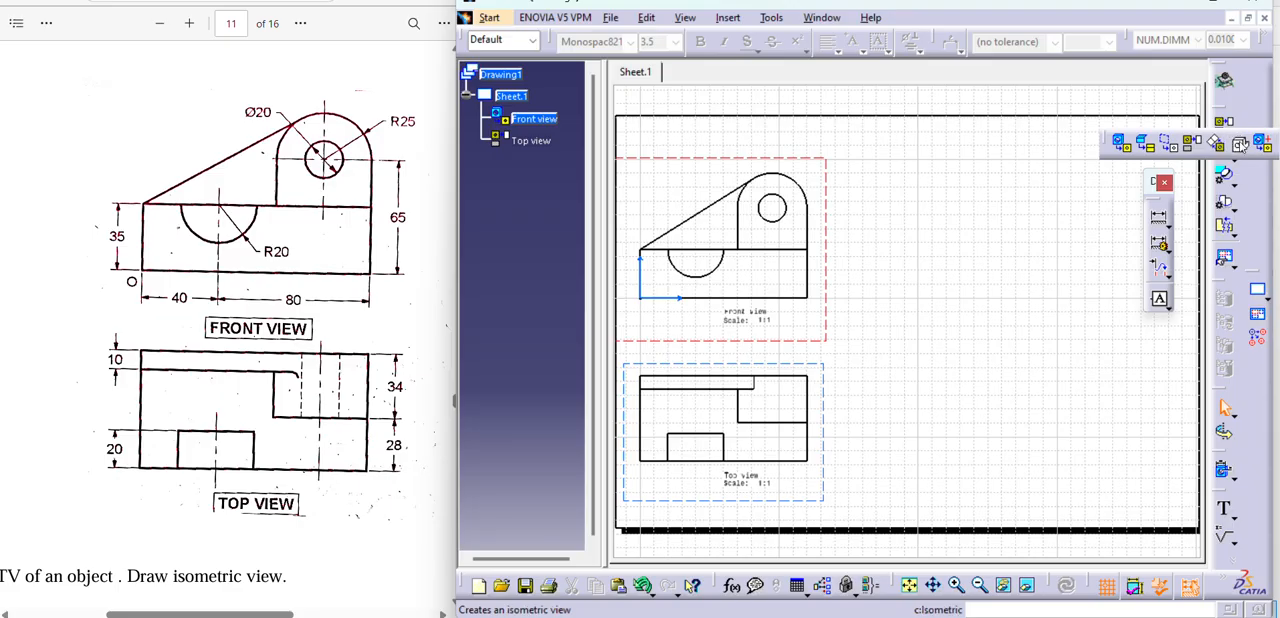
left_click(1240, 144)
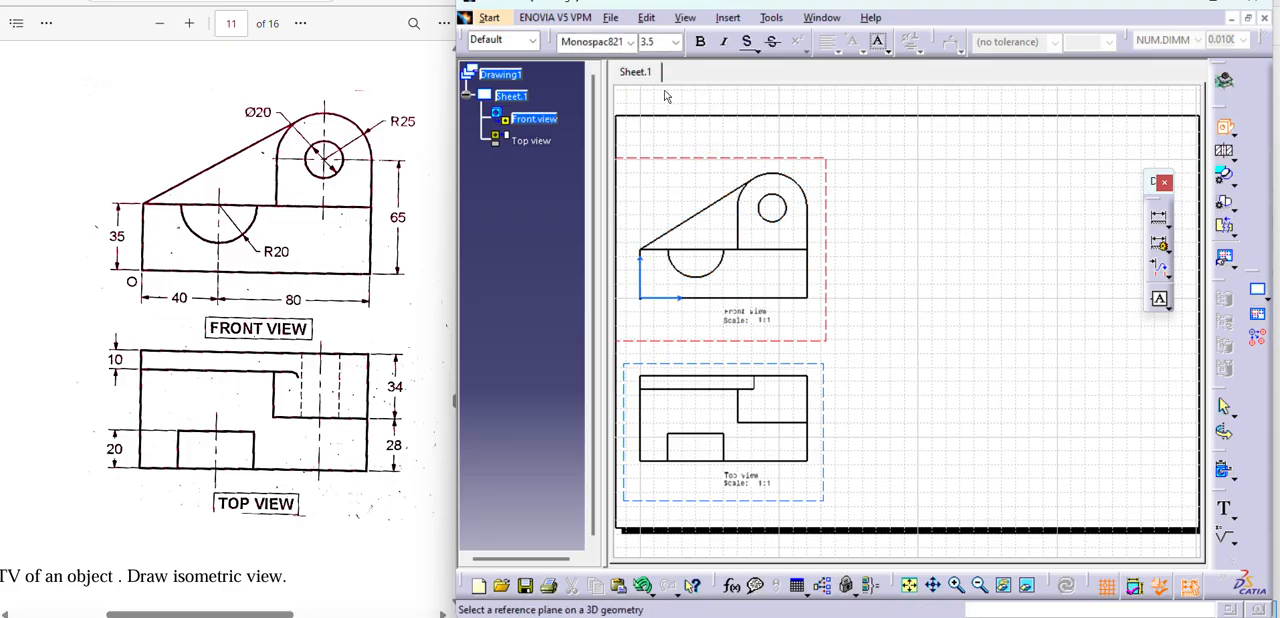
left_click(821, 17)
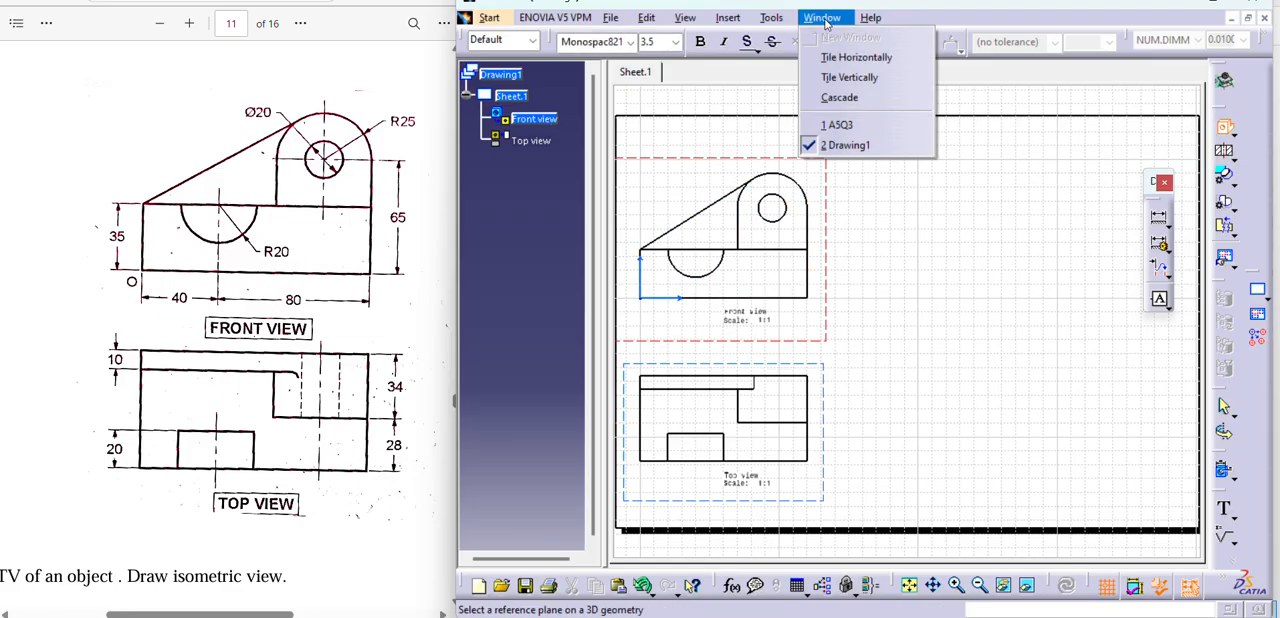
left_click(838, 124)
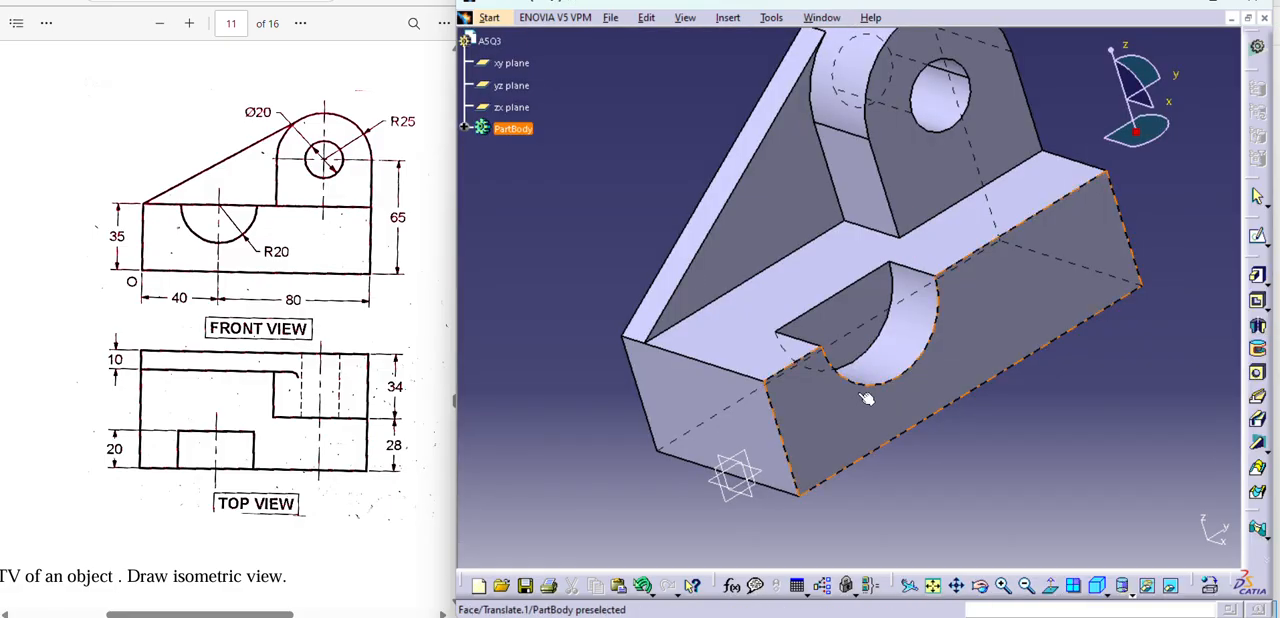
left_click(868, 402)
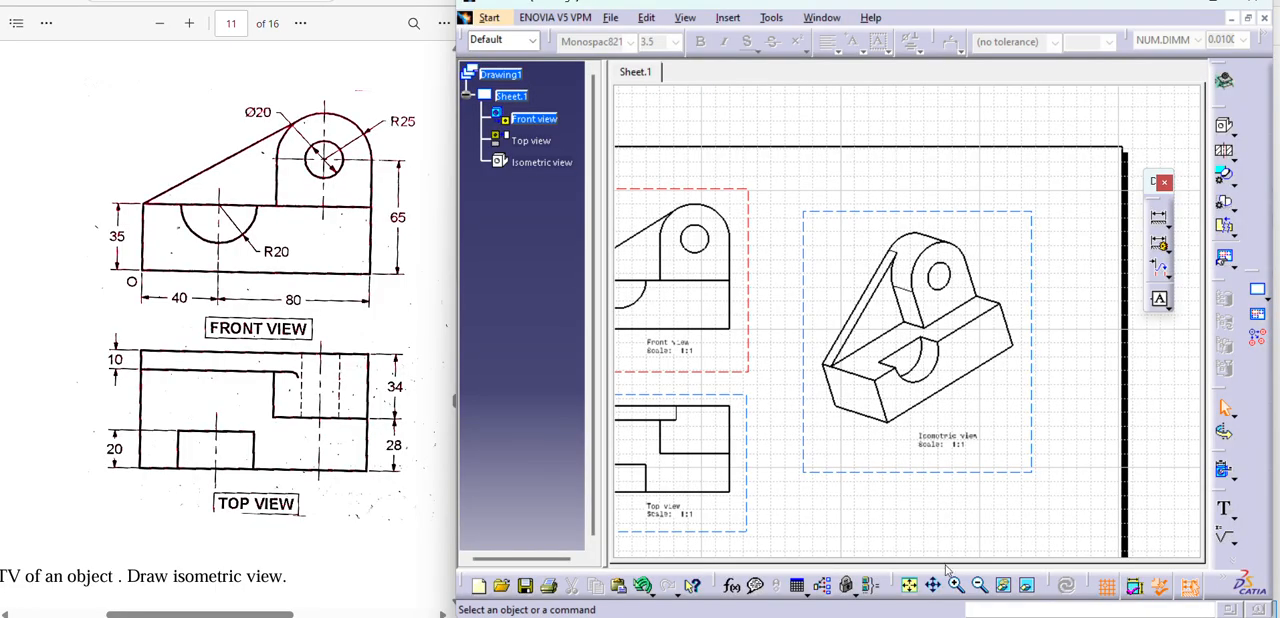
left_click(979, 585)
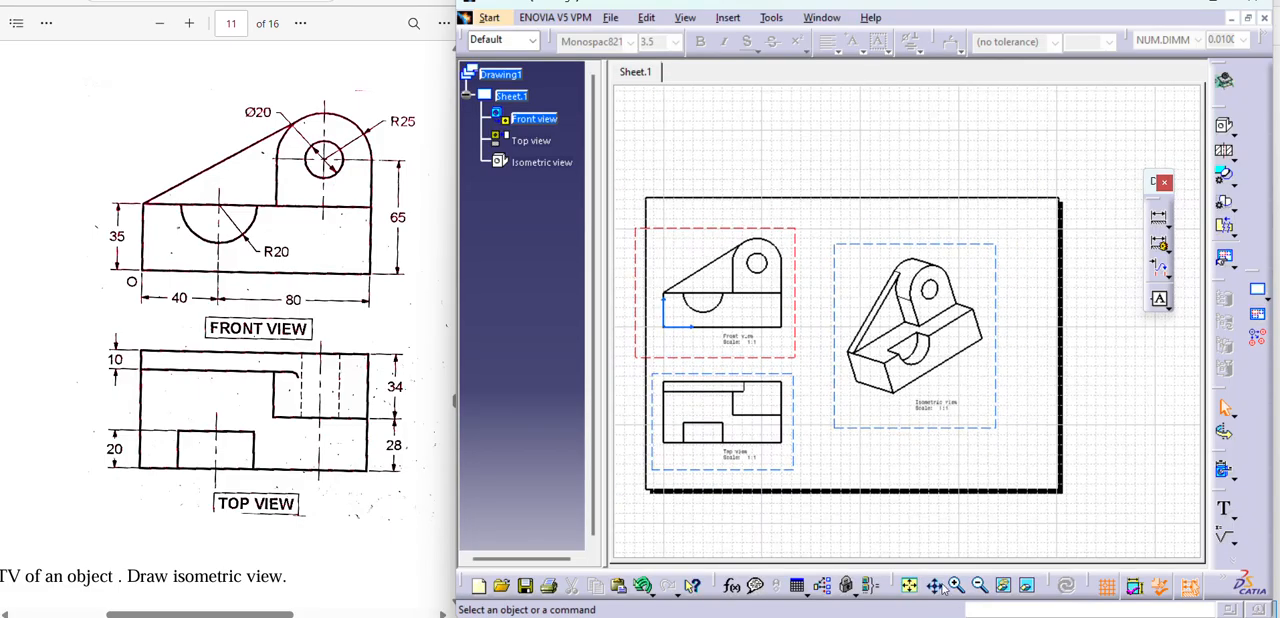
left_click(935, 586)
middle_click_drag(838, 535, 892, 539)
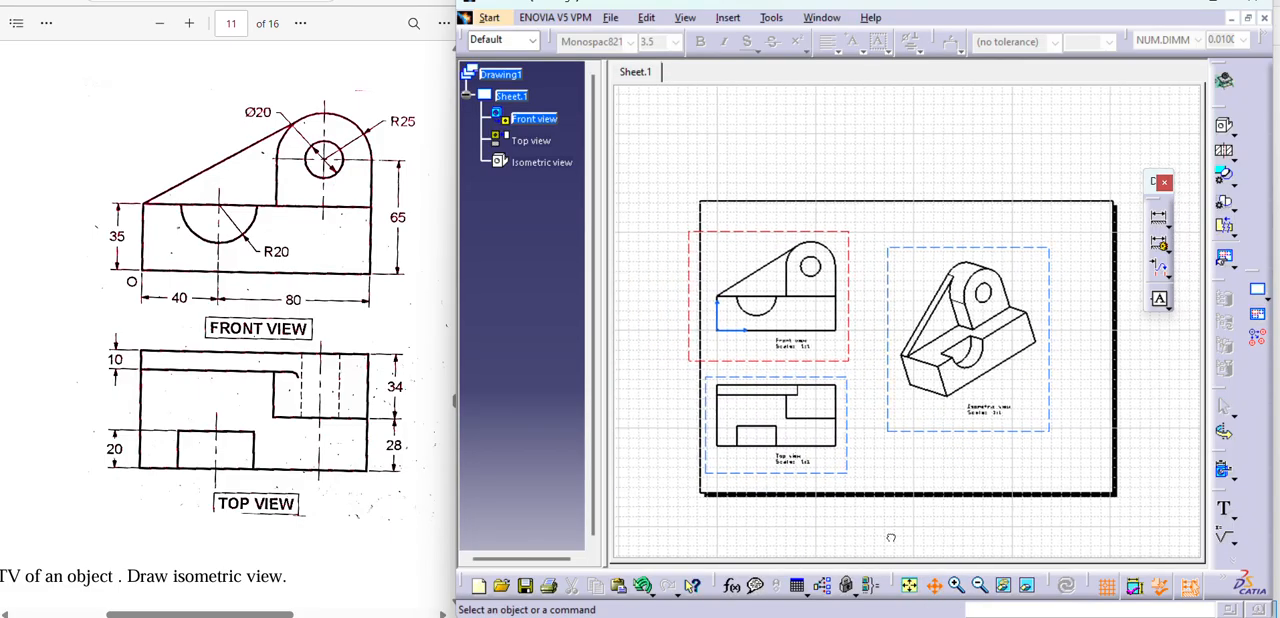